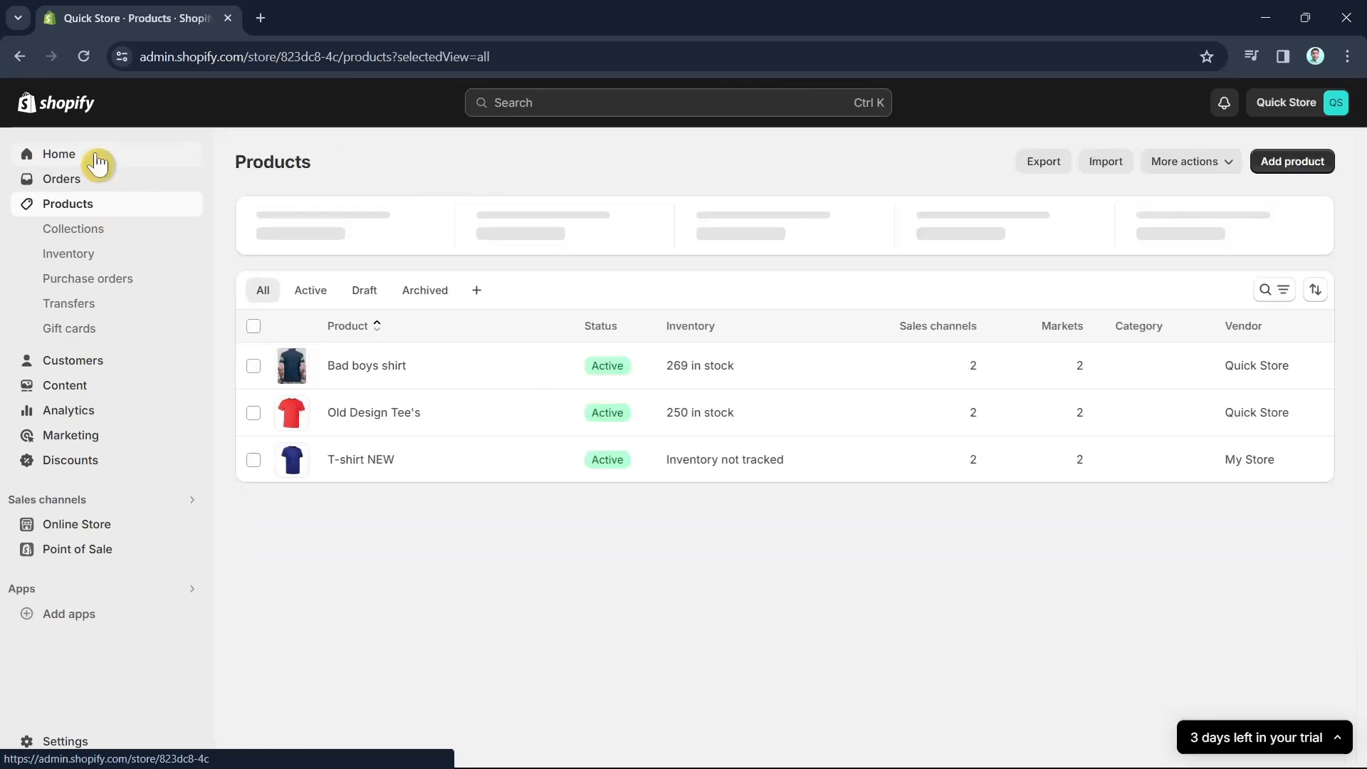
Step: Open the T-shirt NEW product, look over its variants section, and return to the product list
{"action": "left_click", "coordinate": [98, 163]}
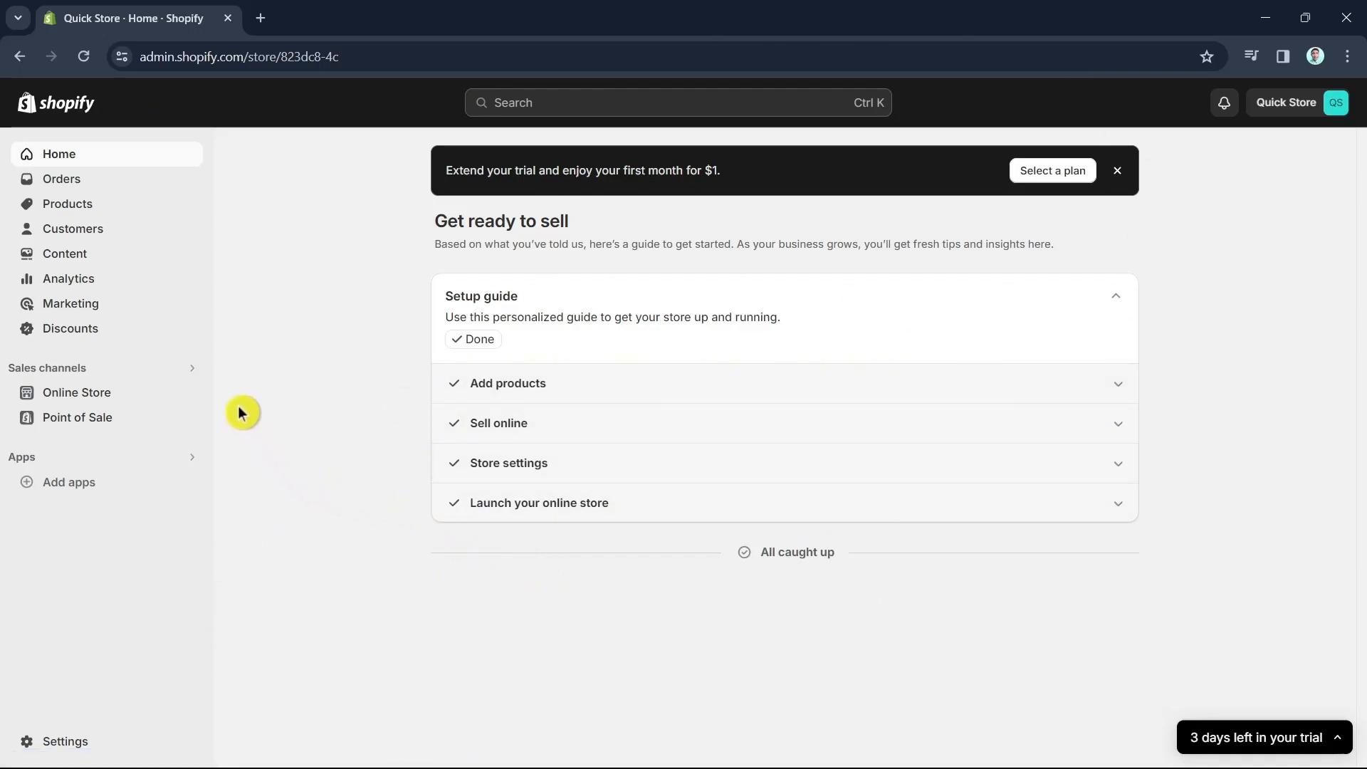
{"action": "left_click", "coordinate": [74, 208]}
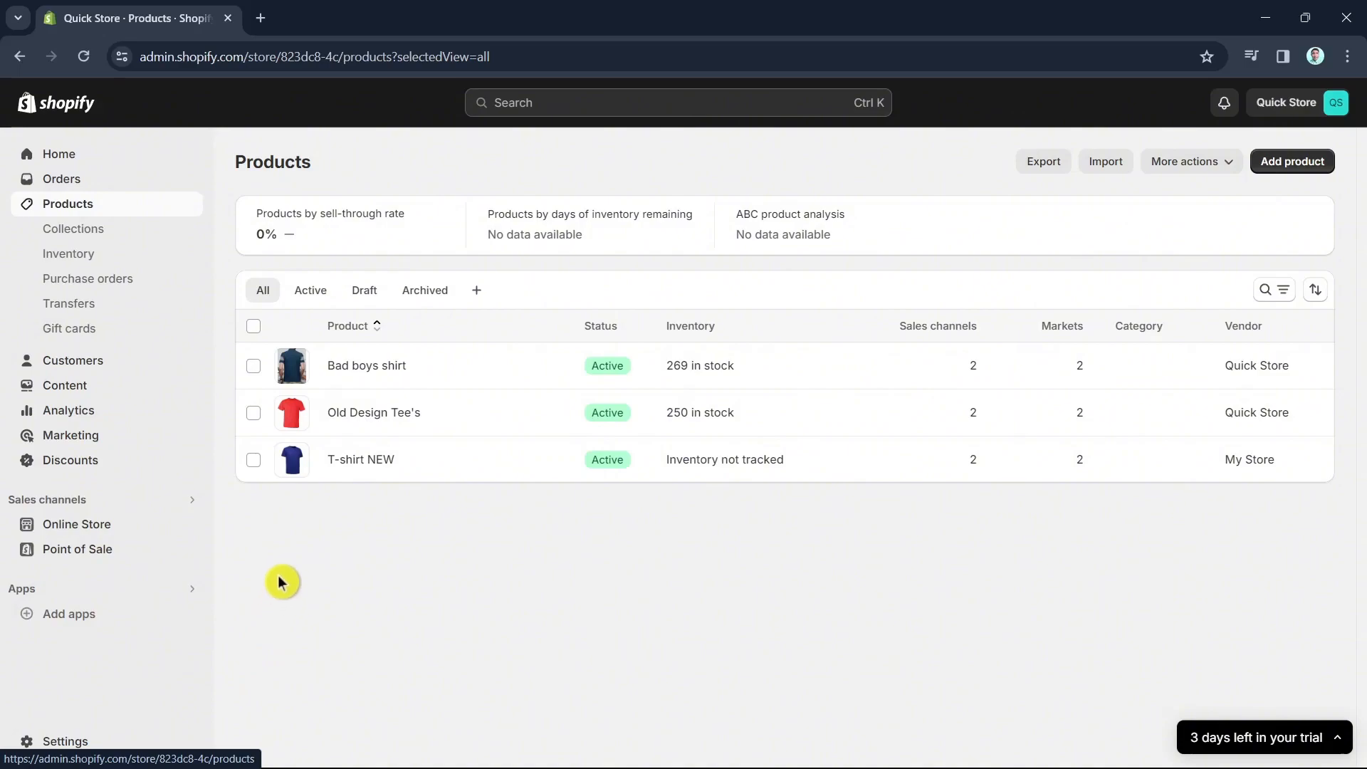
{"action": "left_click", "coordinate": [347, 462]}
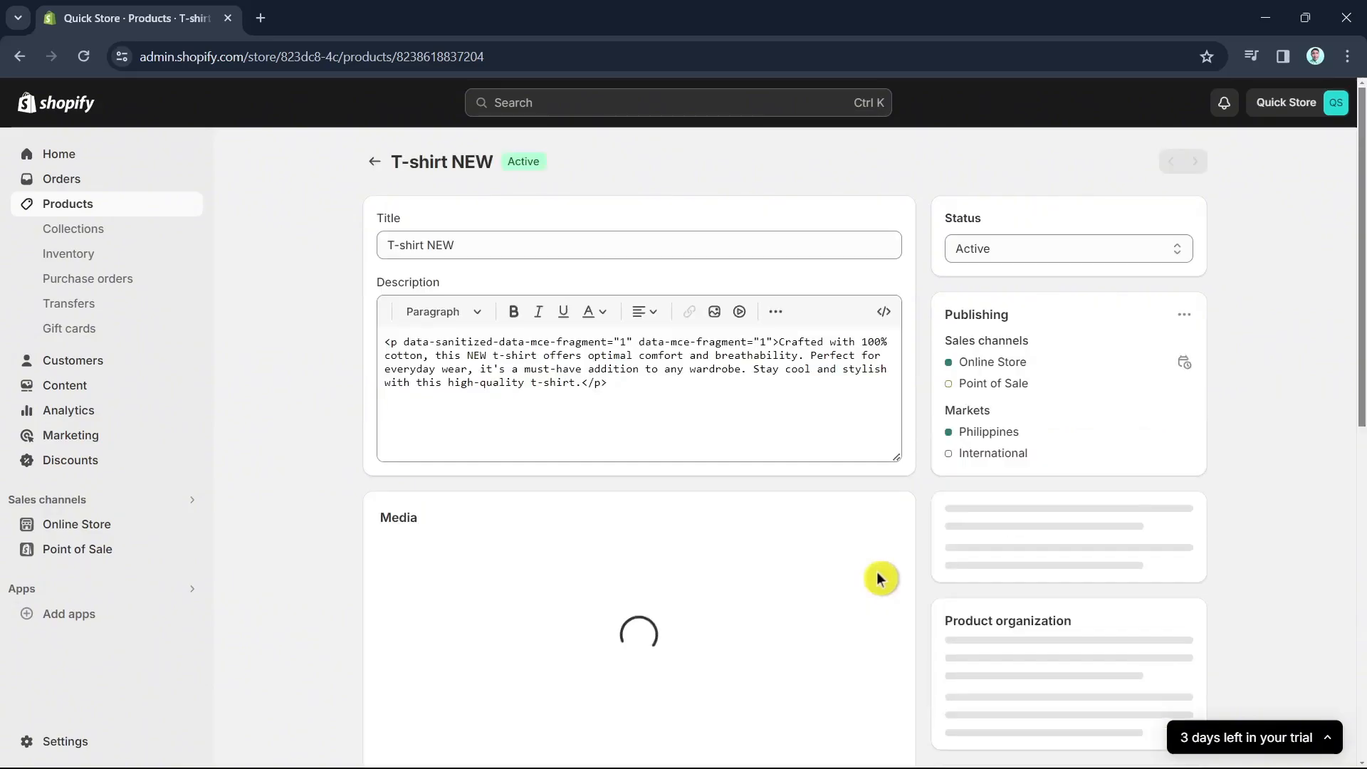
{"action": "scroll", "coordinate": [826, 570], "scroll_direction": "down", "scroll_amount": 10}
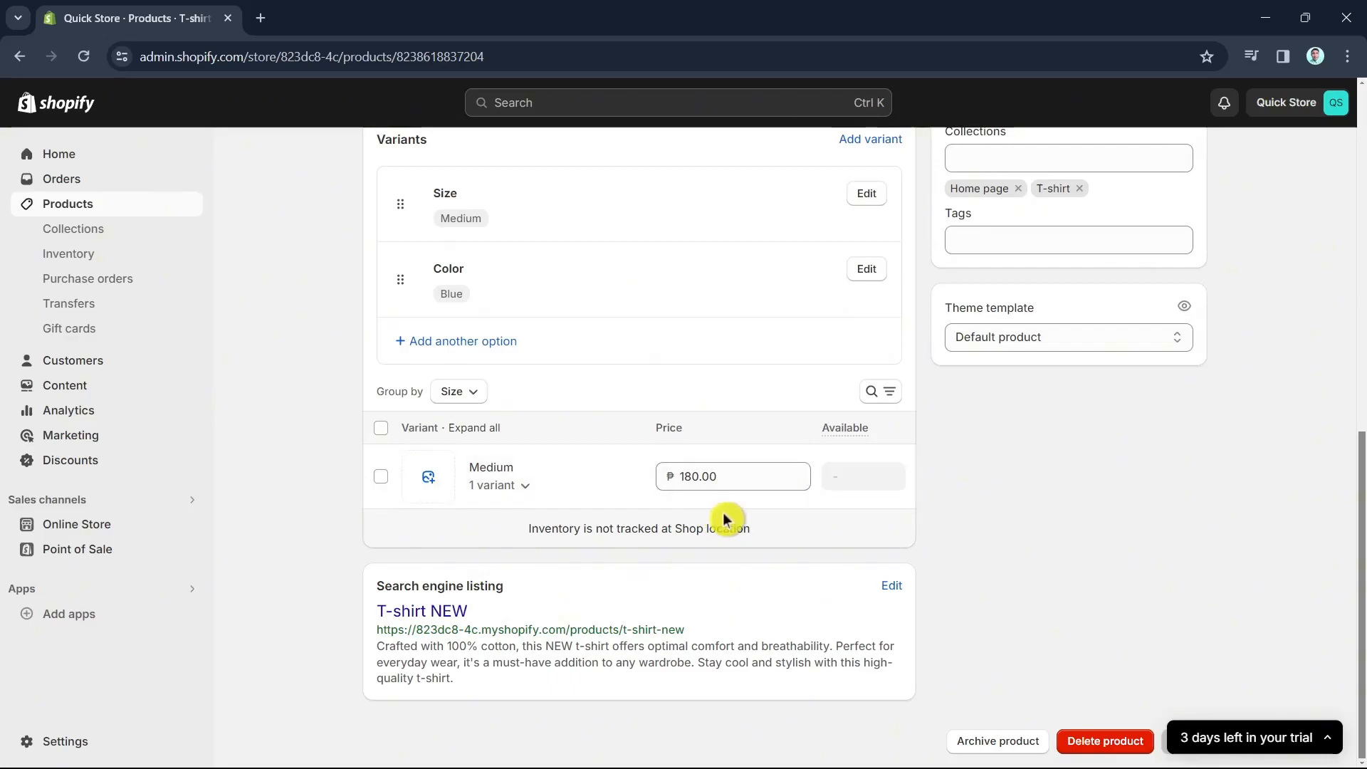
{"action": "left_click", "coordinate": [20, 61]}
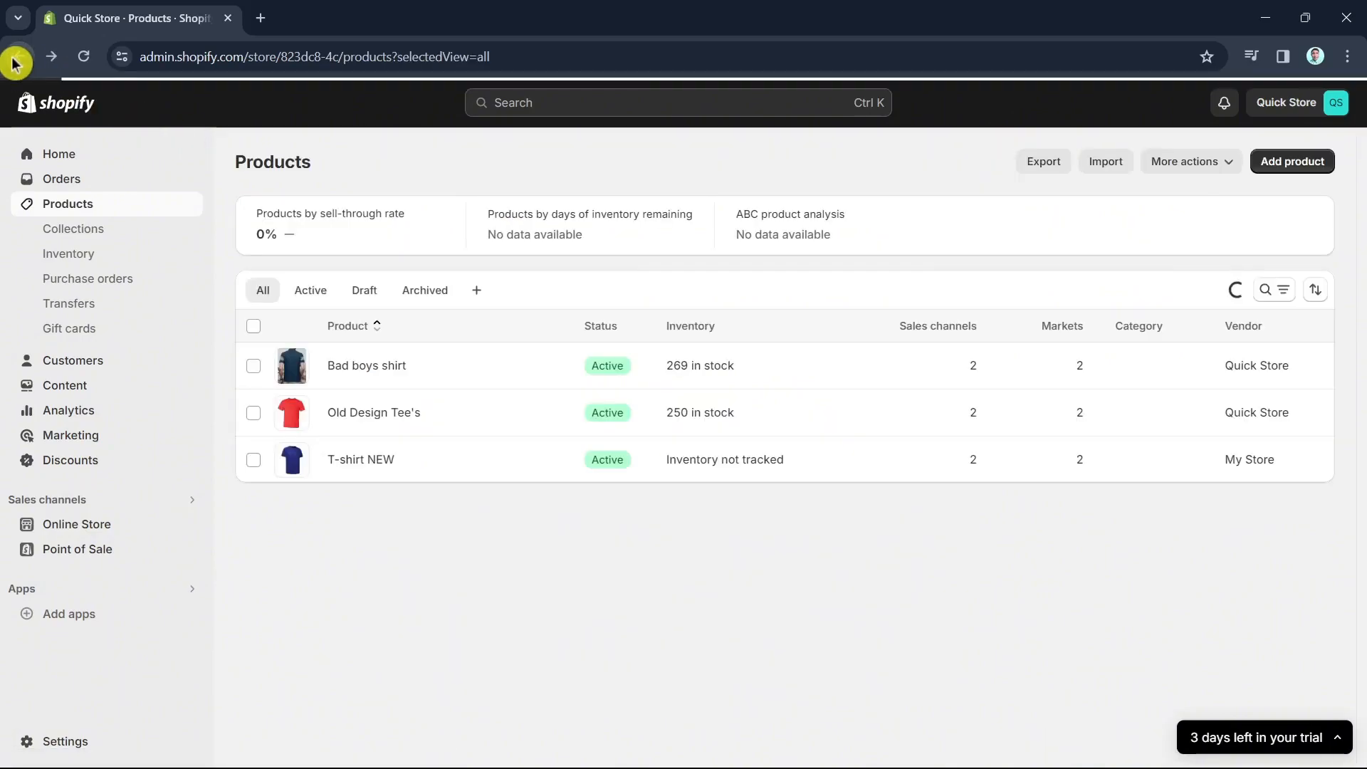
Step: Open the Bad boys shirt product and examine its media, pricing, inventory, shipping and variants sections
{"action": "left_click", "coordinate": [364, 369]}
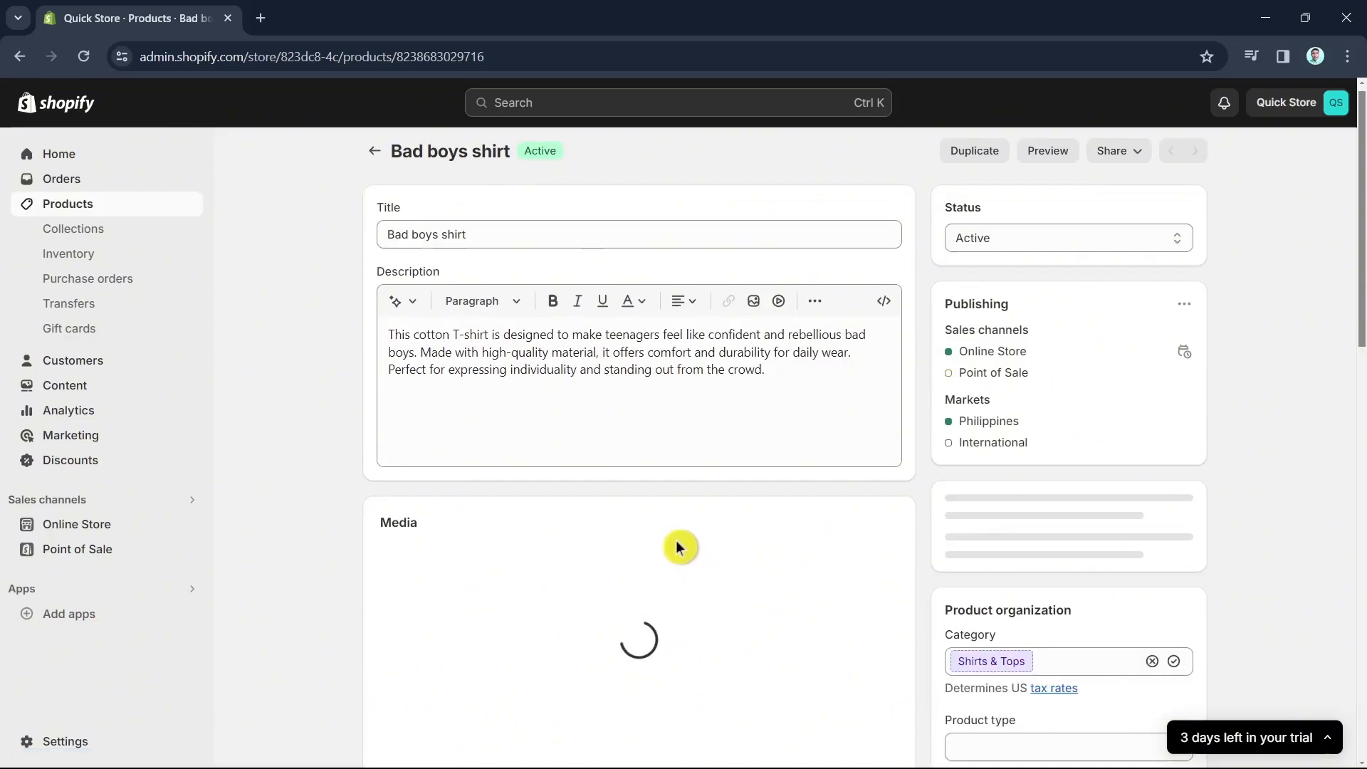
{"action": "scroll", "coordinate": [678, 541], "scroll_direction": "down", "scroll_amount": 10}
{"action": "scroll", "coordinate": [678, 541], "scroll_direction": "up", "scroll_amount": 5}
{"action": "scroll", "coordinate": [678, 541], "scroll_direction": "down", "scroll_amount": 6}
{"action": "scroll", "coordinate": [677, 542], "scroll_direction": "up", "scroll_amount": 4}
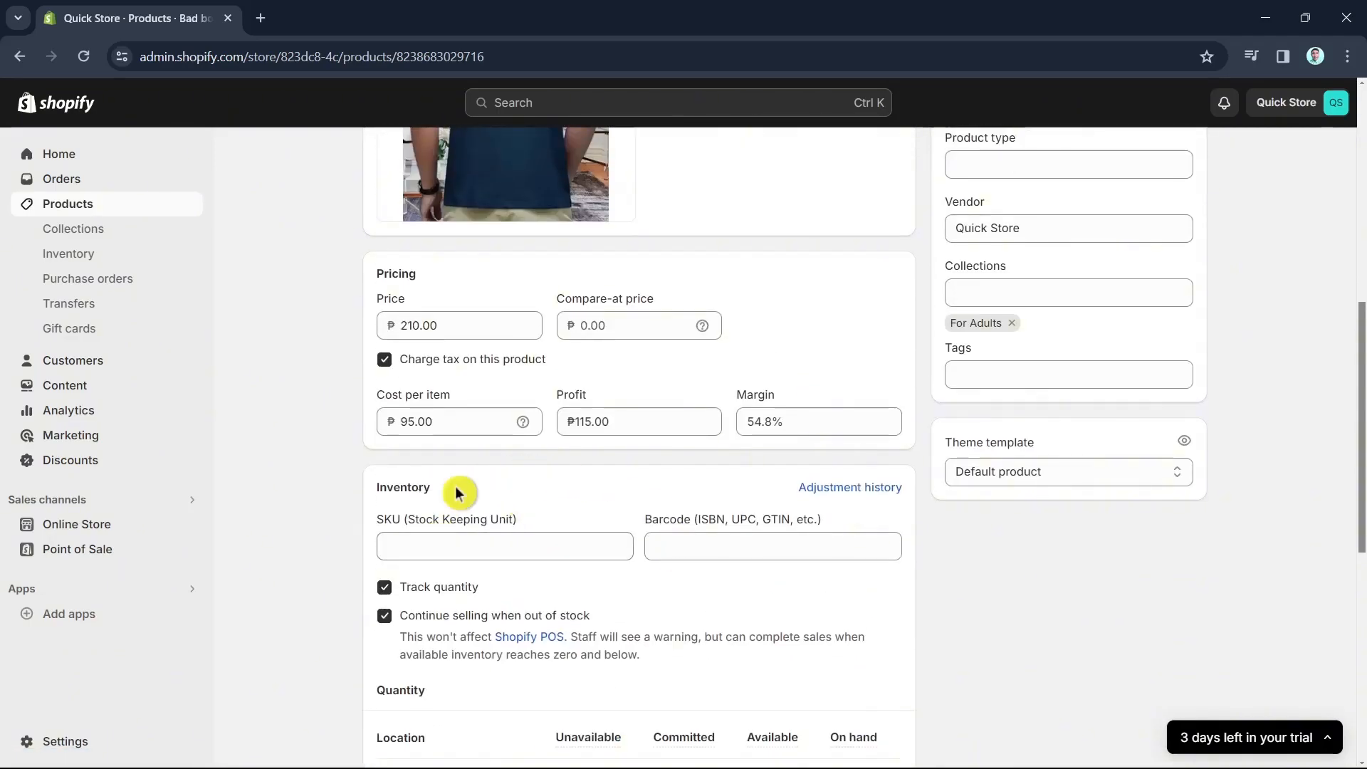
{"action": "scroll", "coordinate": [669, 659], "scroll_direction": "down", "scroll_amount": 4}
{"action": "scroll", "coordinate": [669, 655], "scroll_direction": "up", "scroll_amount": 6}
{"action": "scroll", "coordinate": [669, 656], "scroll_direction": "down", "scroll_amount": 6}
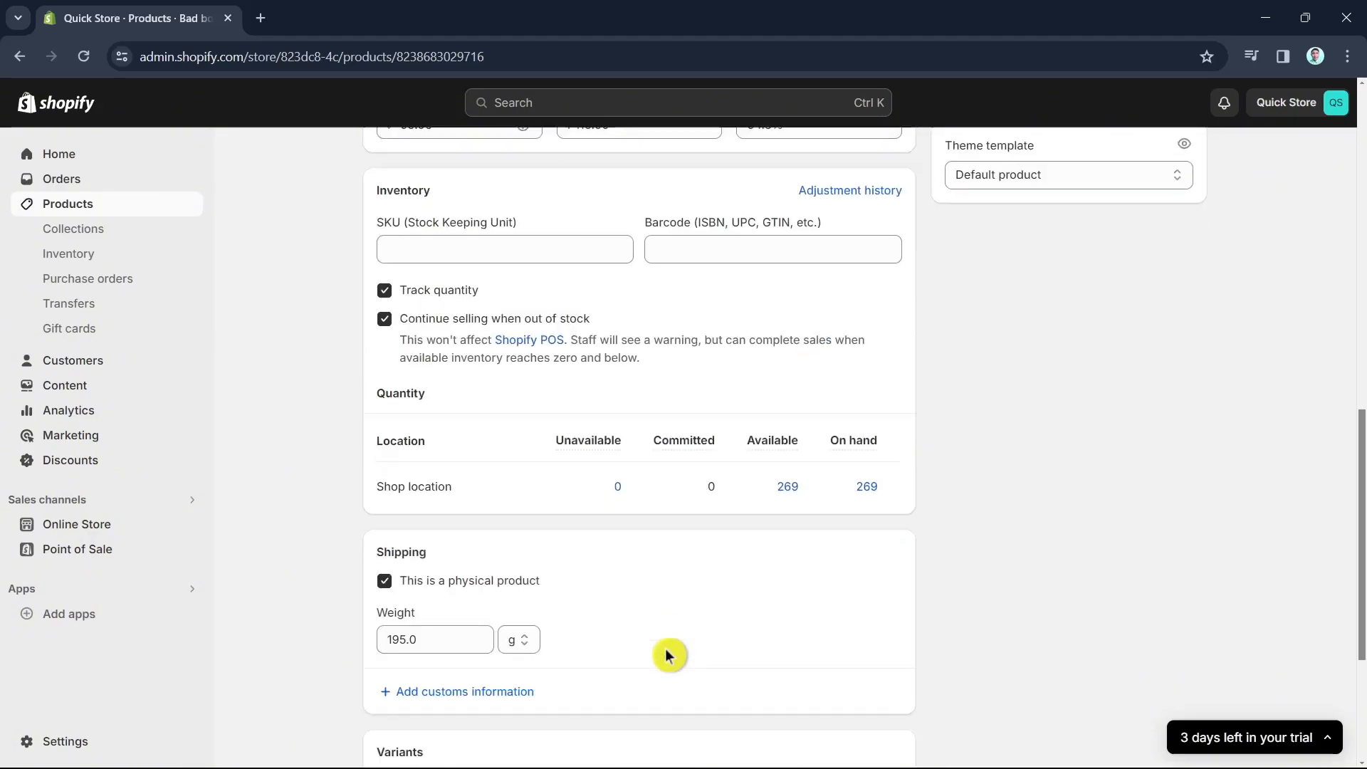
{"action": "scroll", "coordinate": [659, 649], "scroll_direction": "down", "scroll_amount": 2}
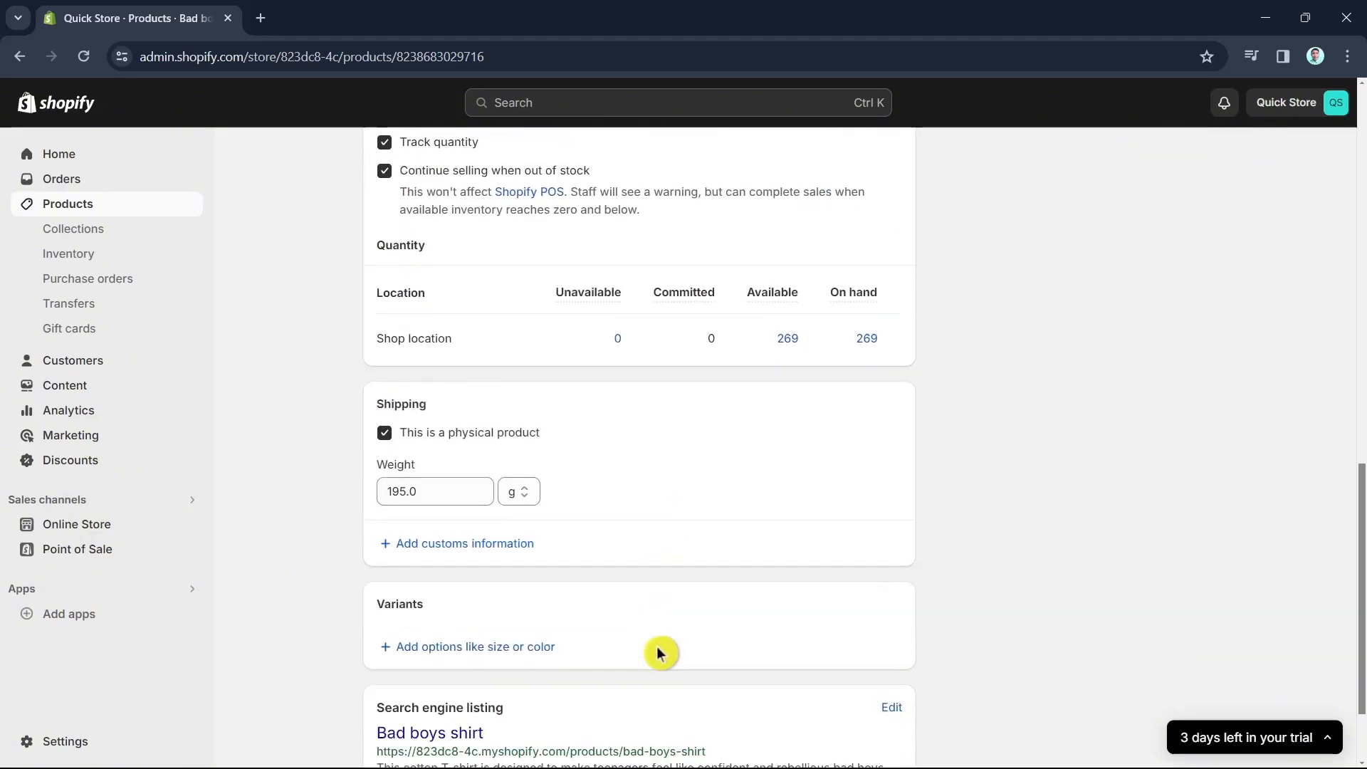
{"action": "scroll", "coordinate": [656, 646], "scroll_direction": "up", "scroll_amount": 6}
{"action": "scroll", "coordinate": [782, 669], "scroll_direction": "up", "scroll_amount": 8}
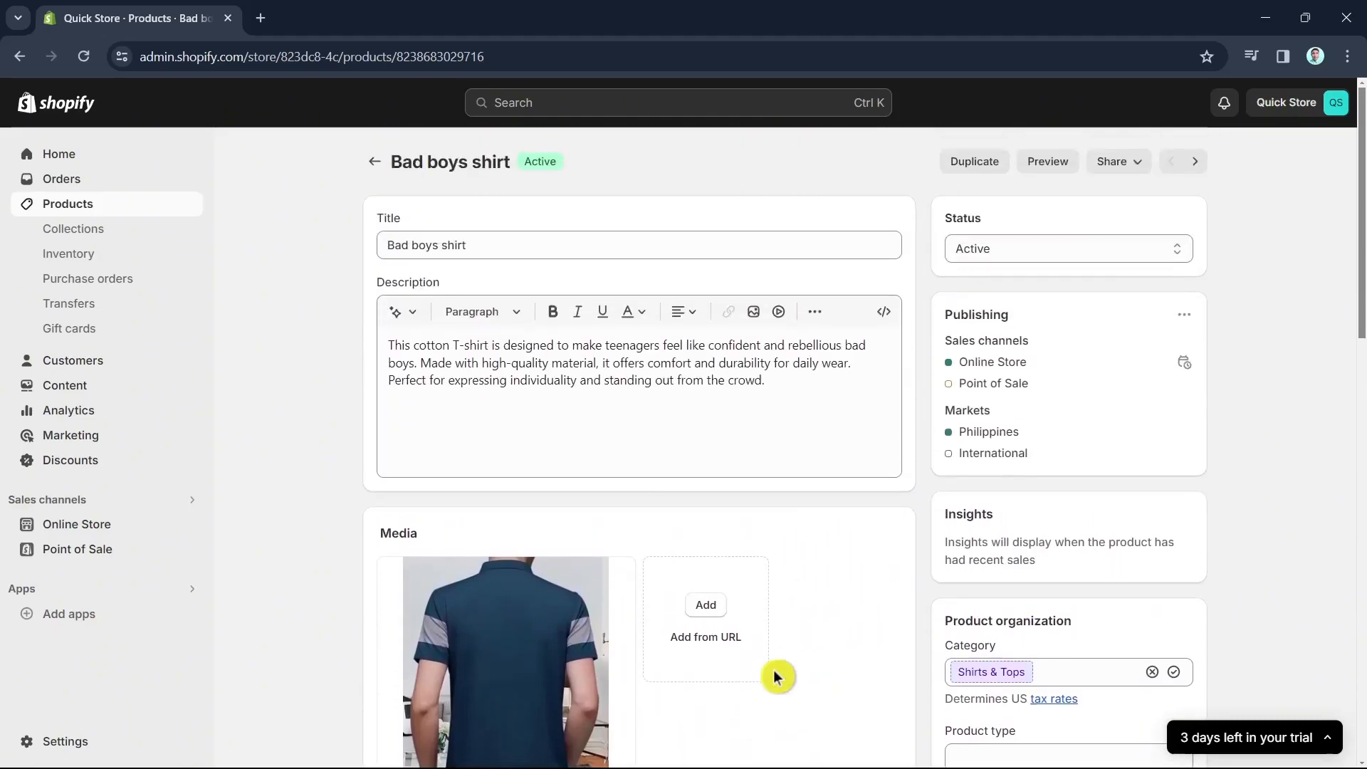
{"action": "scroll", "coordinate": [782, 662], "scroll_direction": "down", "scroll_amount": 6}
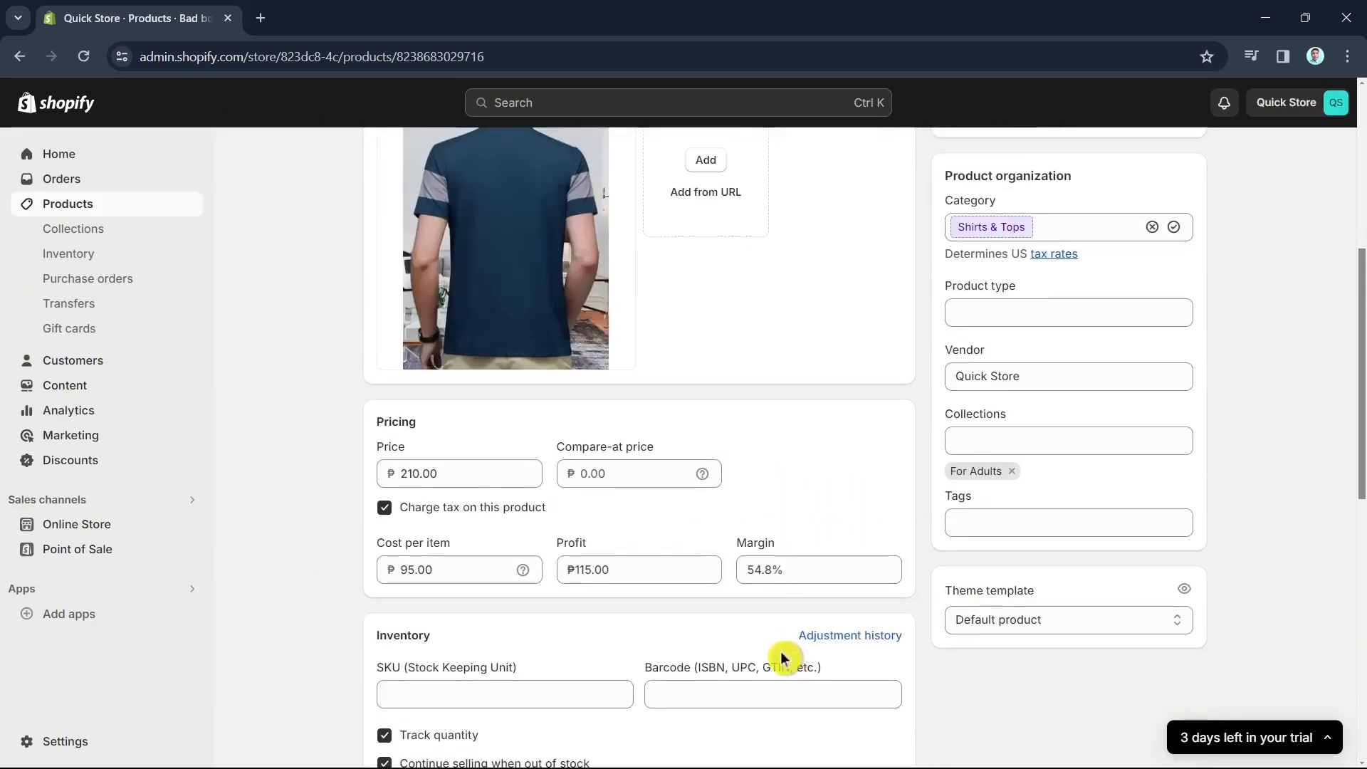
{"action": "scroll", "coordinate": [780, 652], "scroll_direction": "up", "scroll_amount": 2}
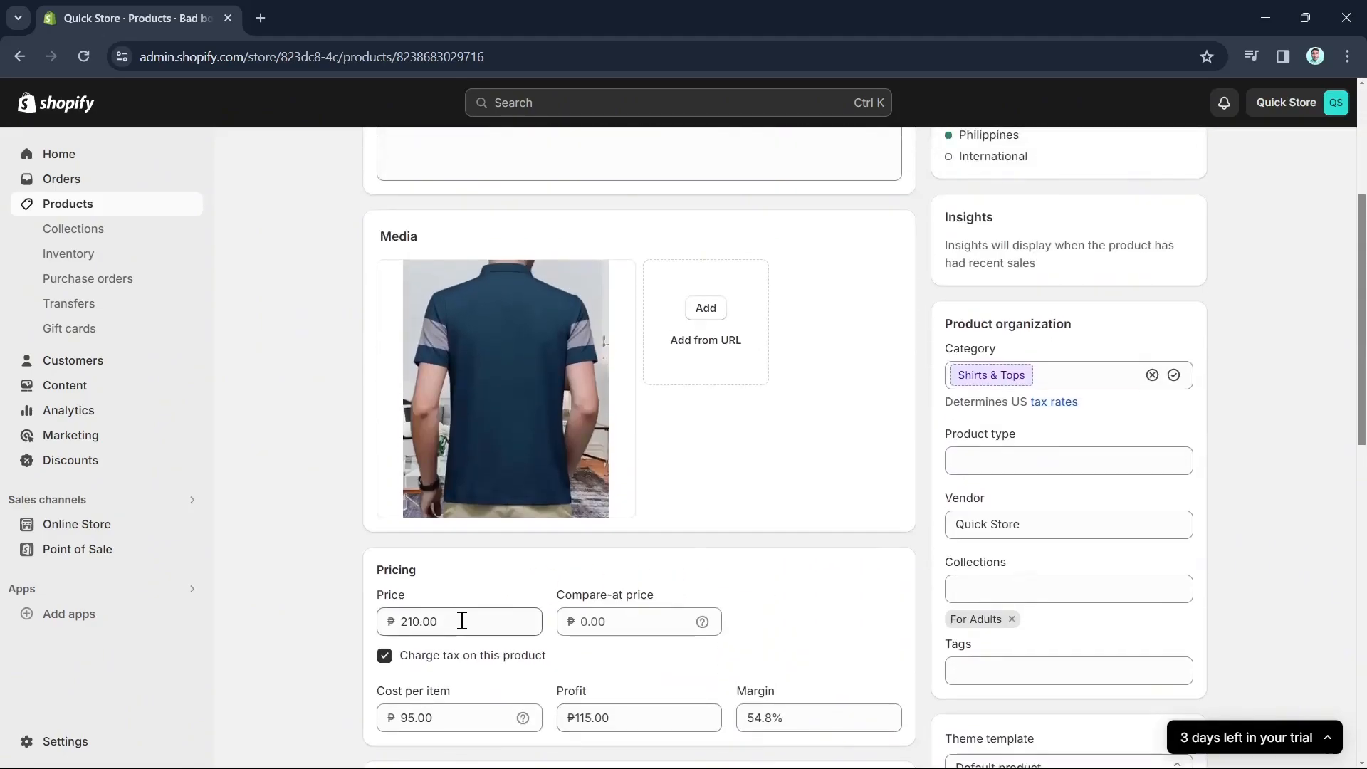
{"action": "scroll", "coordinate": [460, 626], "scroll_direction": "down", "scroll_amount": 2}
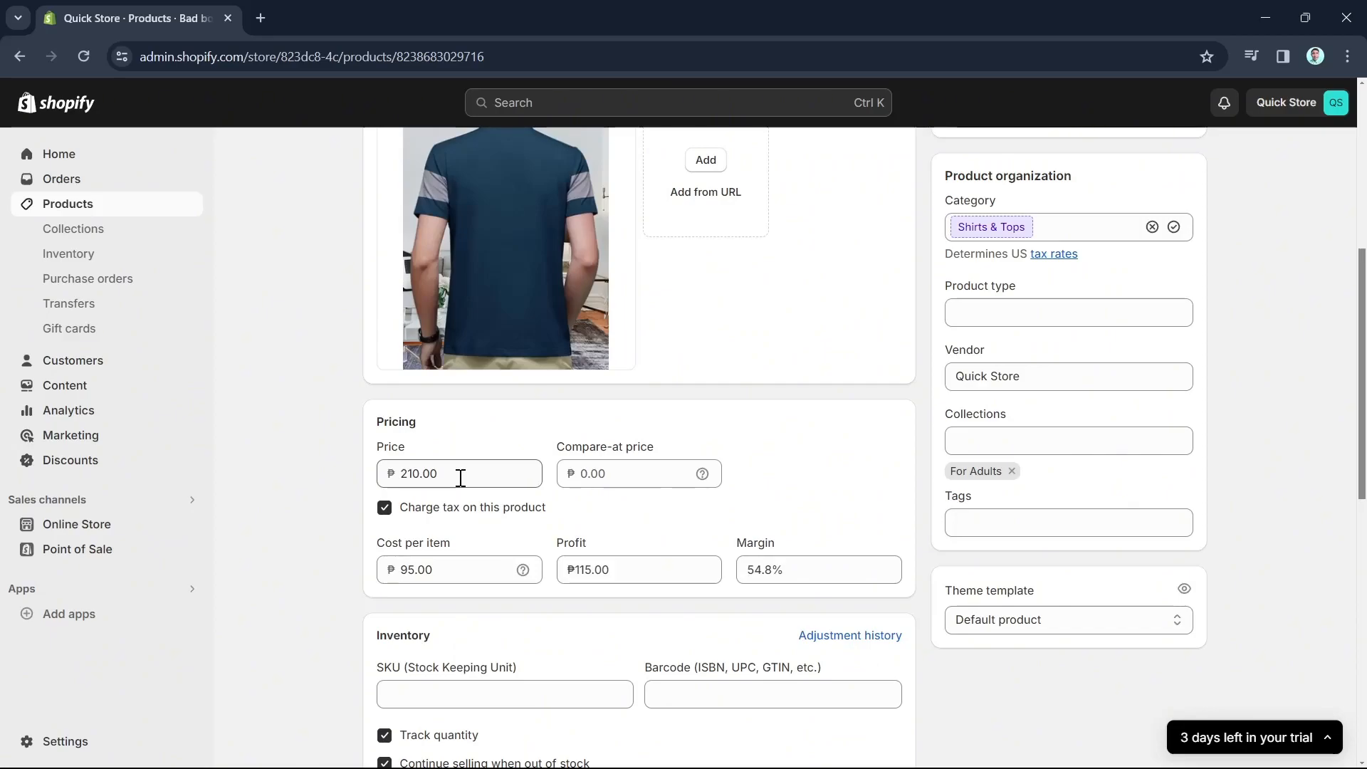
Step: Set the Bad boys shirt's compare-at price to 350 and save the product
{"action": "left_click", "coordinate": [643, 475]}
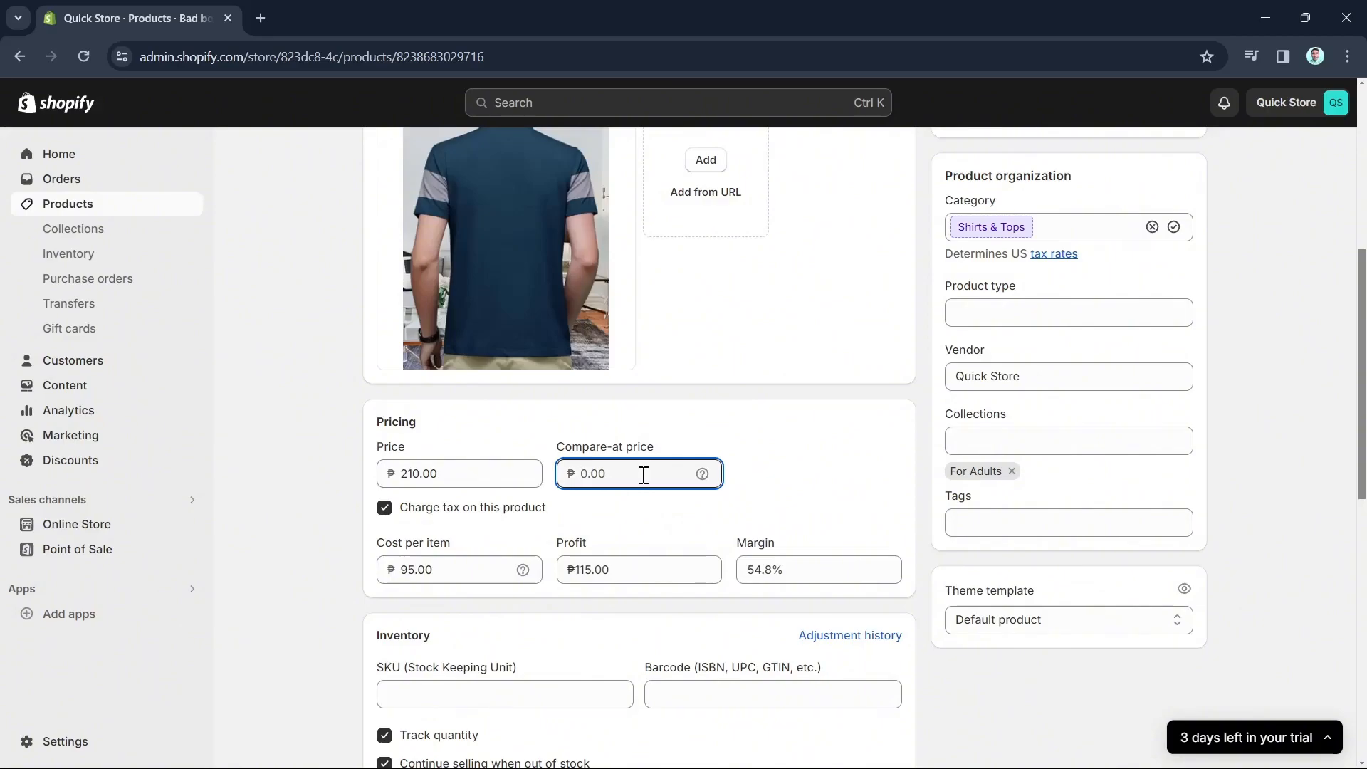
{"action": "type", "text": "350"}
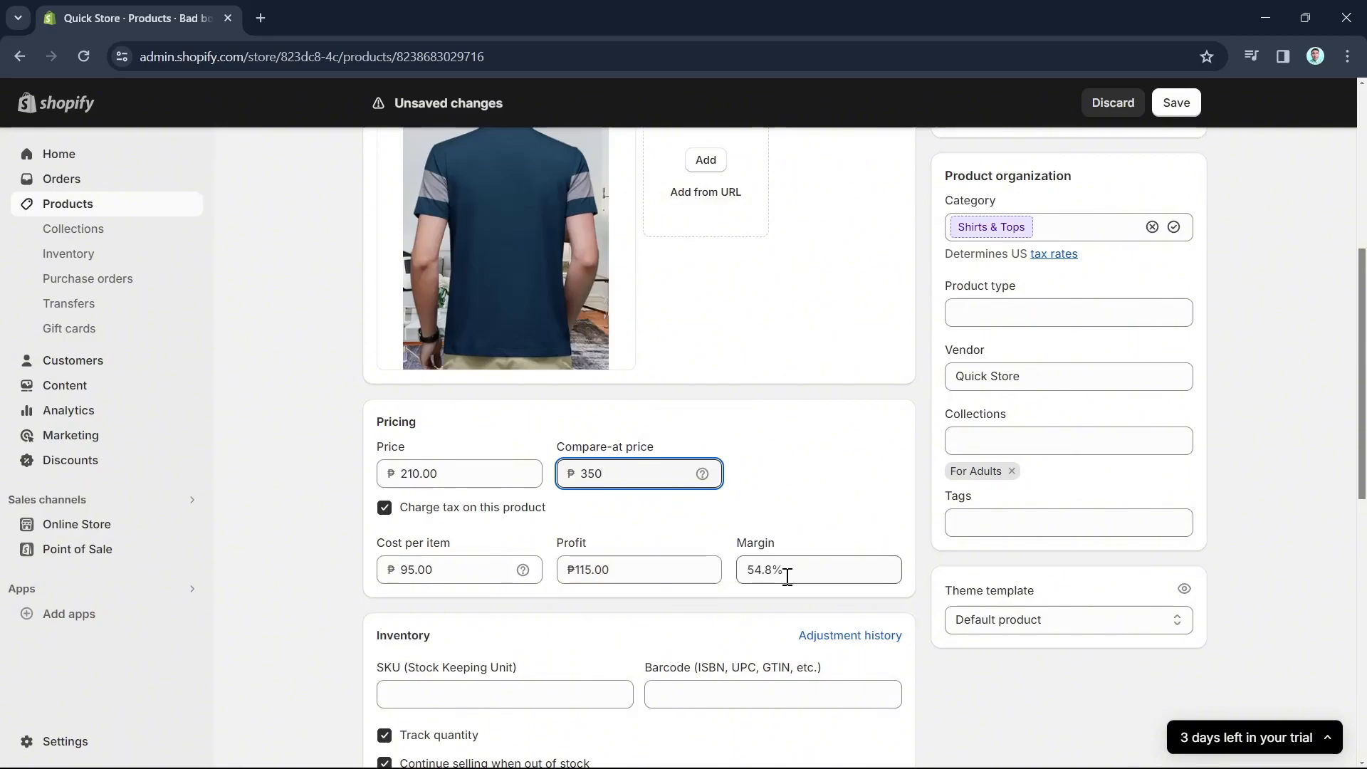
{"action": "scroll", "coordinate": [696, 616], "scroll_direction": "down", "scroll_amount": 1}
{"action": "scroll", "coordinate": [878, 647], "scroll_direction": "up", "scroll_amount": 2}
{"action": "scroll", "coordinate": [876, 644], "scroll_direction": "up", "scroll_amount": 1}
{"action": "scroll", "coordinate": [891, 648], "scroll_direction": "down", "scroll_amount": 1}
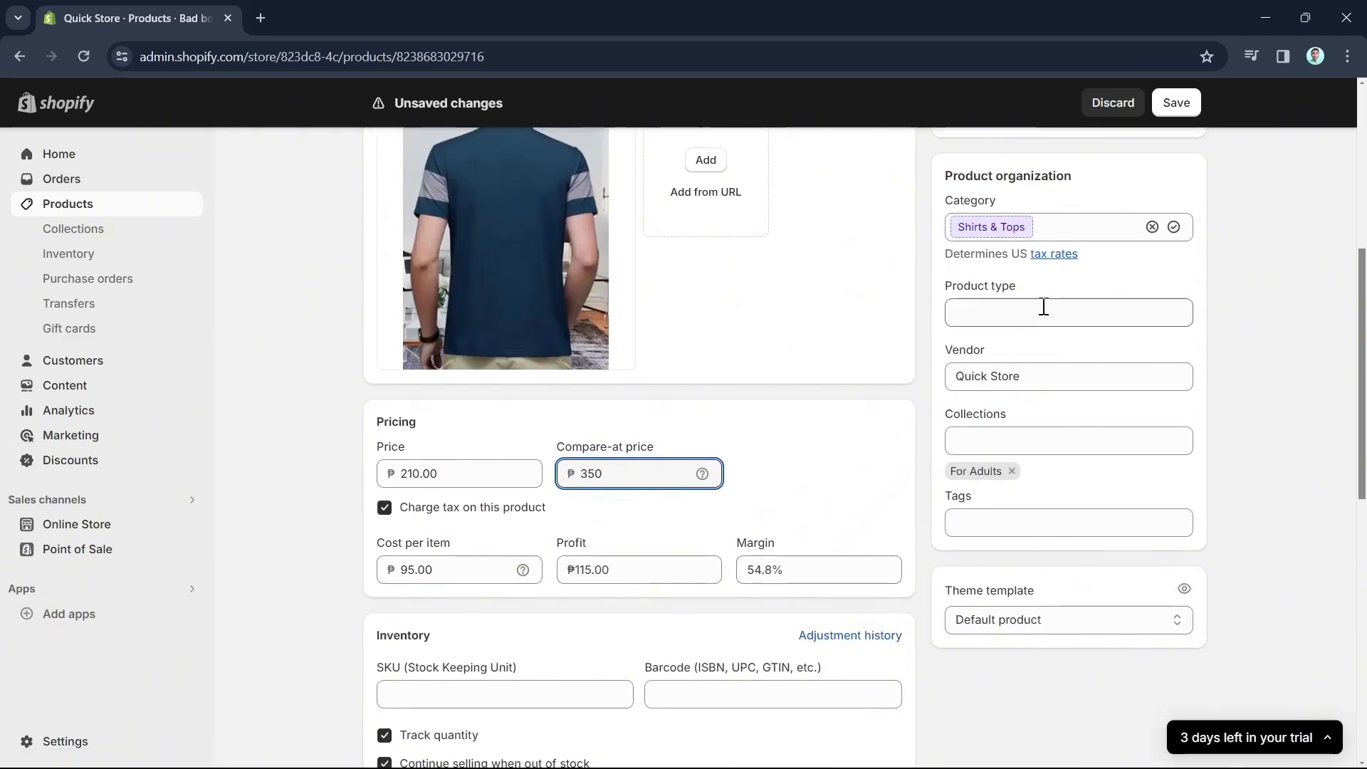
{"action": "left_click", "coordinate": [1182, 104]}
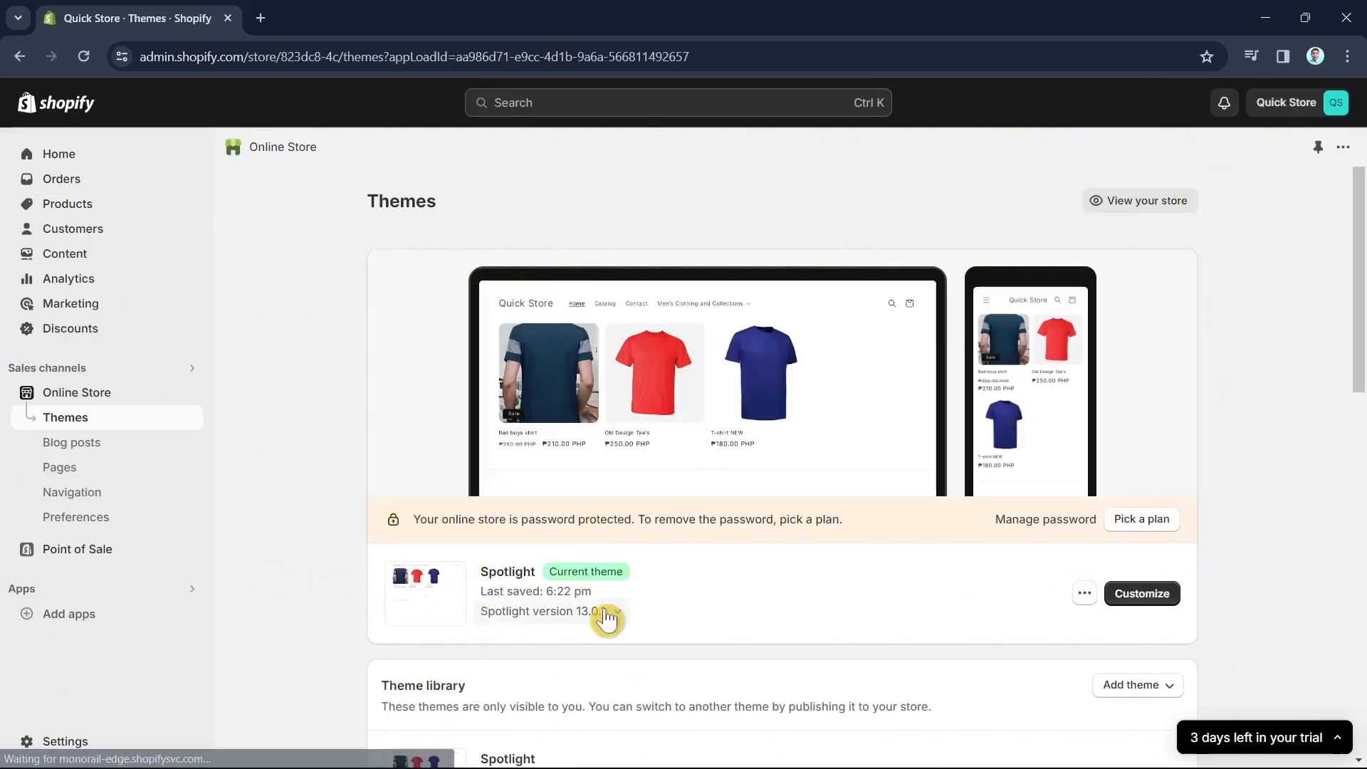
Step: Preview the current Spotlight theme, check the Bad boys shirt's sale price on its product page, and close the preview
{"action": "left_click", "coordinate": [1084, 594]}
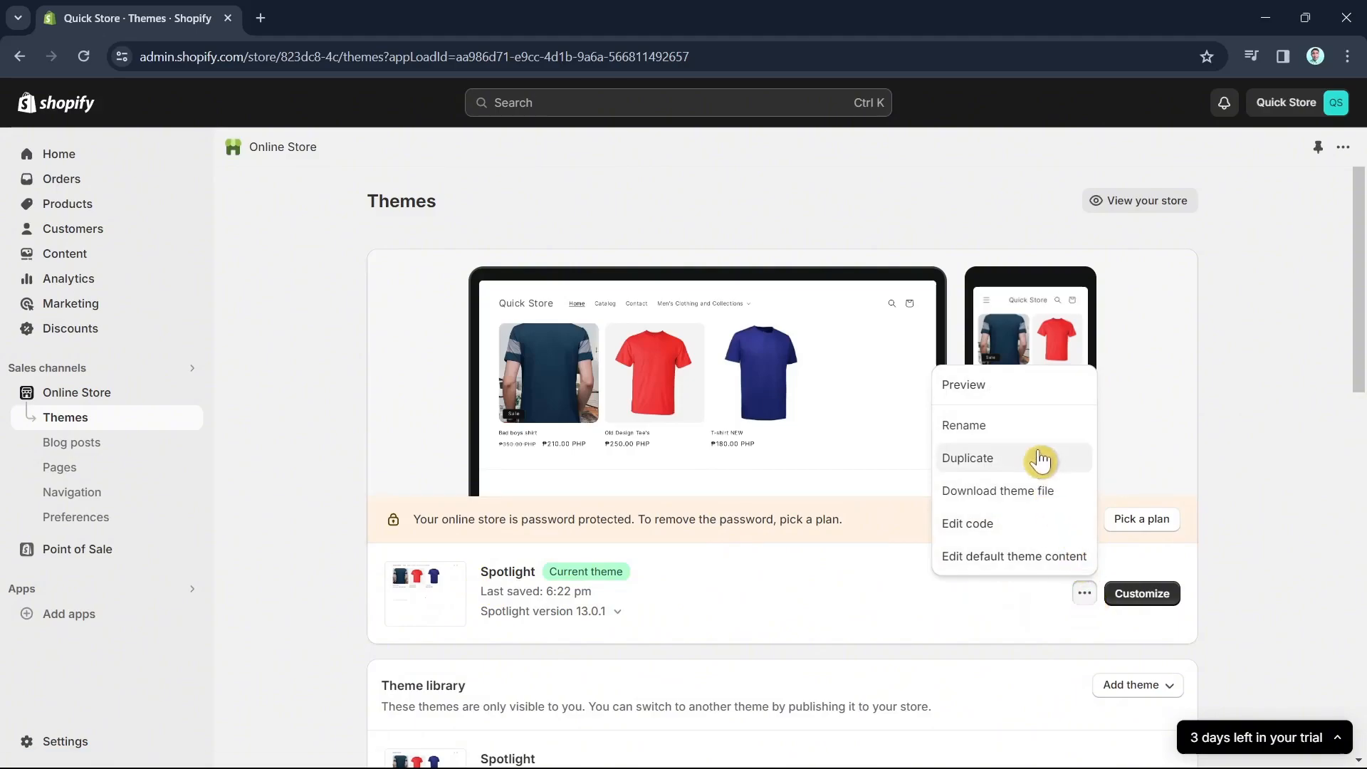
{"action": "left_click", "coordinate": [1017, 388]}
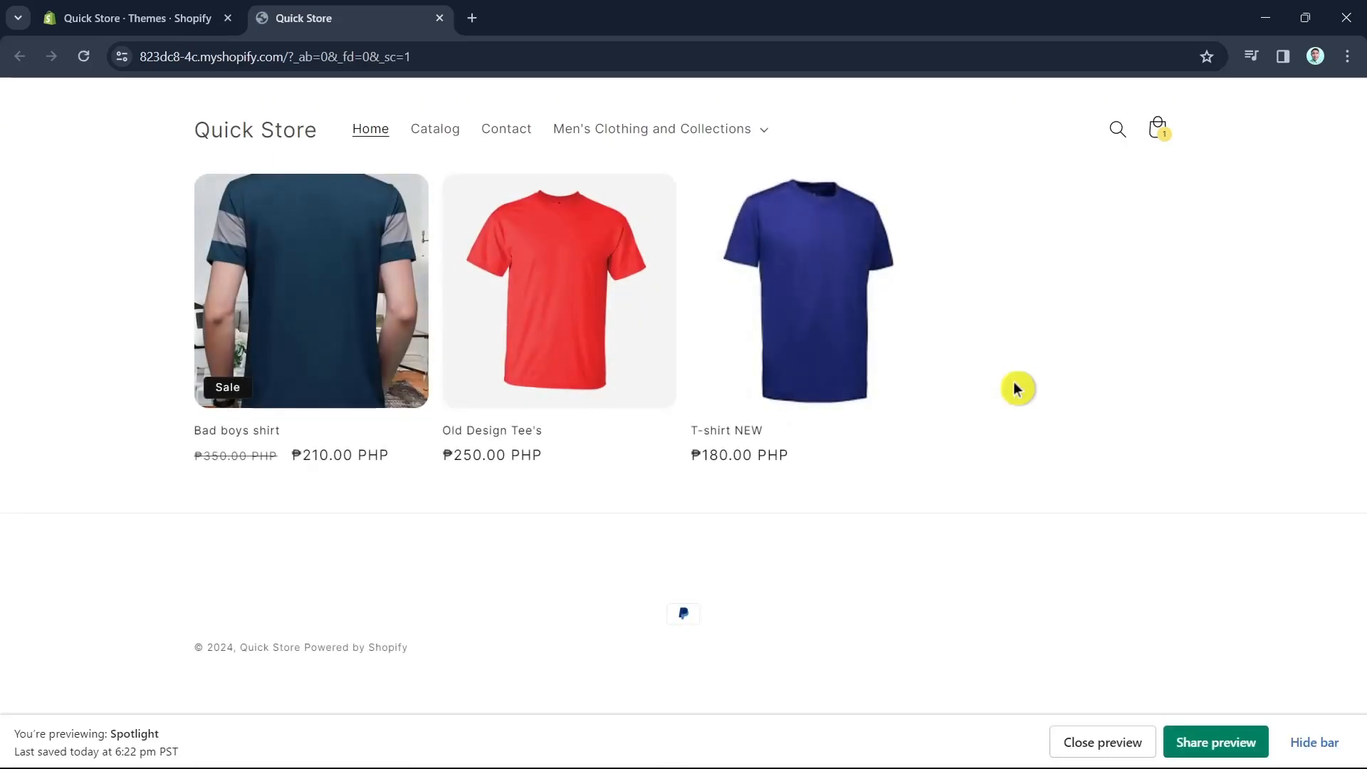
{"action": "left_click", "coordinate": [300, 337]}
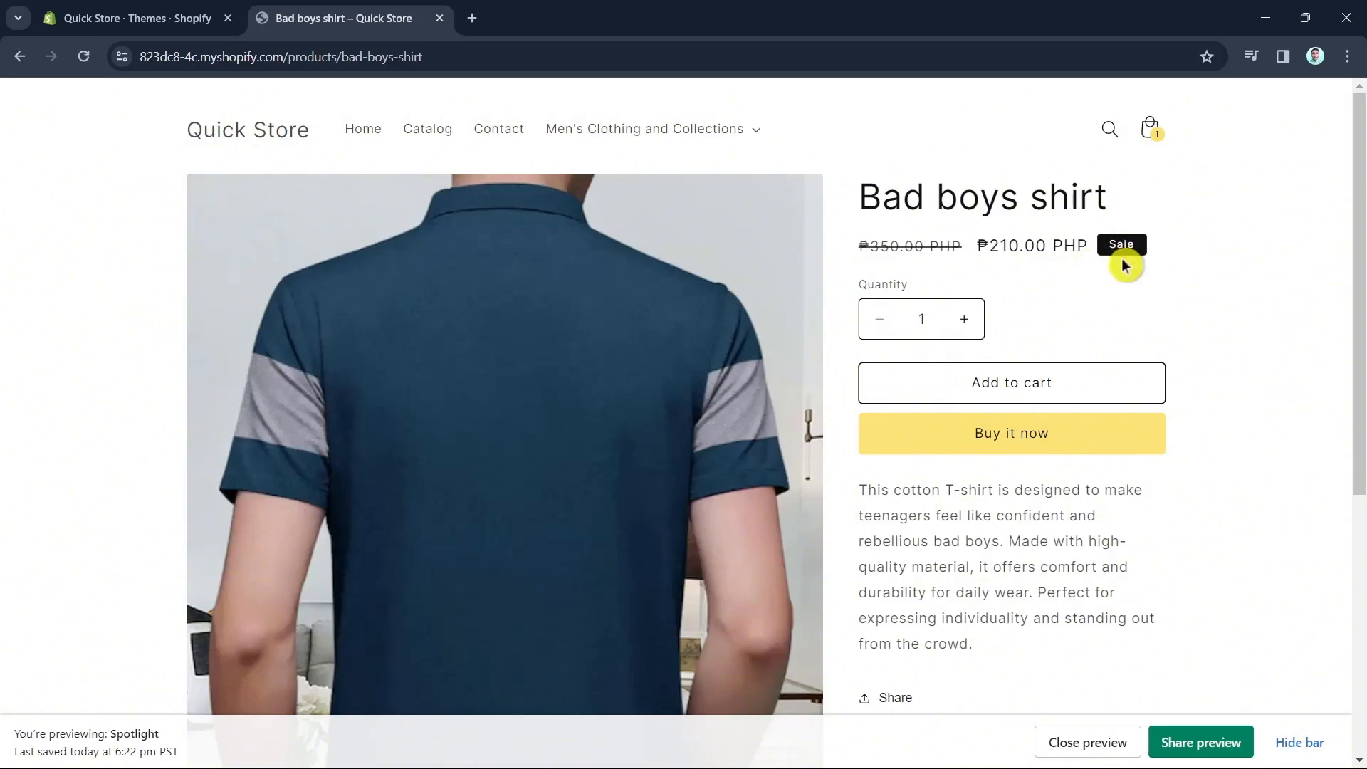
{"action": "left_click", "coordinate": [439, 21]}
Step: Open the T-shirt NEW product from the product list and go to its variants
{"action": "left_click", "coordinate": [77, 208]}
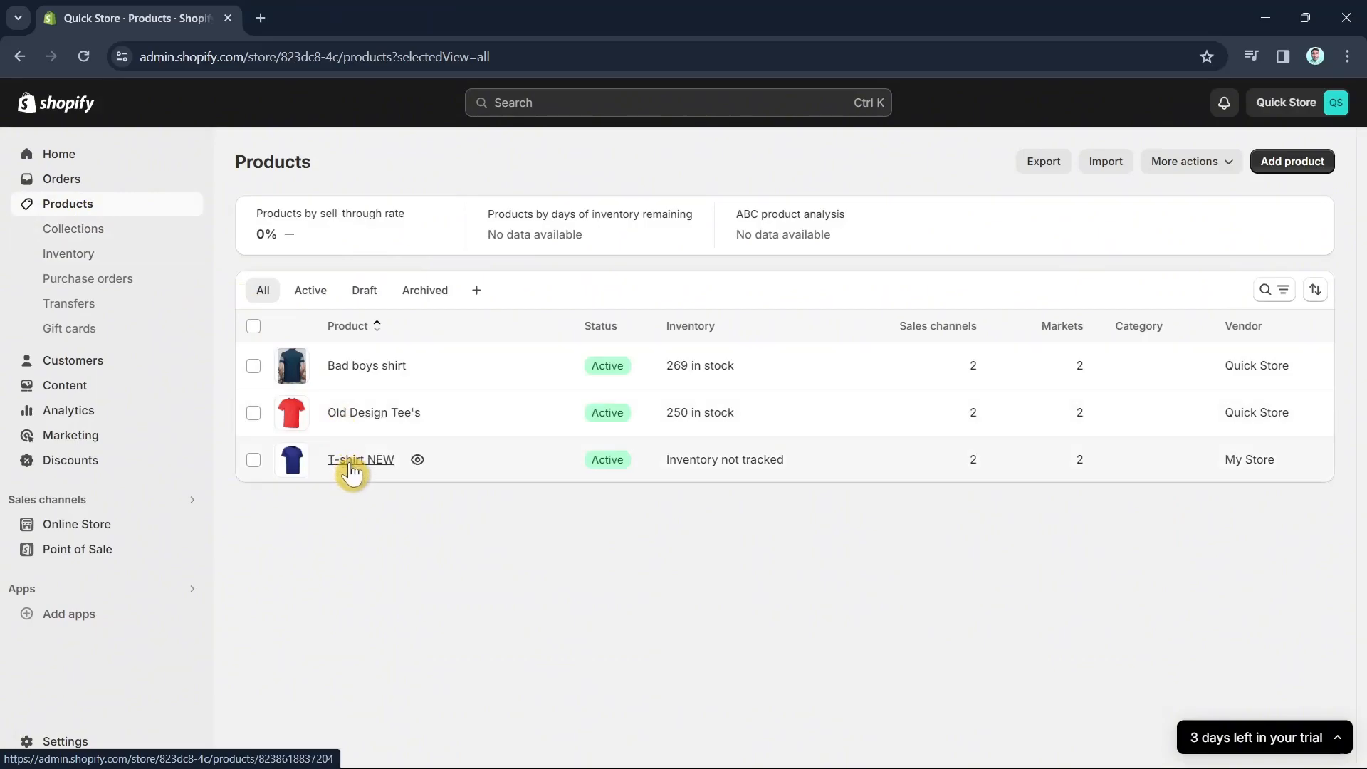
{"action": "left_click", "coordinate": [352, 463]}
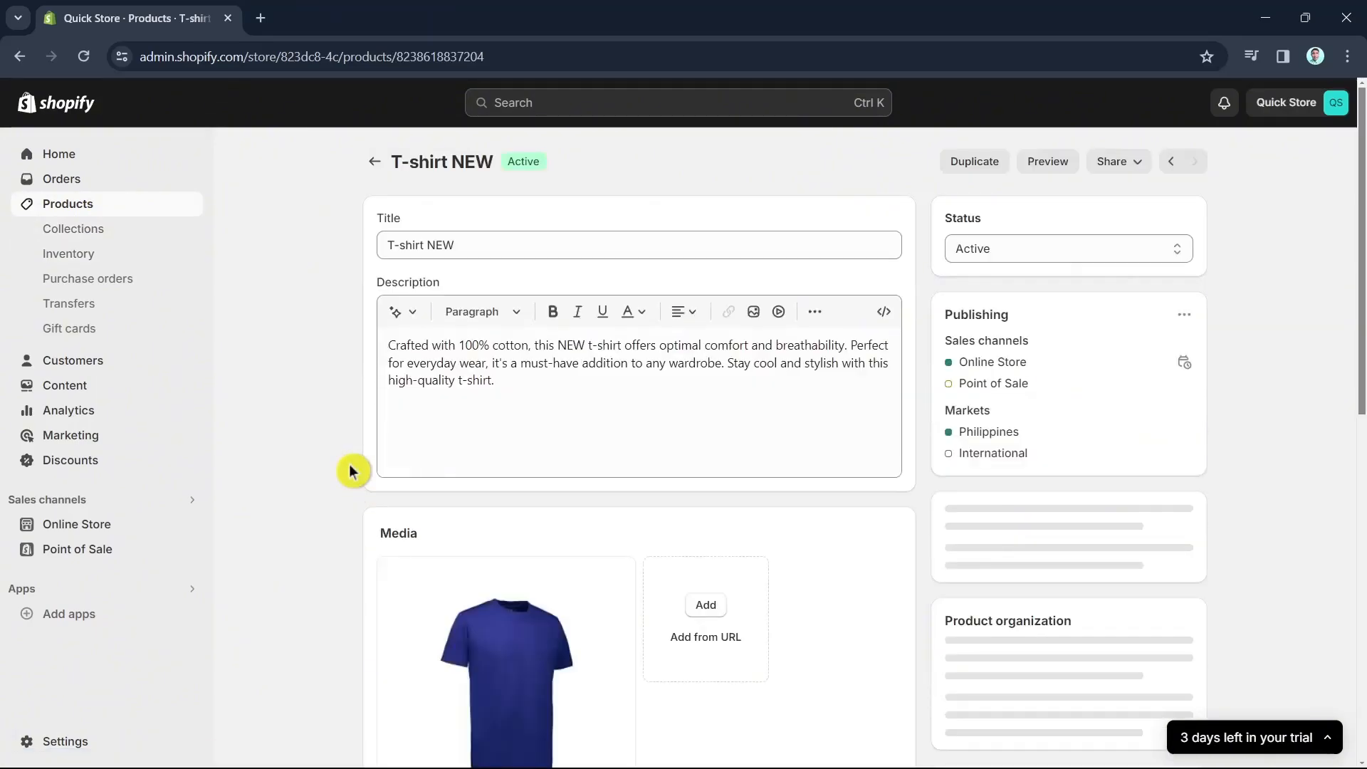
{"action": "scroll", "coordinate": [627, 549], "scroll_direction": "down", "scroll_amount": 8}
{"action": "scroll", "coordinate": [627, 549], "scroll_direction": "down", "scroll_amount": 2}
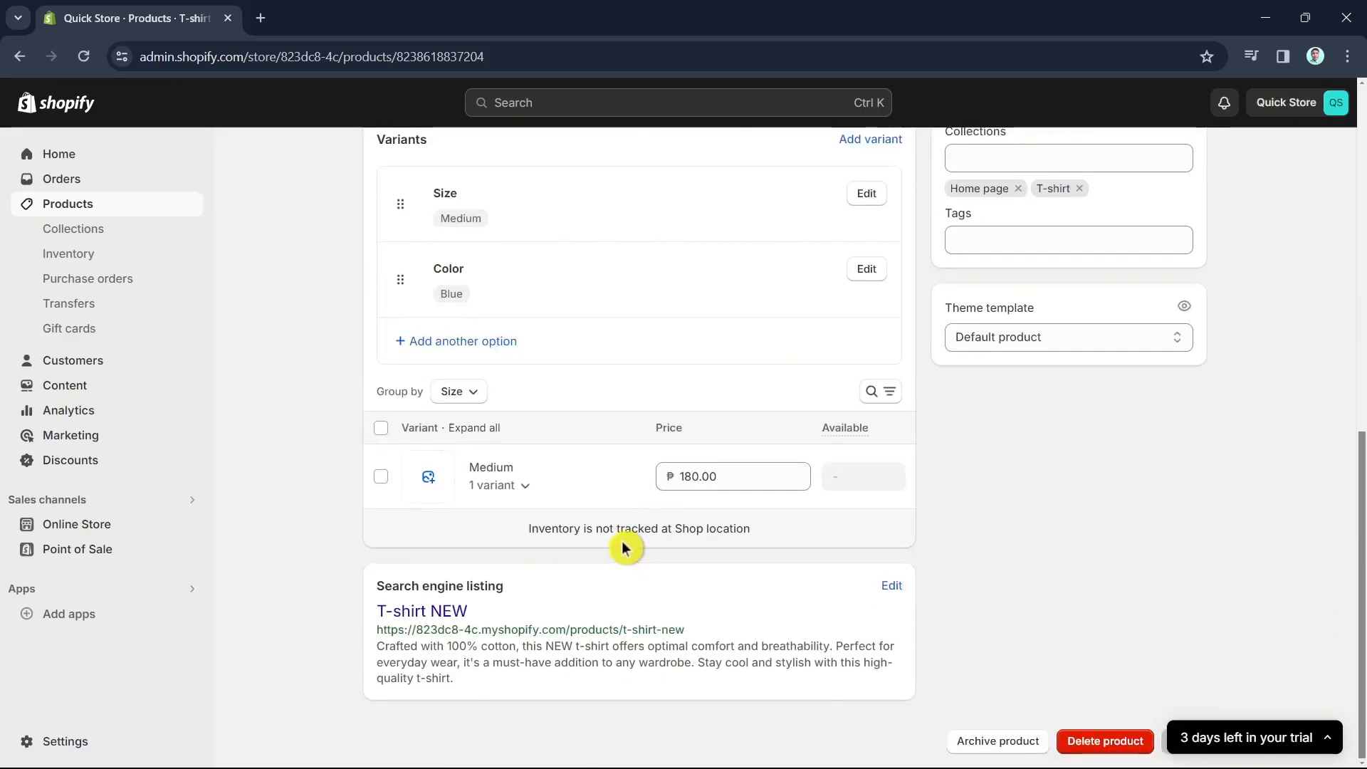
Step: Edit the Size option of T-shirt NEW so its values are Small, Medium and Large
{"action": "left_click", "coordinate": [877, 212]}
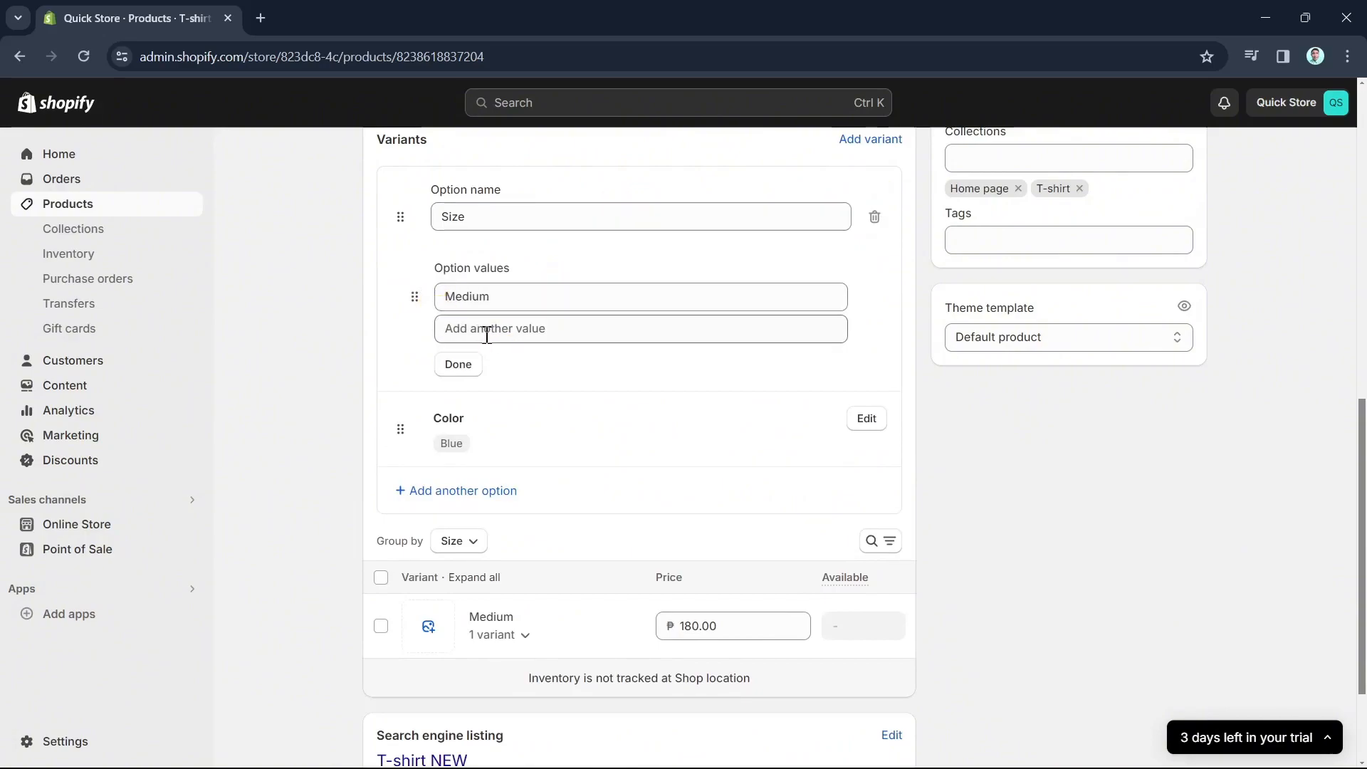
{"action": "left_click", "coordinate": [485, 329]}
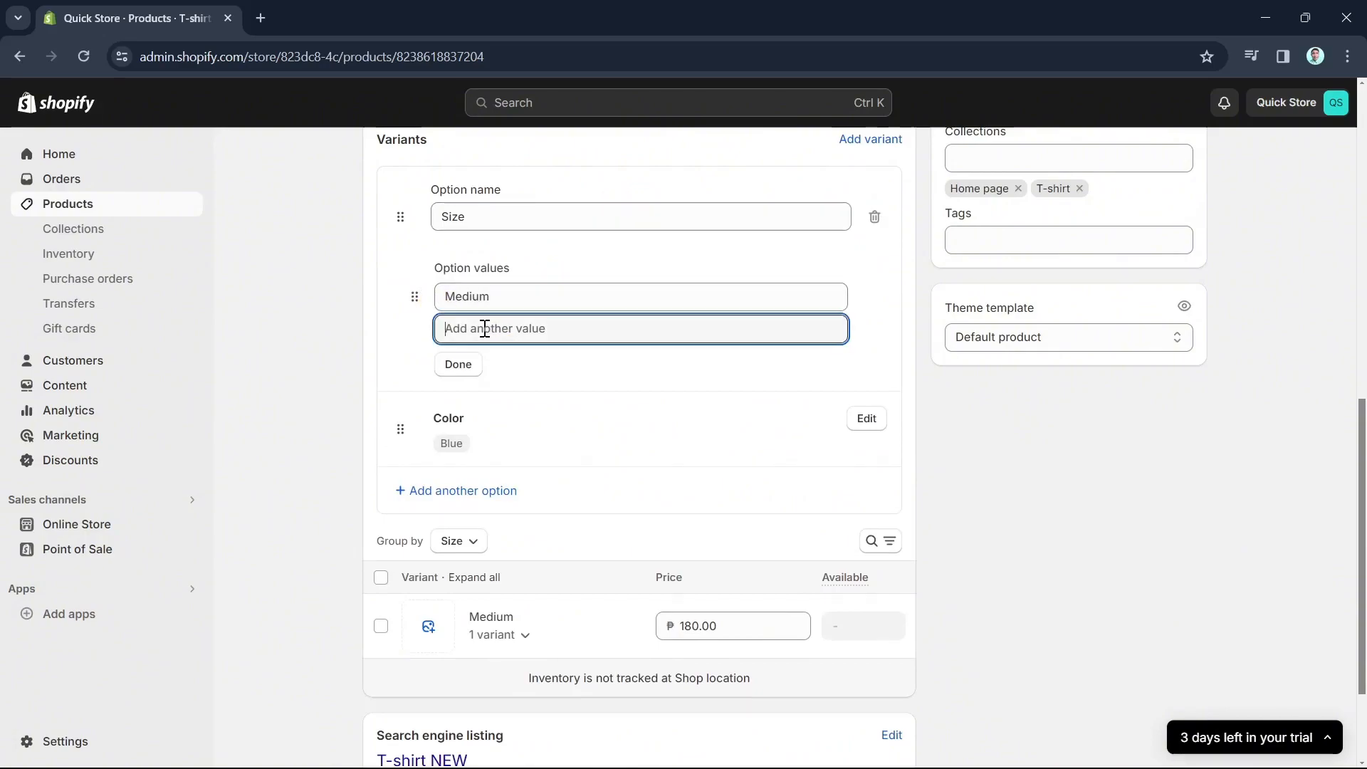
{"action": "type", "text": "Medium"}
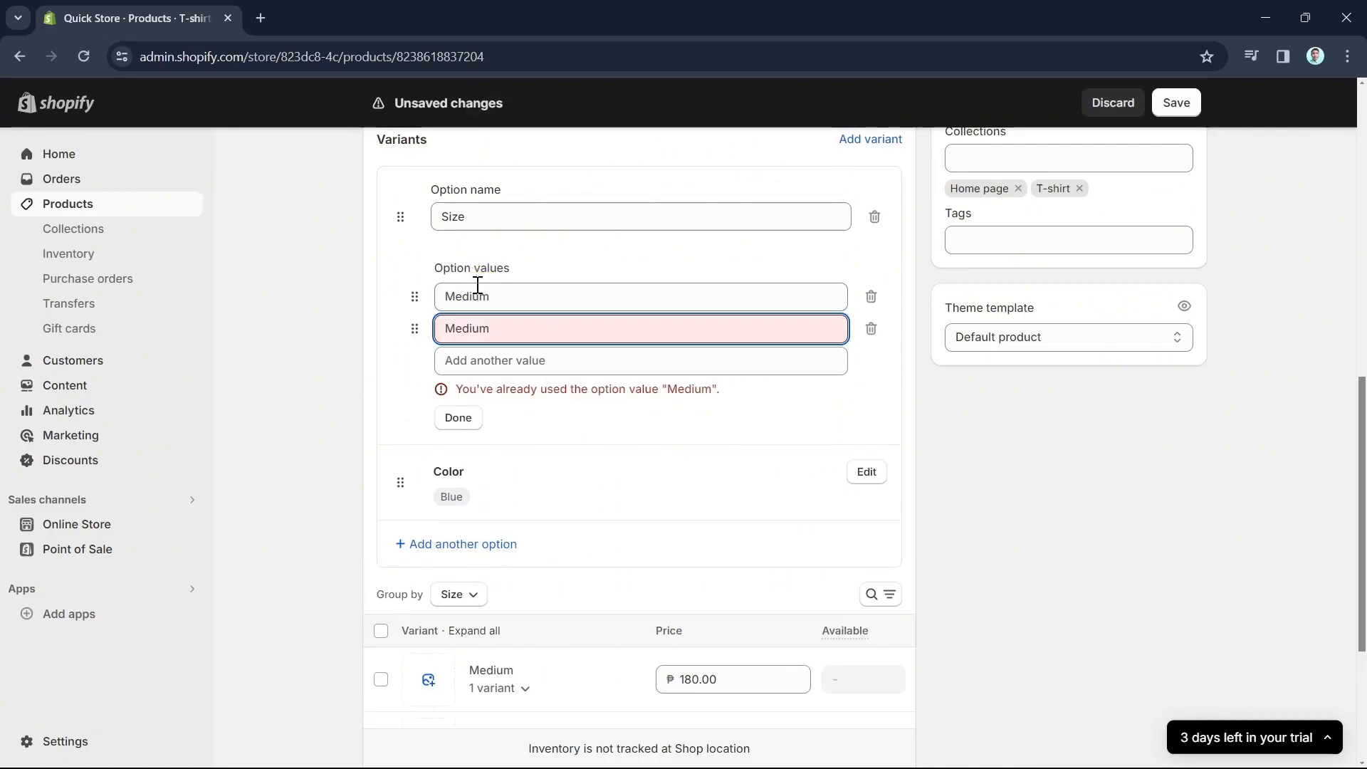
{"action": "key", "text": "BackSpace"}
{"action": "double_click", "coordinate": [477, 292]}
{"action": "type", "text": "Sam"}
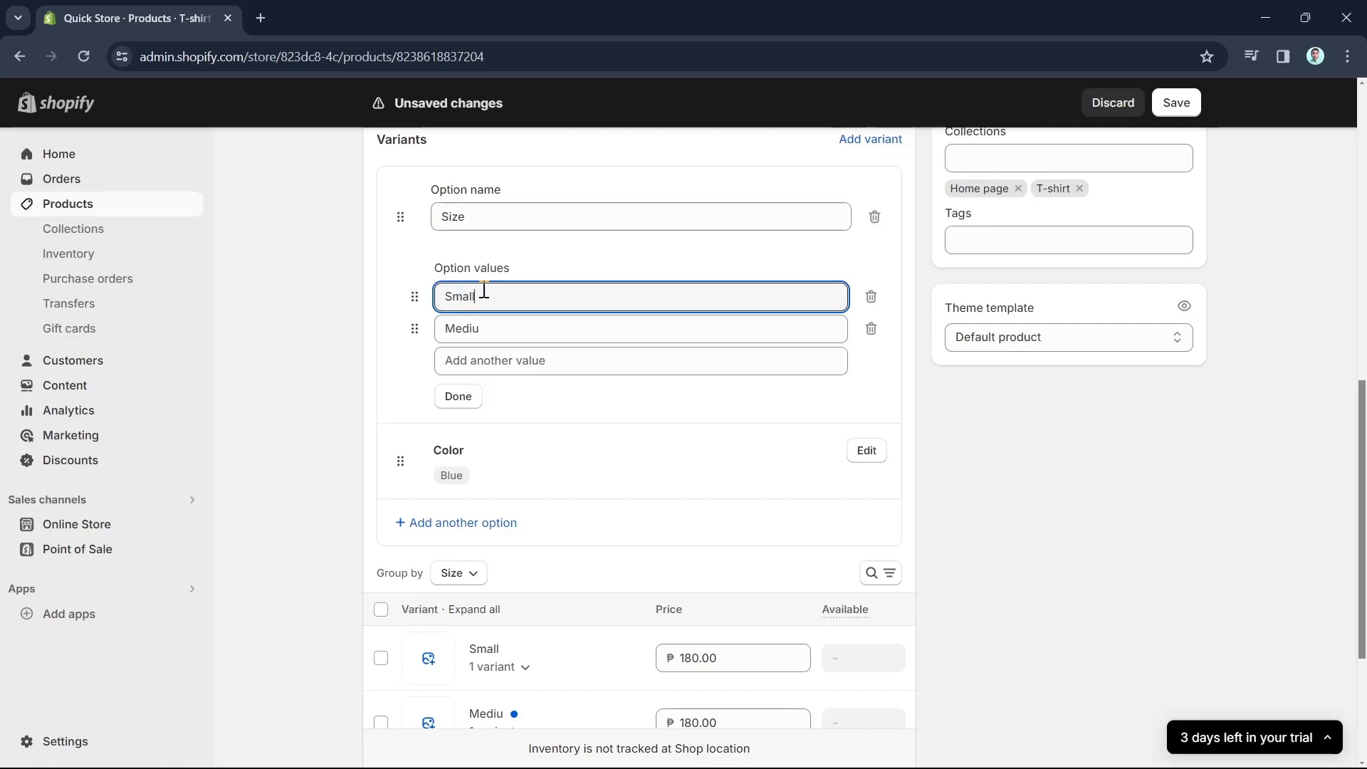
{"action": "left_click", "coordinate": [482, 360]}
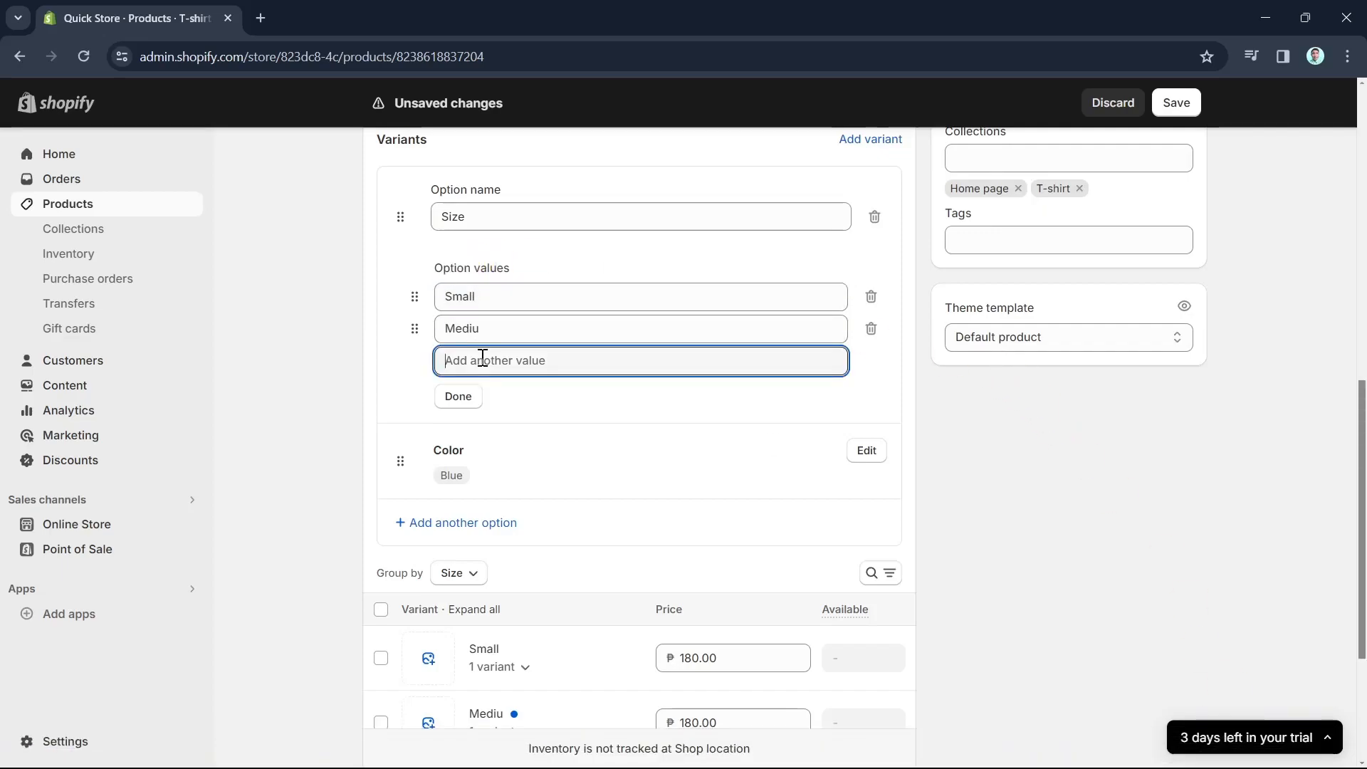
{"action": "type", "text": "Large"}
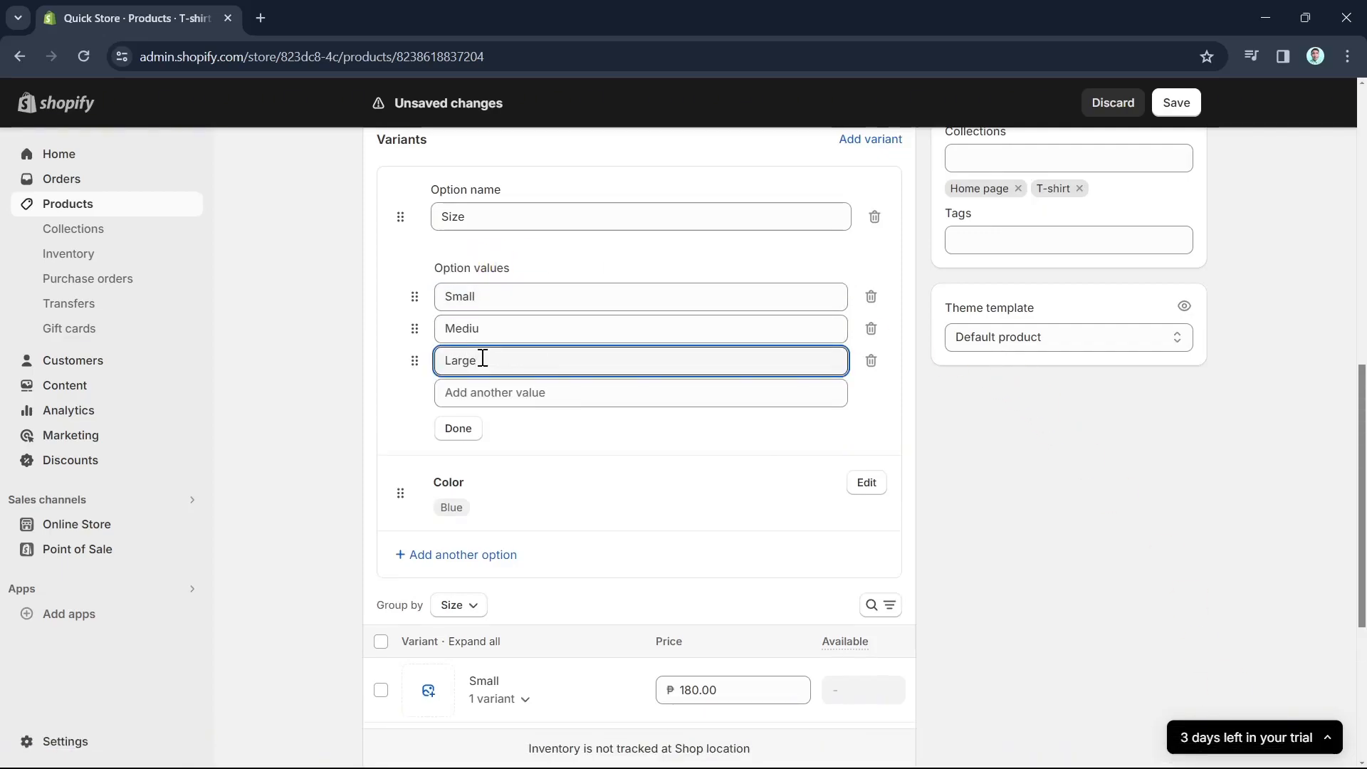
{"action": "scroll", "coordinate": [627, 492], "scroll_direction": "down", "scroll_amount": 2}
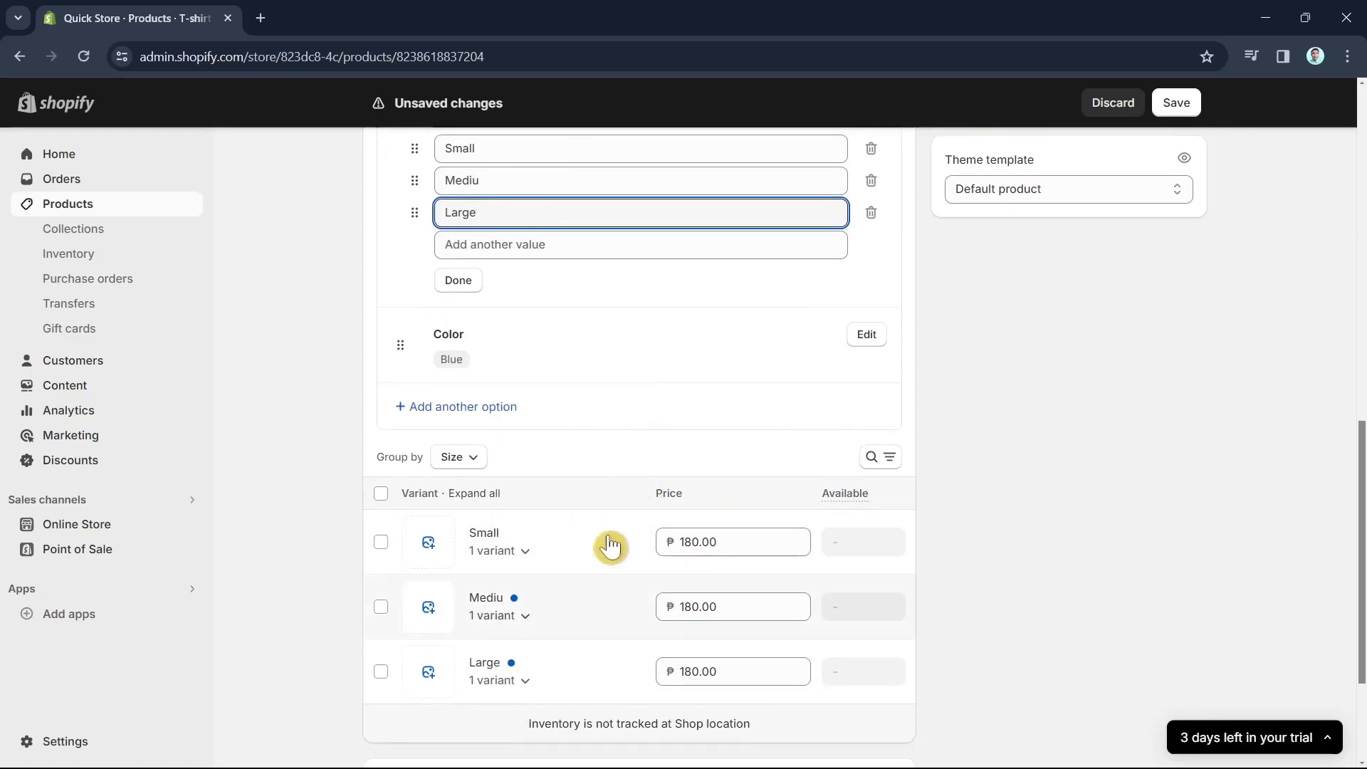
{"action": "left_click", "coordinate": [613, 294]}
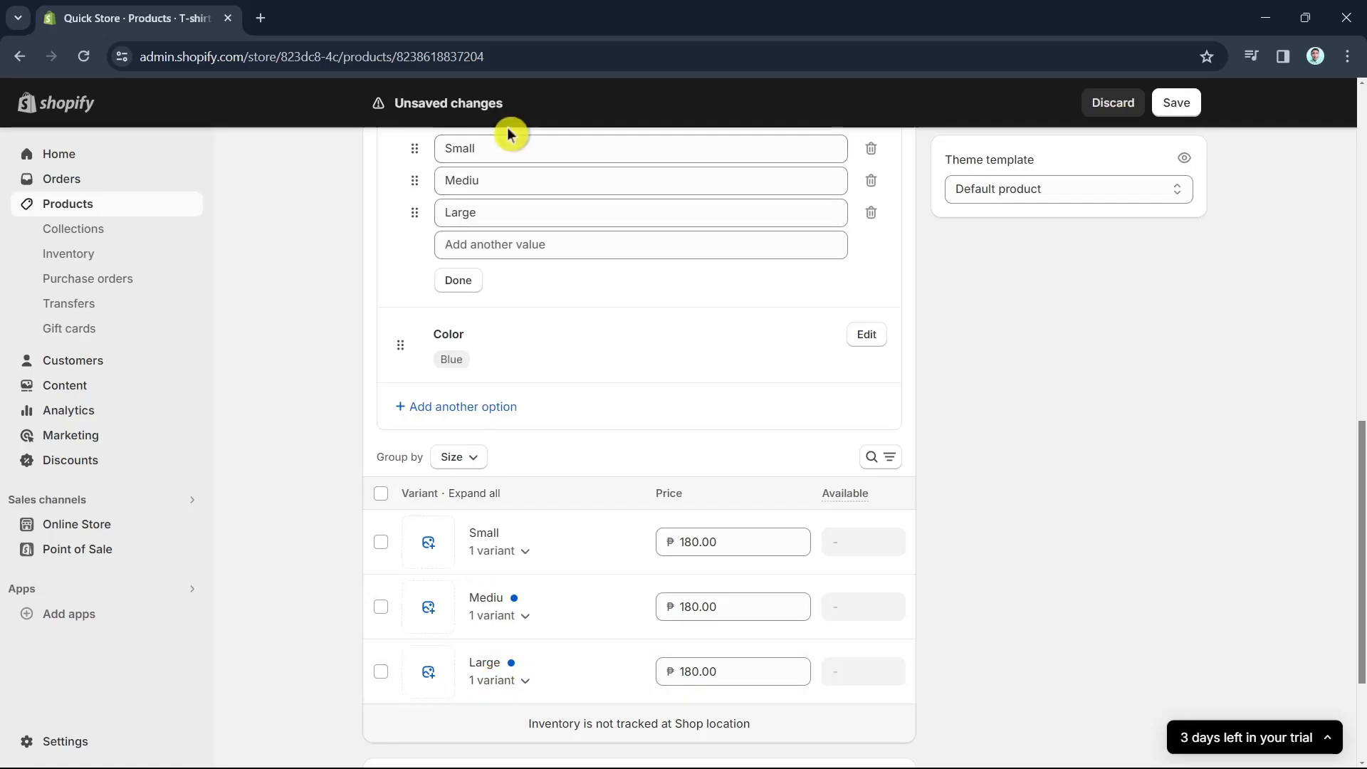
{"action": "left_click", "coordinate": [513, 180]}
{"action": "type", "text": "m"}
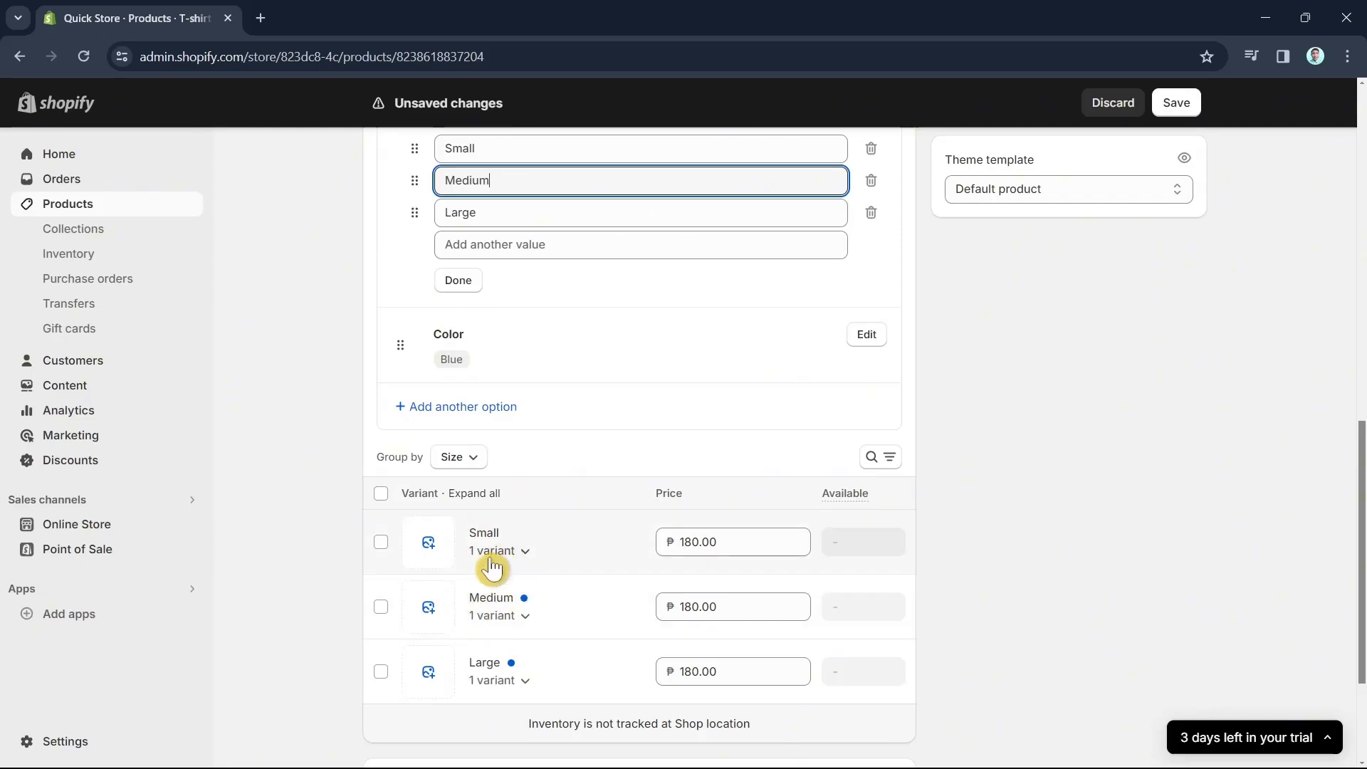
Step: Apply a price of 200 to all three size variants of T-shirt NEW at once
{"action": "left_click", "coordinate": [381, 494]}
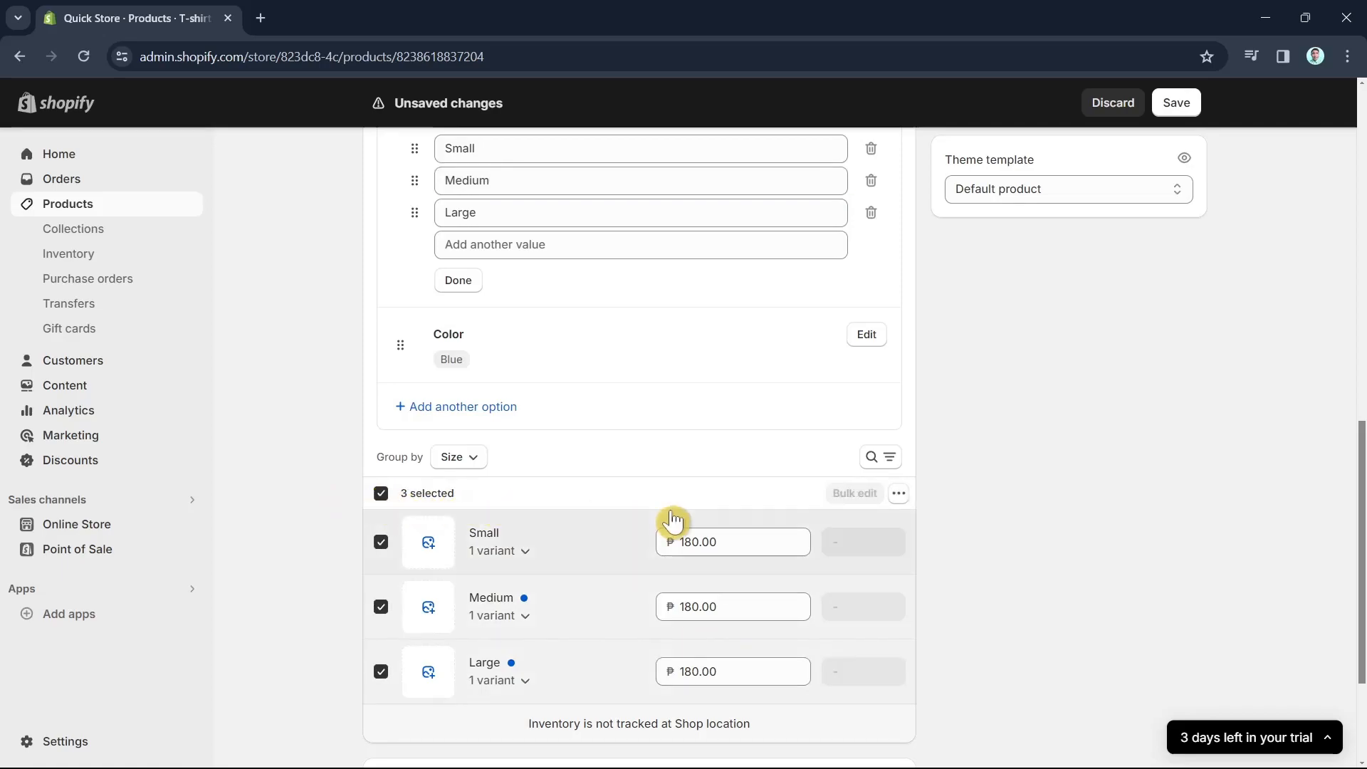
{"action": "left_click", "coordinate": [900, 496]}
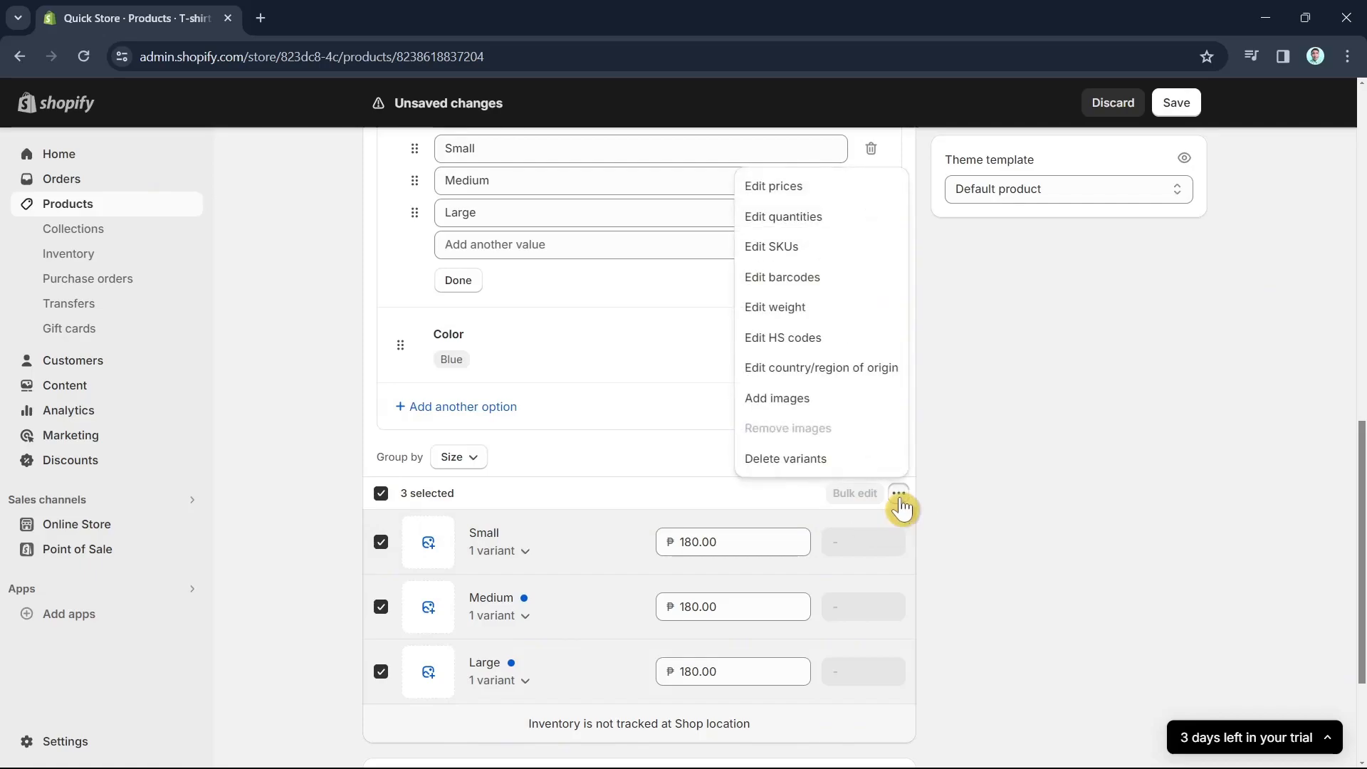
{"action": "left_click", "coordinate": [816, 191]}
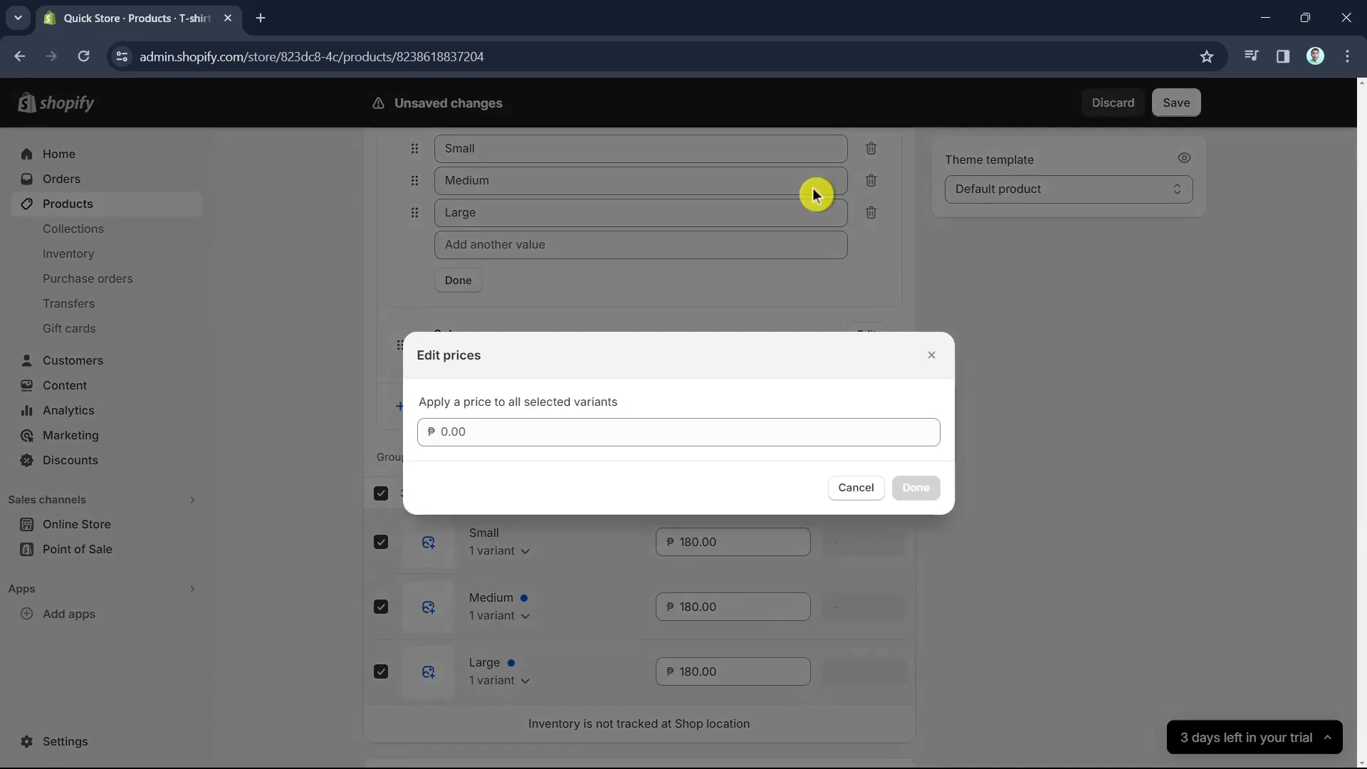
{"action": "left_click", "coordinate": [477, 436]}
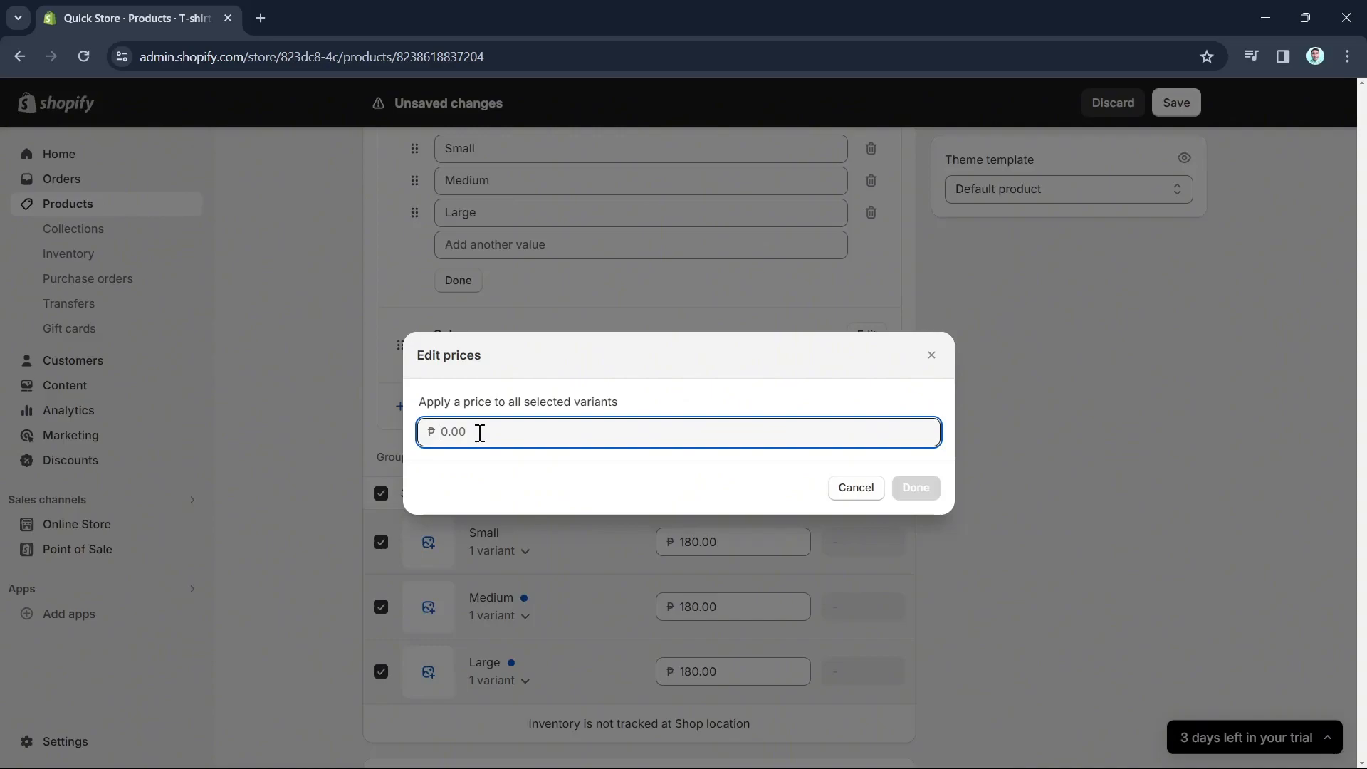
{"action": "type", "text": "200"}
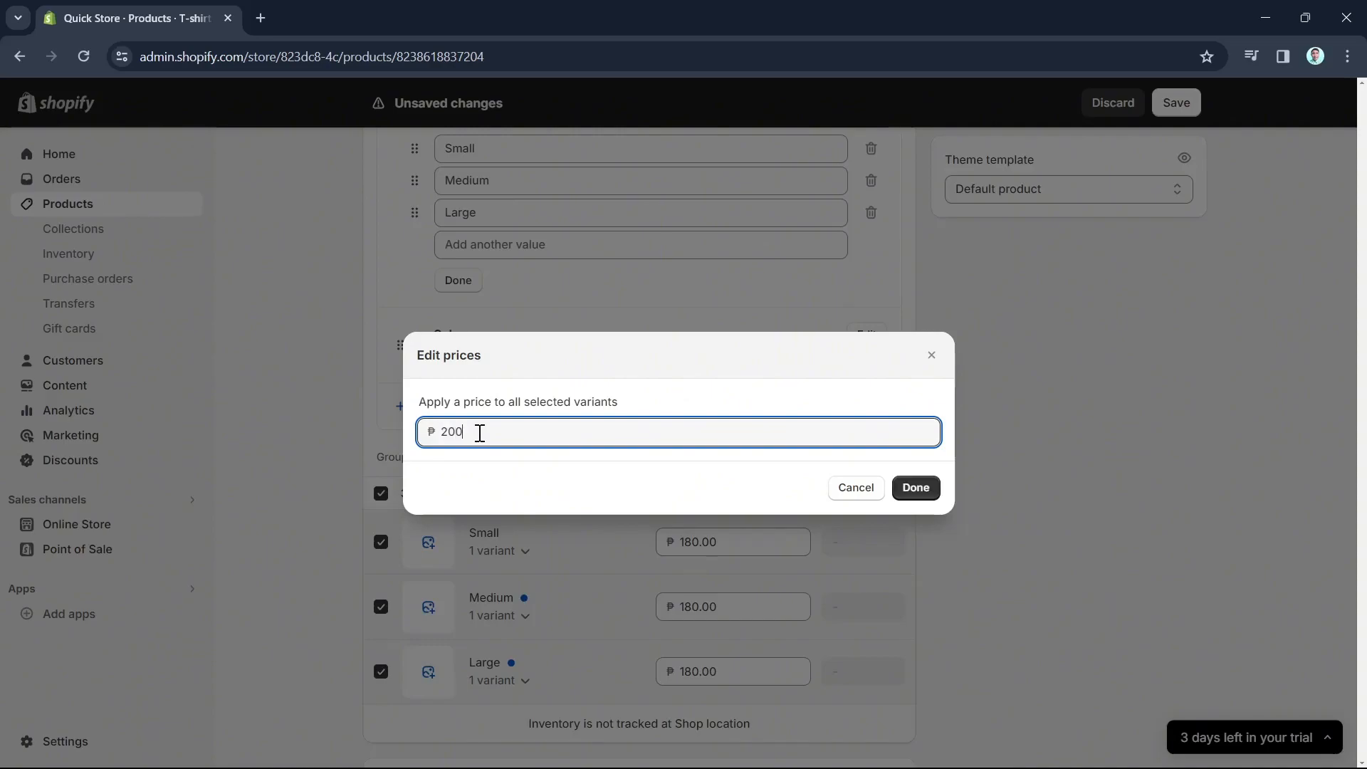
{"action": "left_click", "coordinate": [917, 489]}
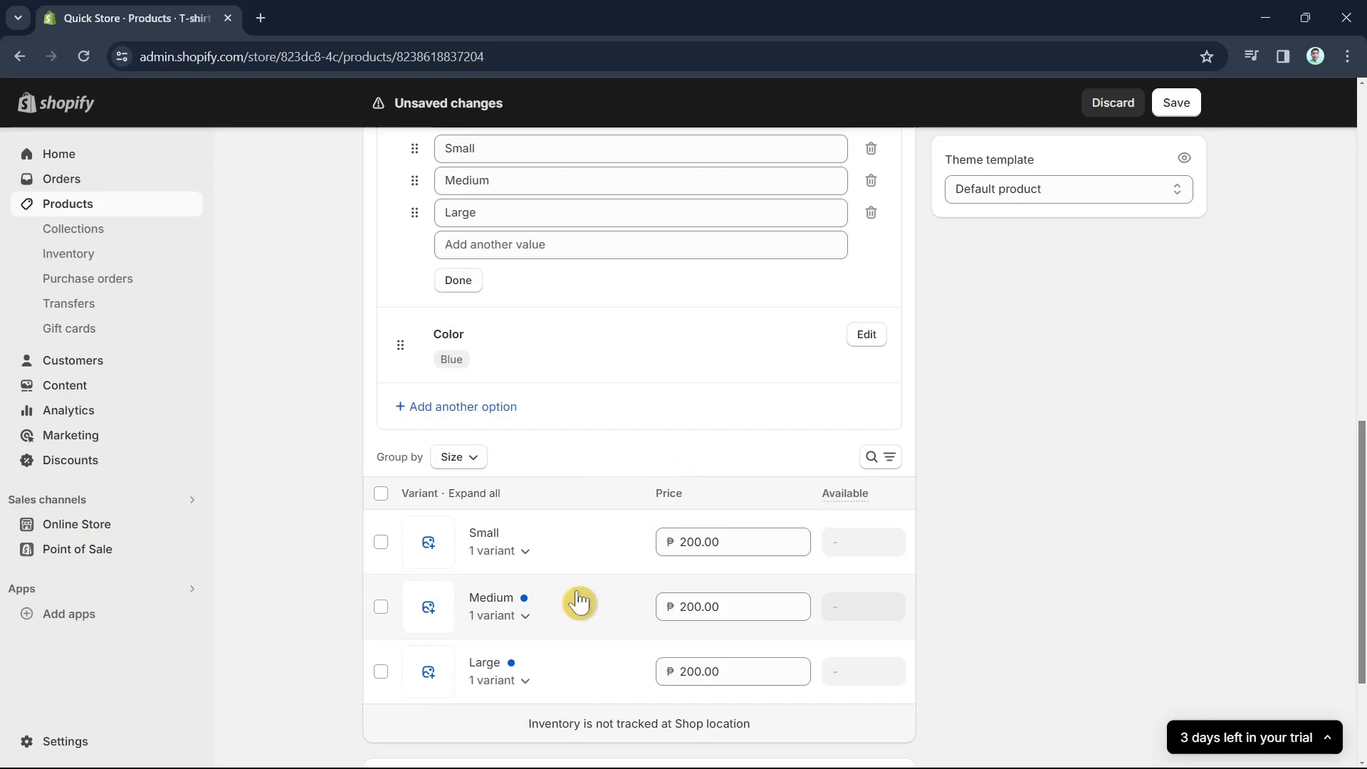
Step: Set the Small variant's price to 190 and save the product
{"action": "left_click", "coordinate": [381, 543]}
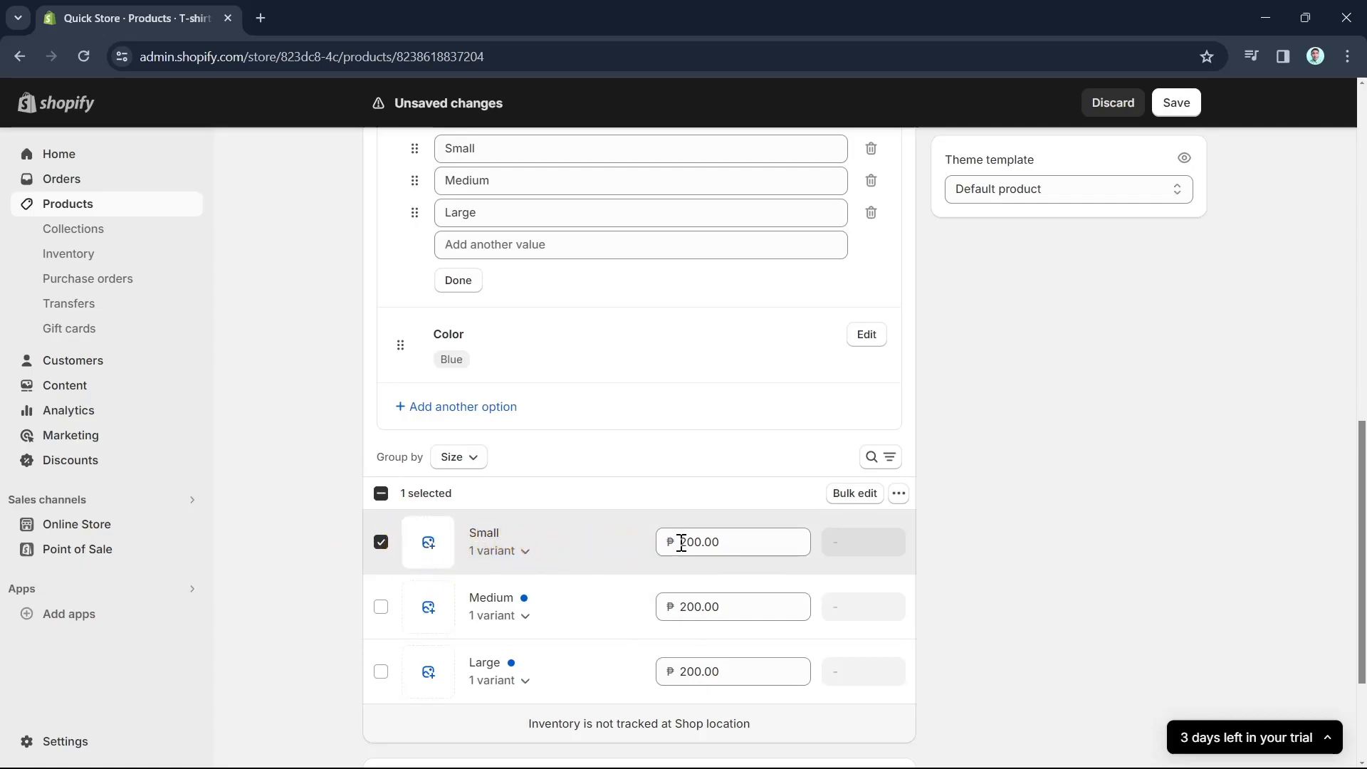
{"action": "left_click", "coordinate": [714, 543]}
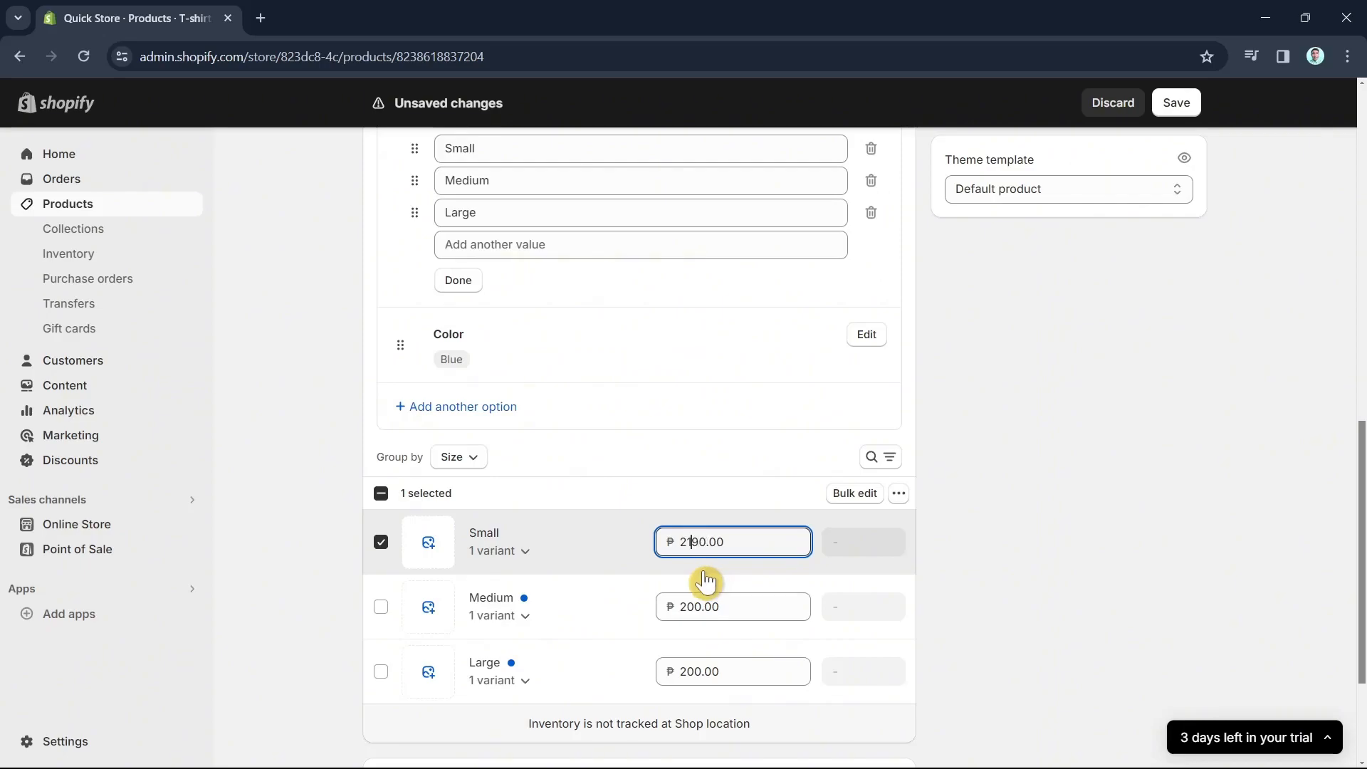
{"action": "left_click", "coordinate": [673, 507]}
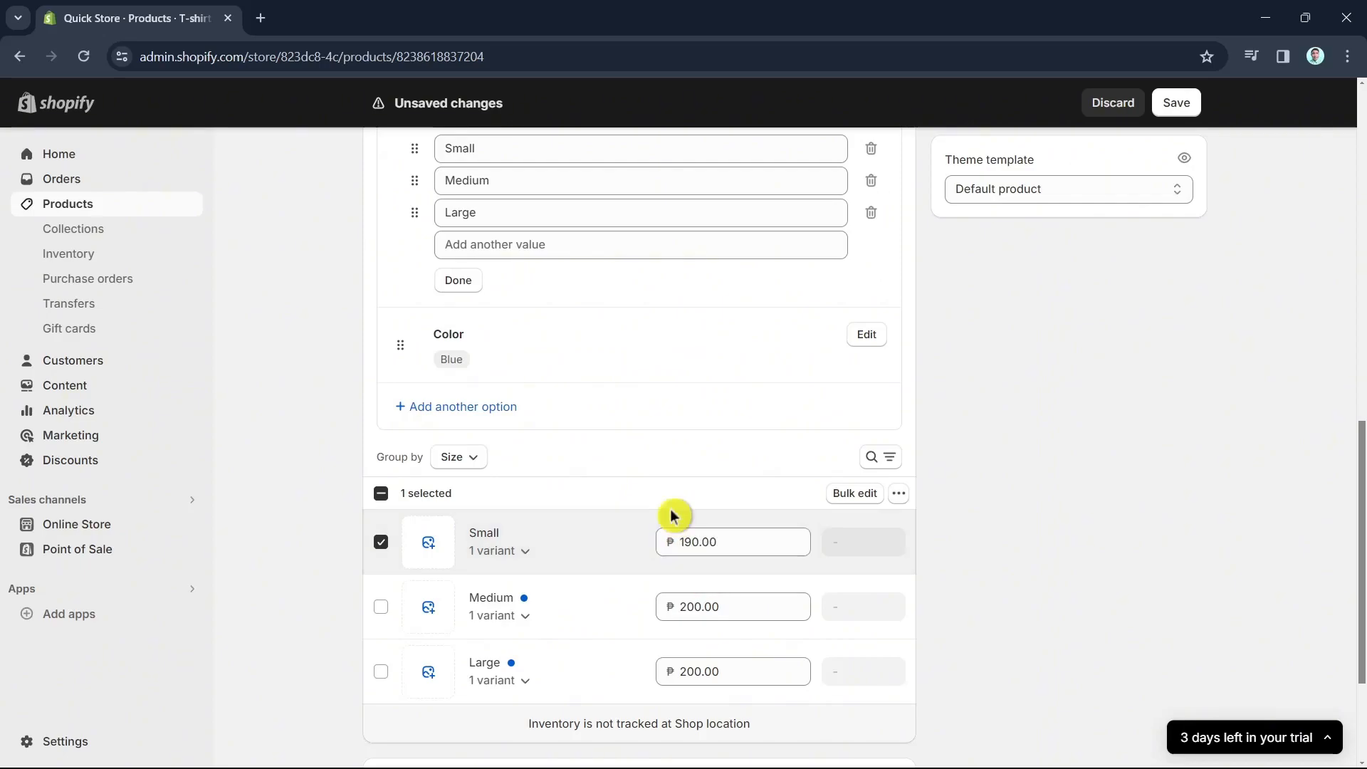
{"action": "left_click", "coordinate": [381, 543]}
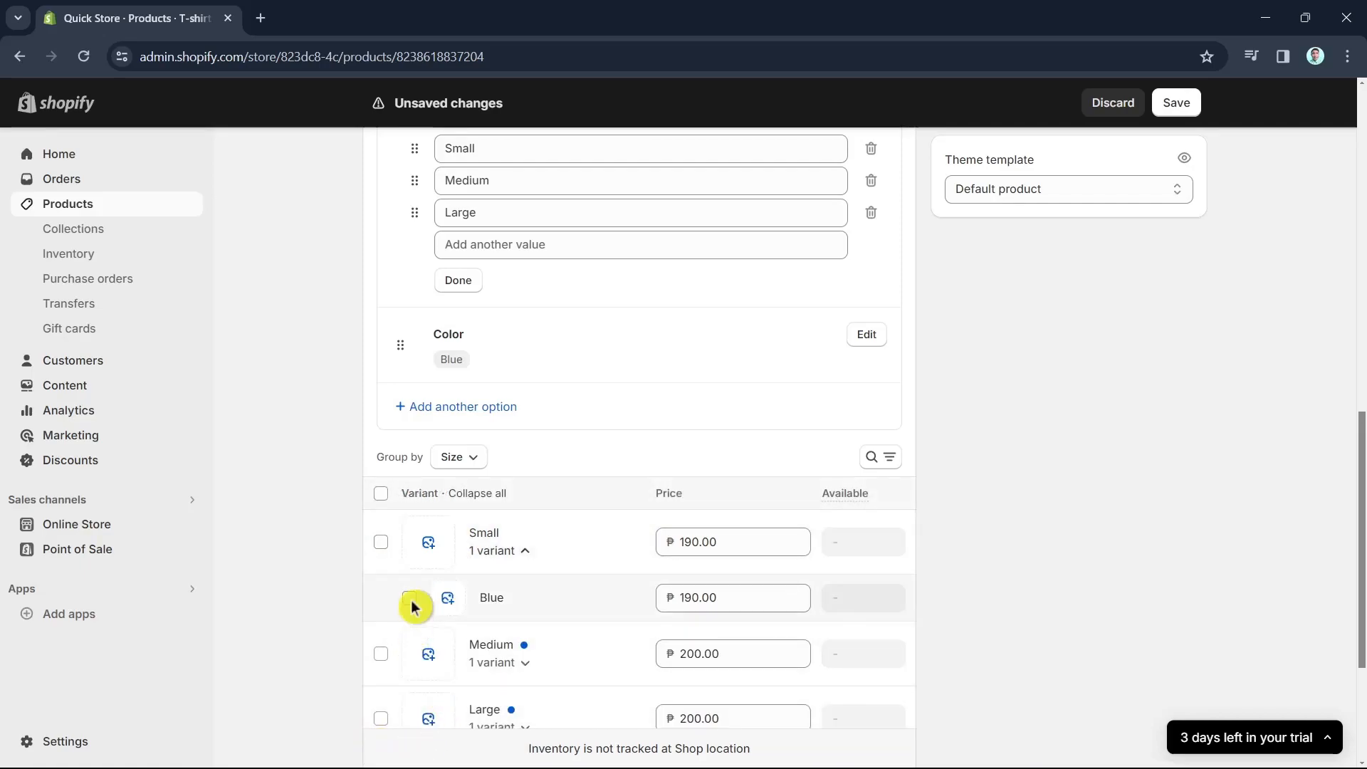
{"action": "left_click", "coordinate": [382, 563]}
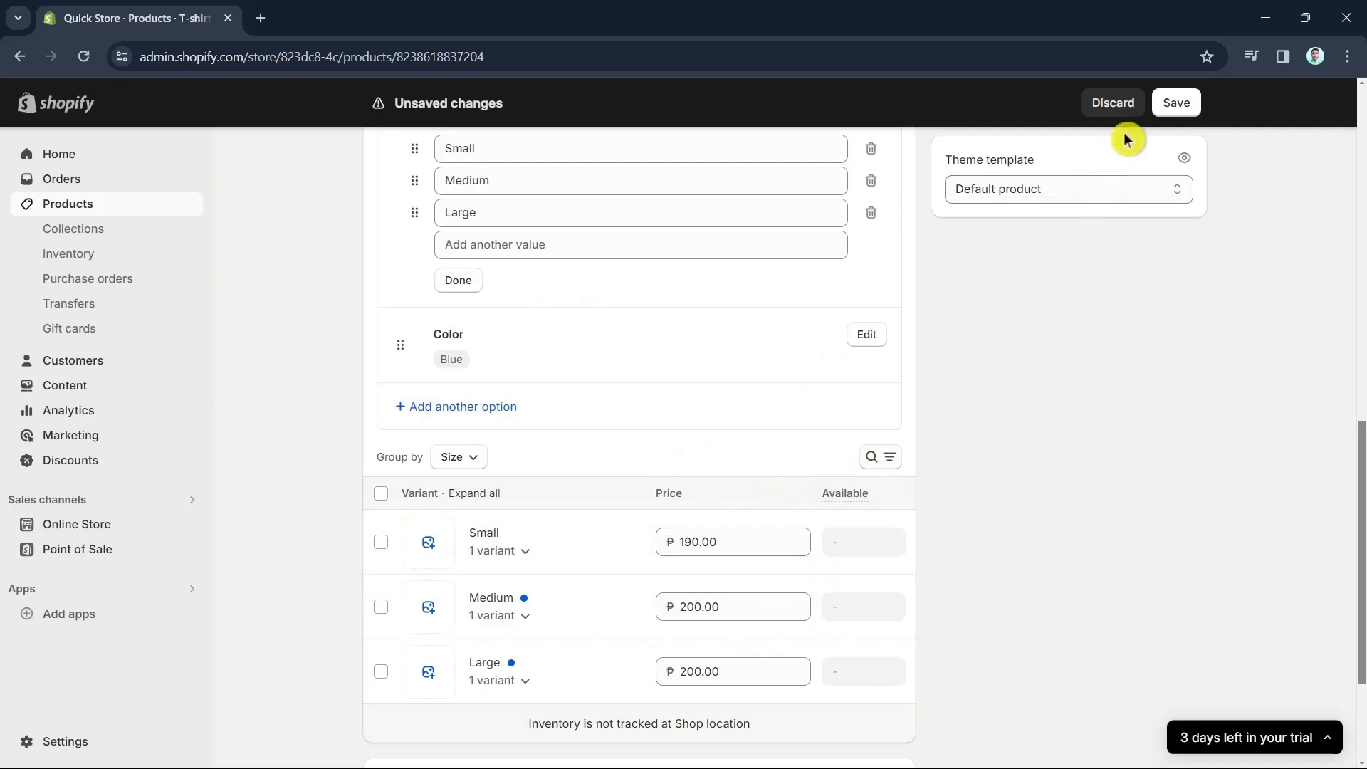
{"action": "left_click", "coordinate": [1175, 109]}
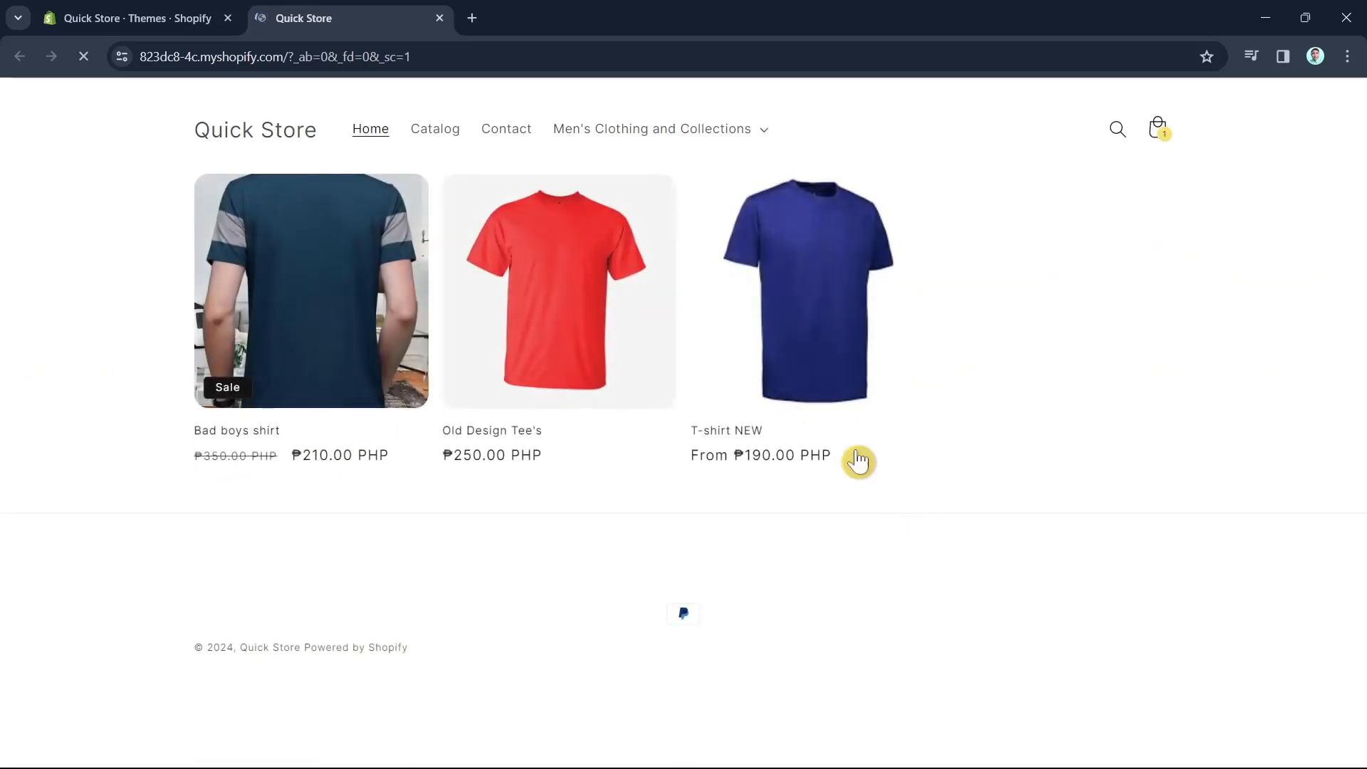
Step: Open T-shirt NEW in the store preview and check its price for the Medium, Large and Small sizes
{"action": "left_click", "coordinate": [797, 354]}
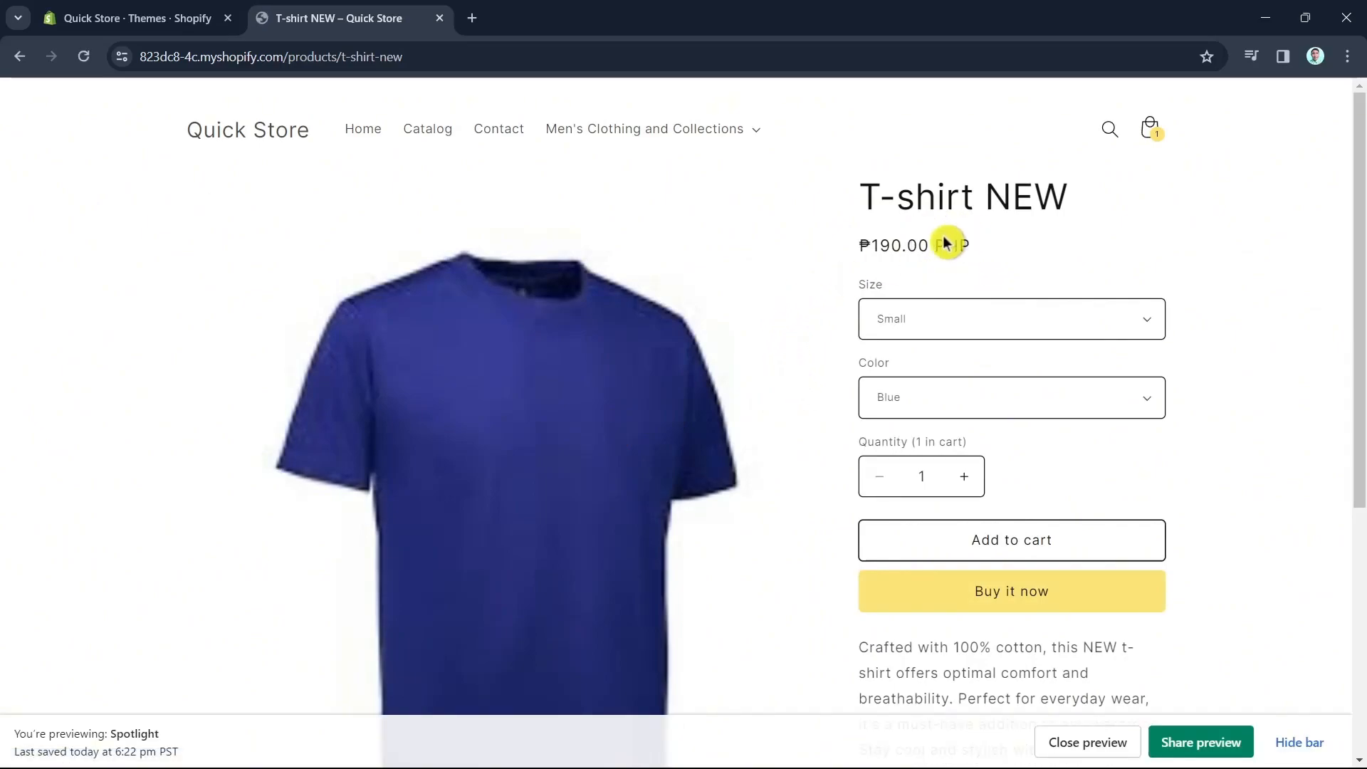
{"action": "left_click", "coordinate": [946, 320]}
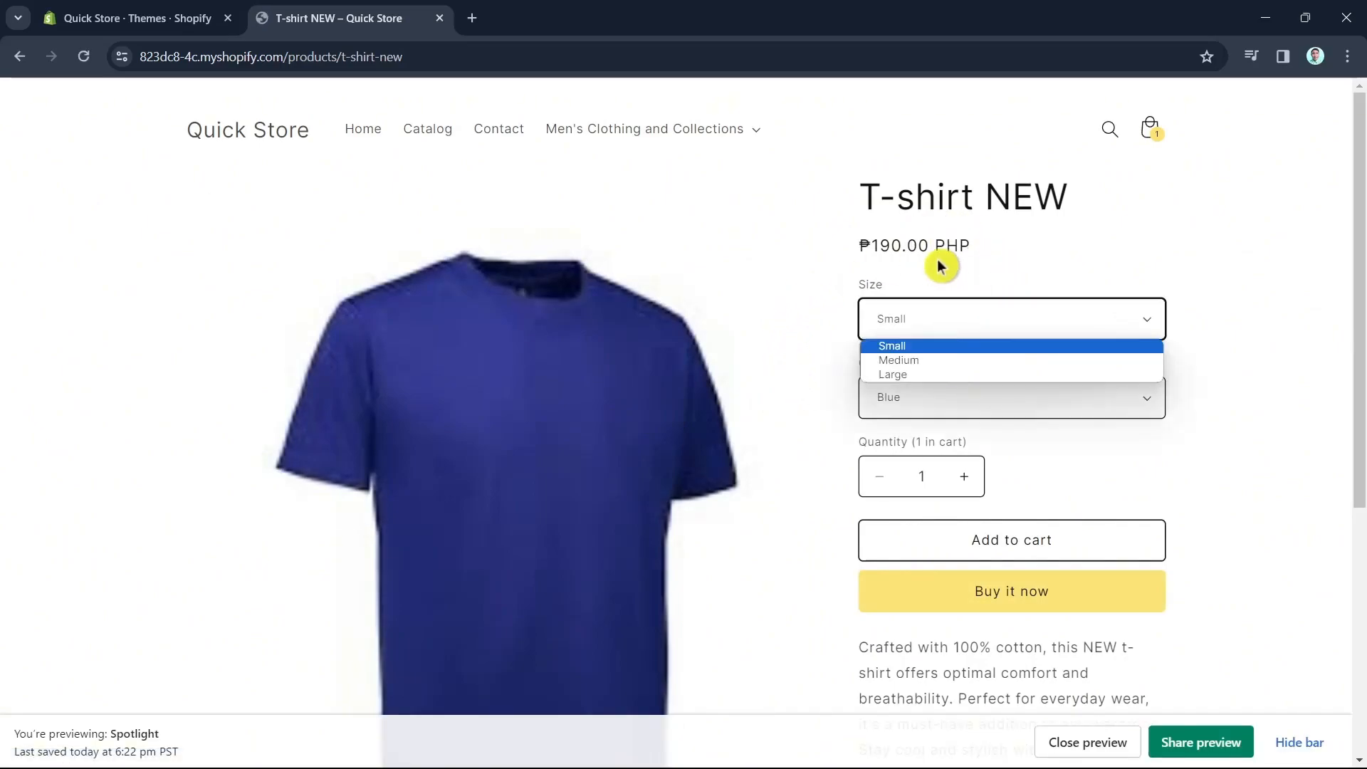
{"action": "left_click", "coordinate": [935, 360]}
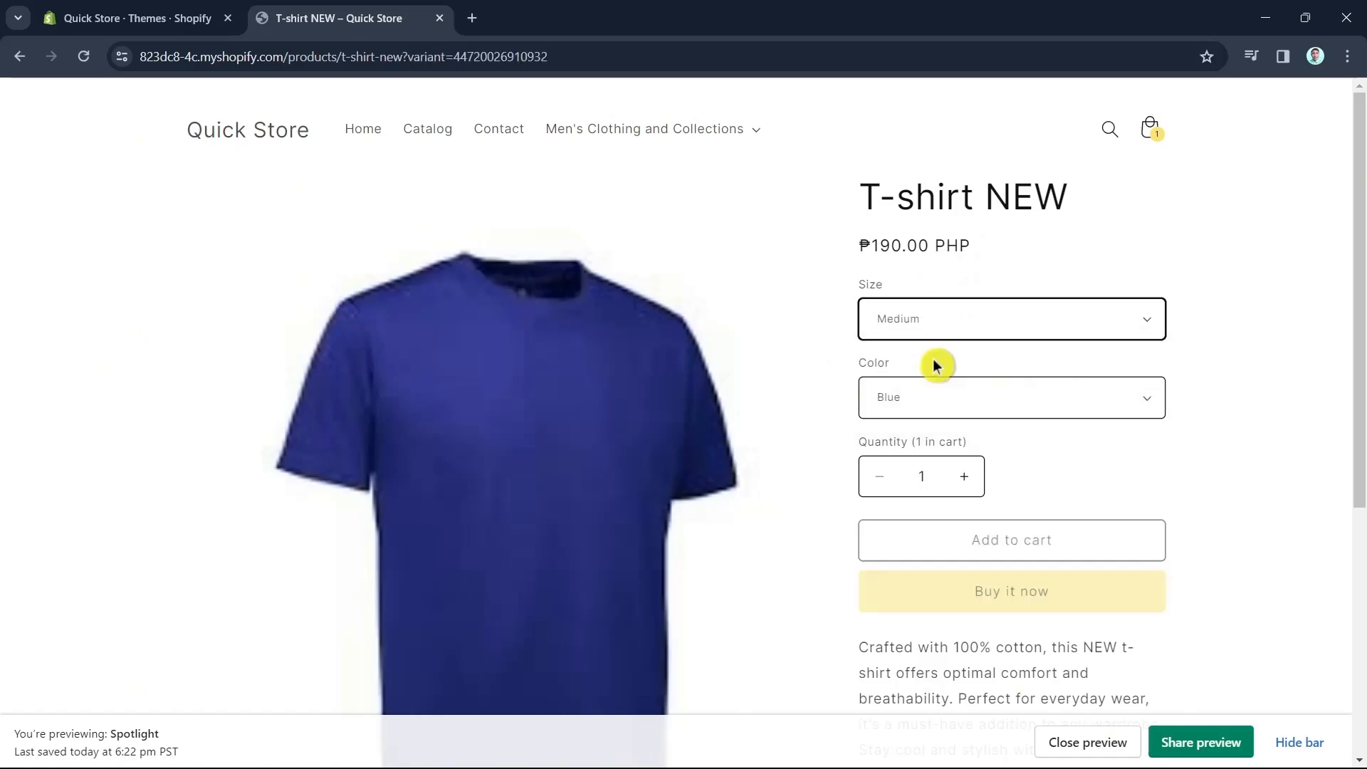
{"action": "left_click", "coordinate": [937, 322]}
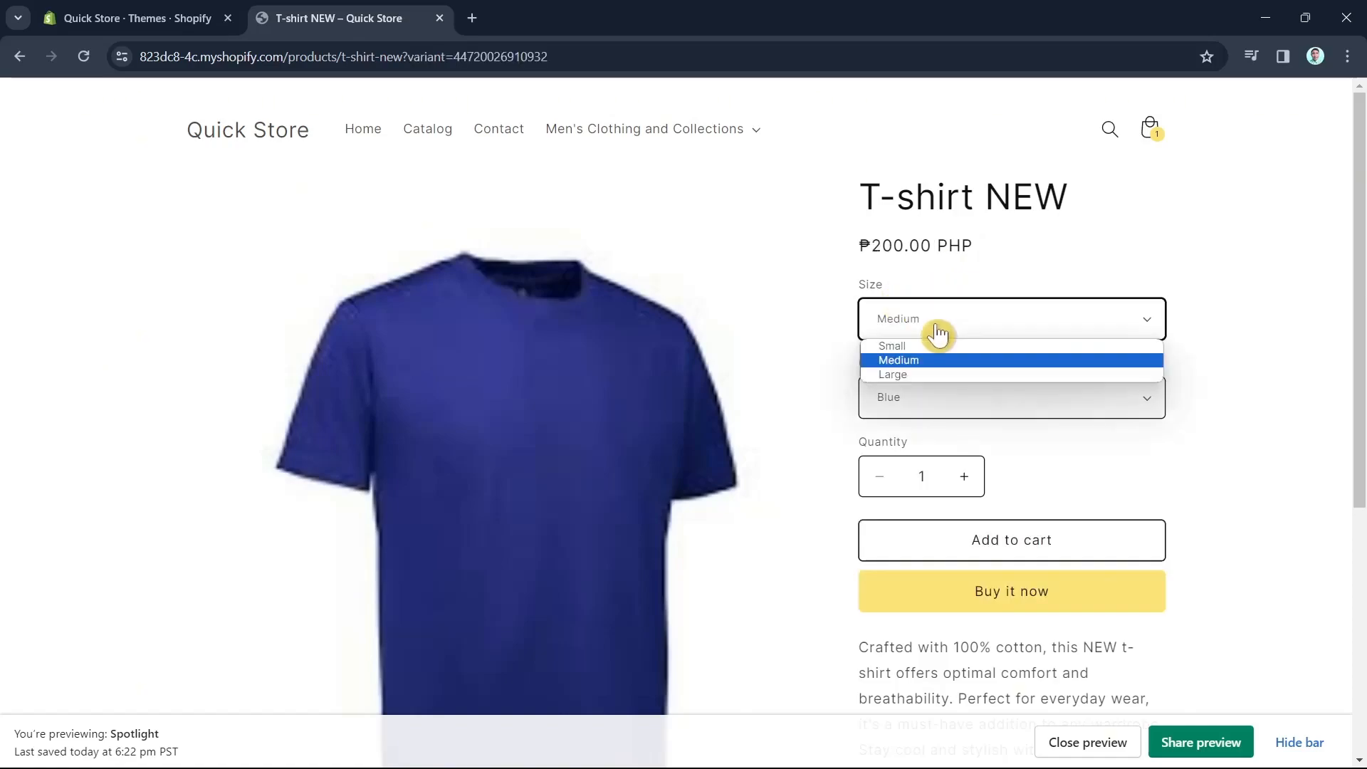
{"action": "left_click", "coordinate": [924, 376]}
{"action": "left_click", "coordinate": [958, 329]}
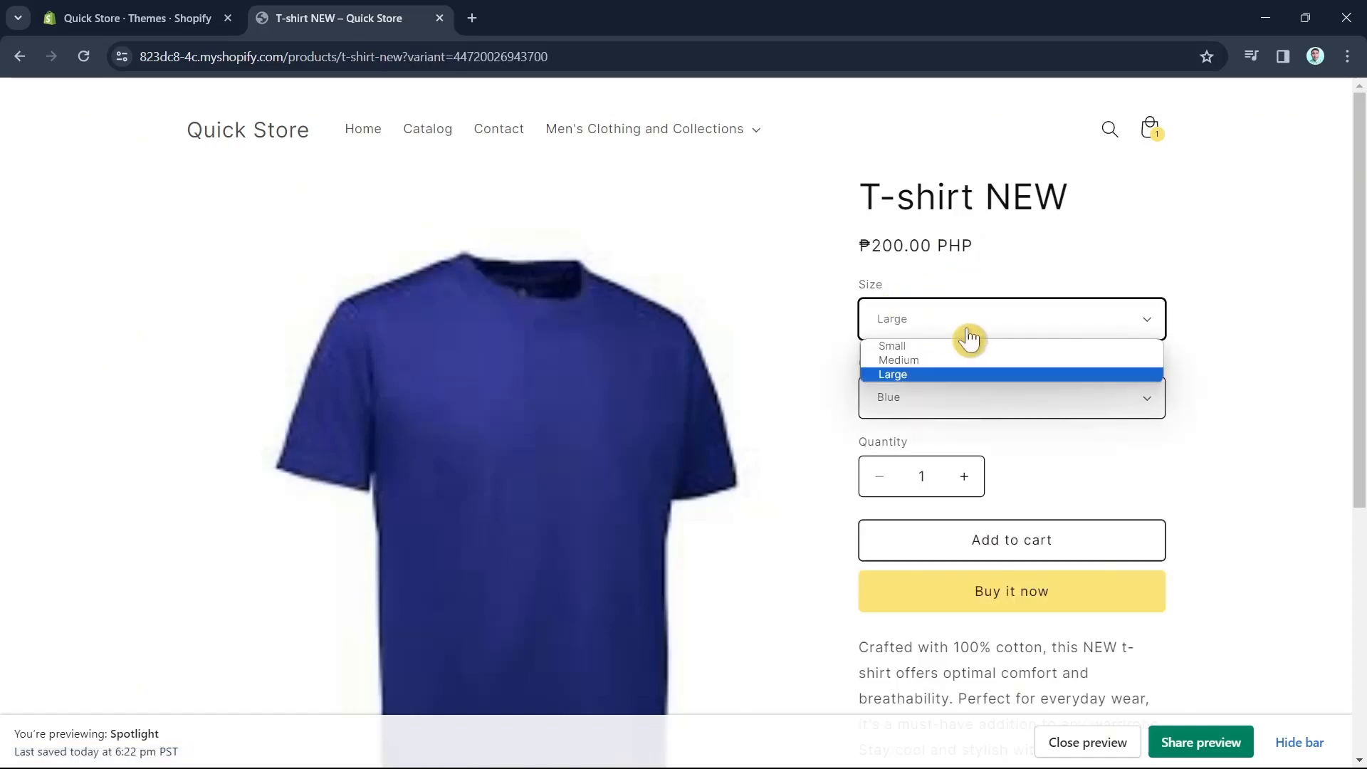
{"action": "left_click", "coordinate": [931, 346]}
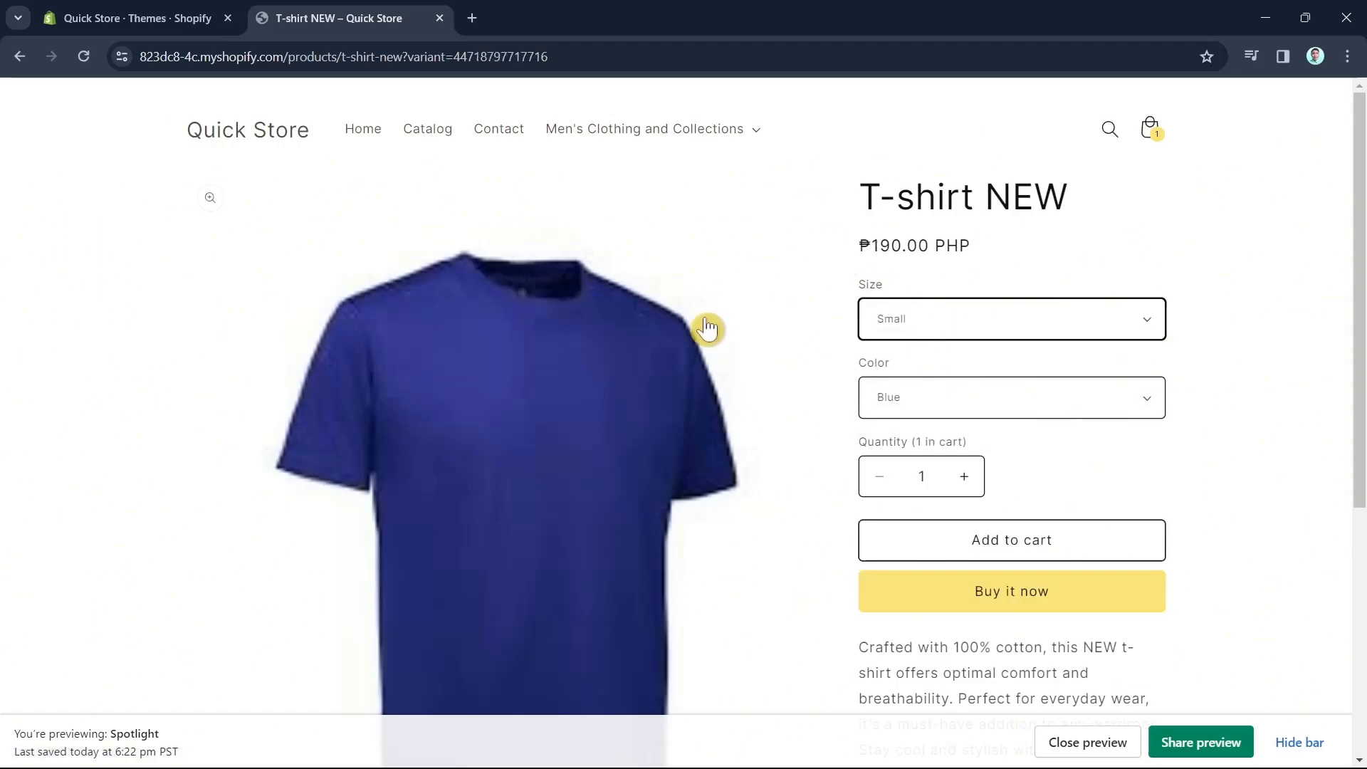
{"action": "scroll", "coordinate": [639, 534], "scroll_direction": "down", "scroll_amount": 4}
{"action": "scroll", "coordinate": [662, 558], "scroll_direction": "up", "scroll_amount": 4}
{"action": "scroll", "coordinate": [627, 570], "scroll_direction": "down", "scroll_amount": 4}
{"action": "scroll", "coordinate": [666, 561], "scroll_direction": "up", "scroll_amount": 3}
{"action": "scroll", "coordinate": [666, 561], "scroll_direction": "up", "scroll_amount": 1}
Step: Return to the Shopify admin and reopen T-shirt NEW from the product list
{"action": "key", "text": "ctrl+shift+Tab"}
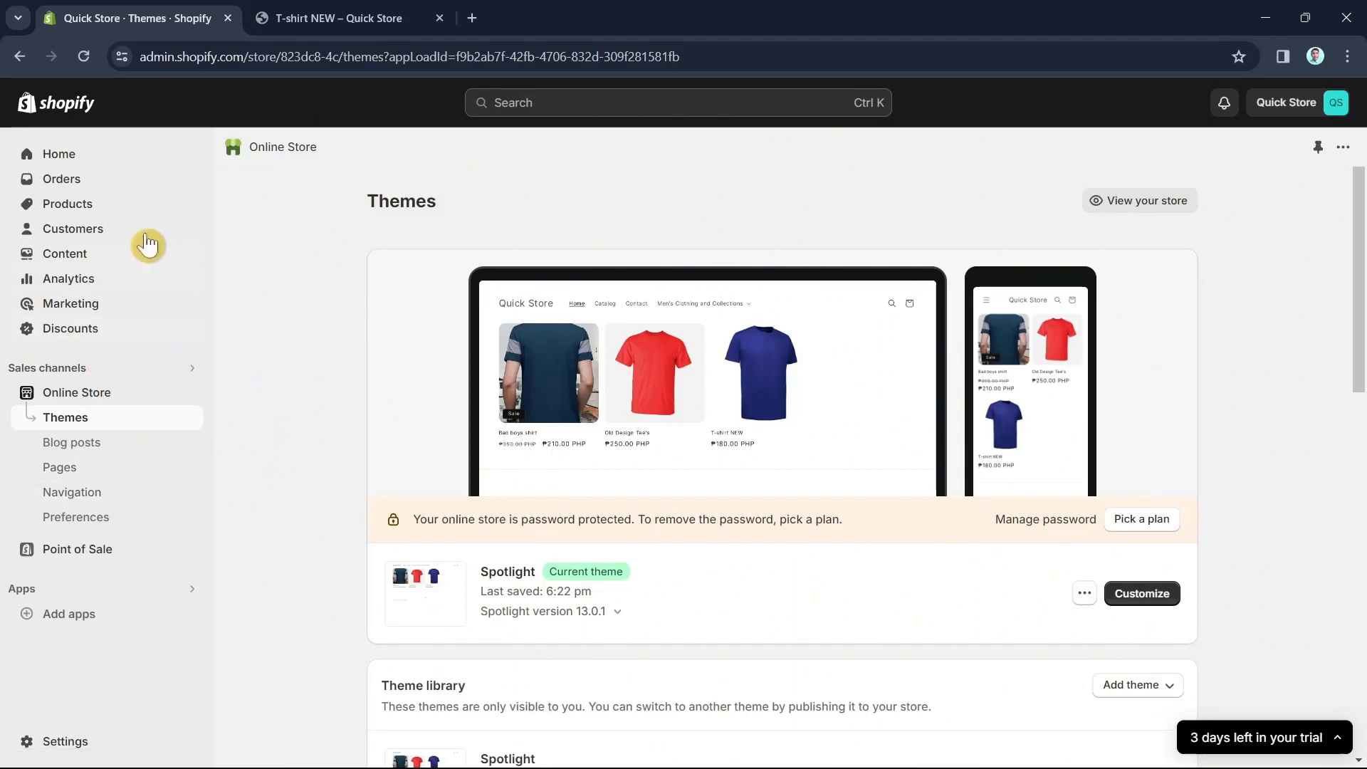
{"action": "left_click", "coordinate": [91, 208]}
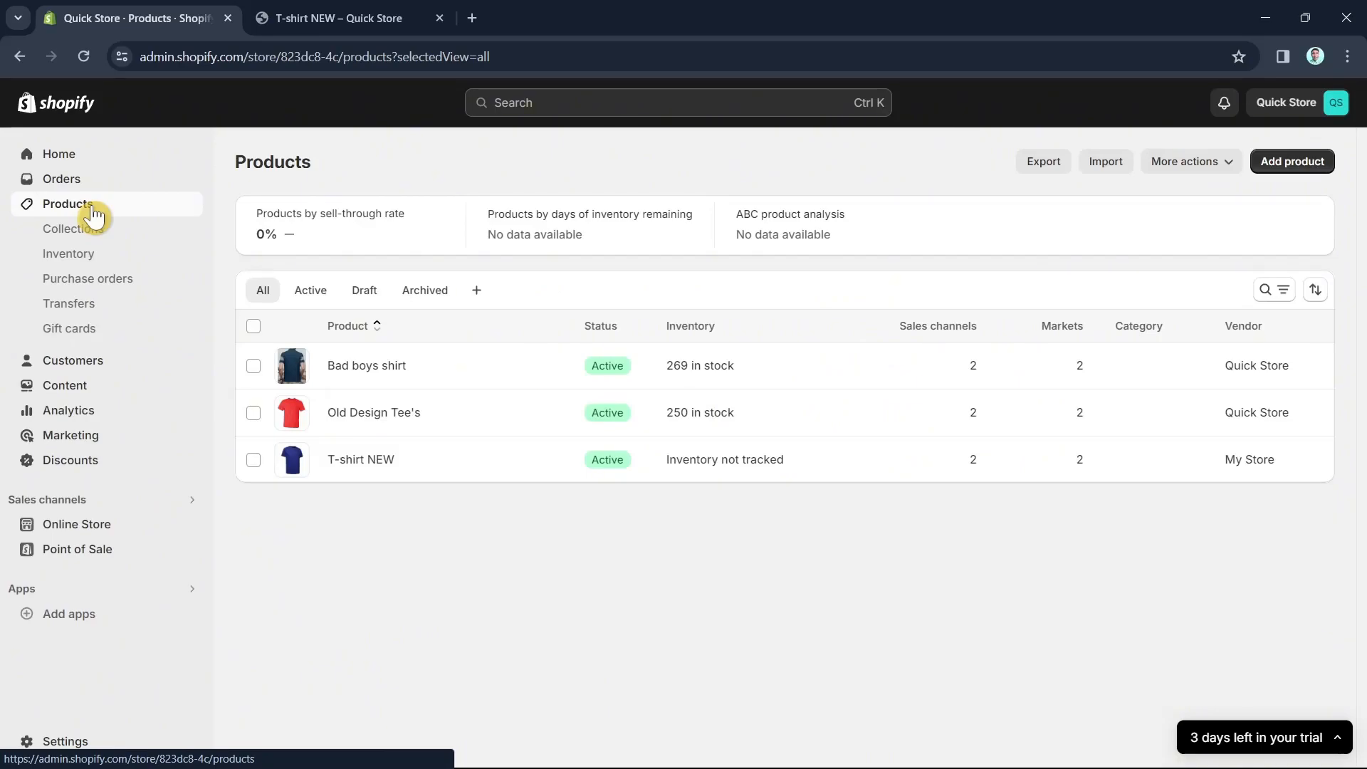
{"action": "left_click", "coordinate": [381, 460]}
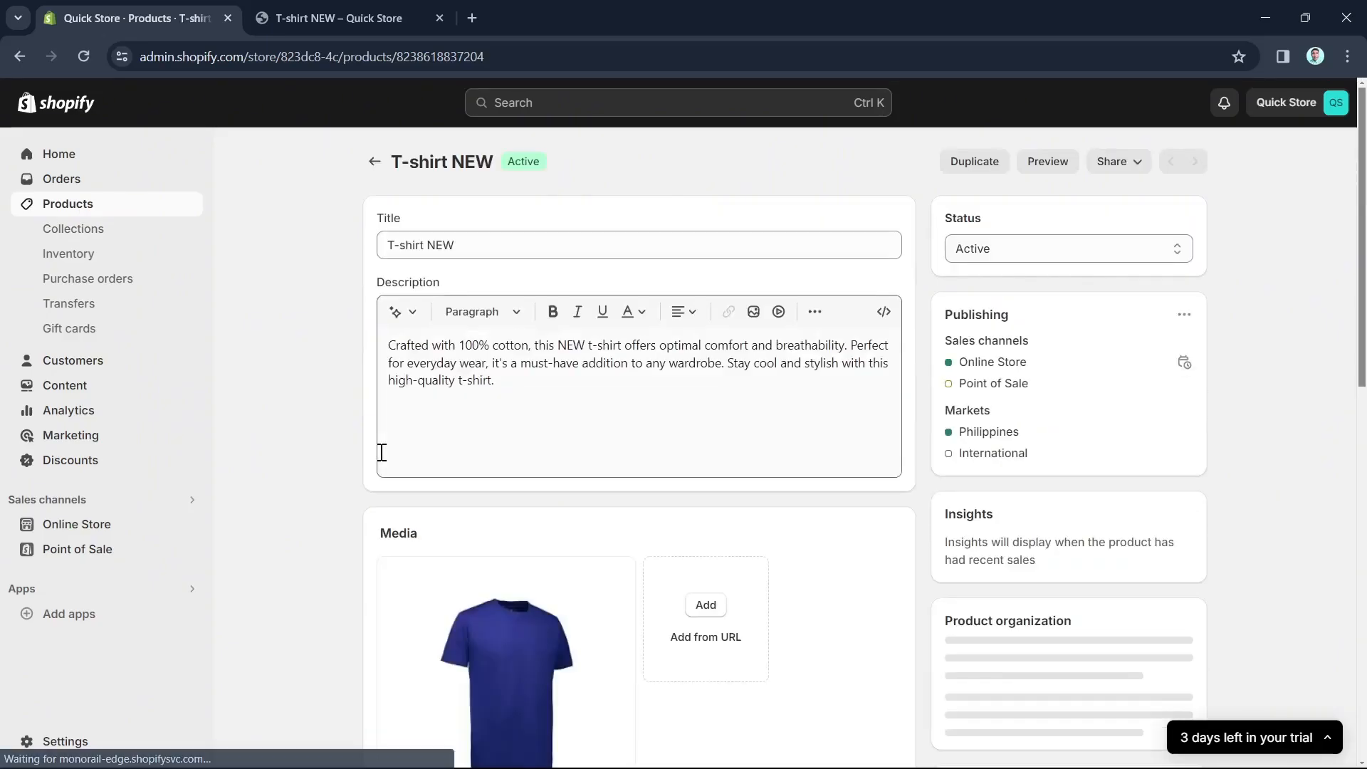
Step: Add Yellow and Red as values of T-shirt NEW's Color option and finish editing the option
{"action": "scroll", "coordinate": [741, 576], "scroll_direction": "down", "scroll_amount": 10}
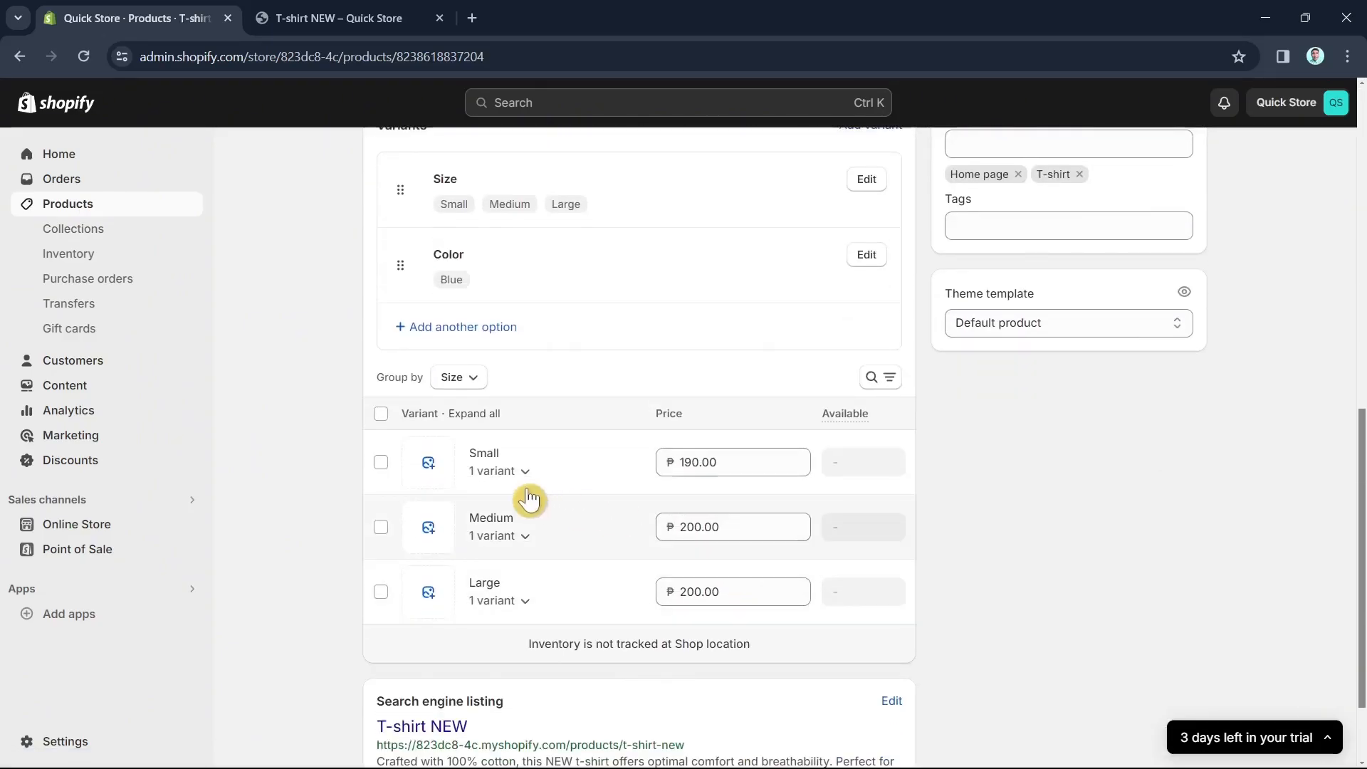
{"action": "scroll", "coordinate": [482, 427], "scroll_direction": "up", "scroll_amount": 2}
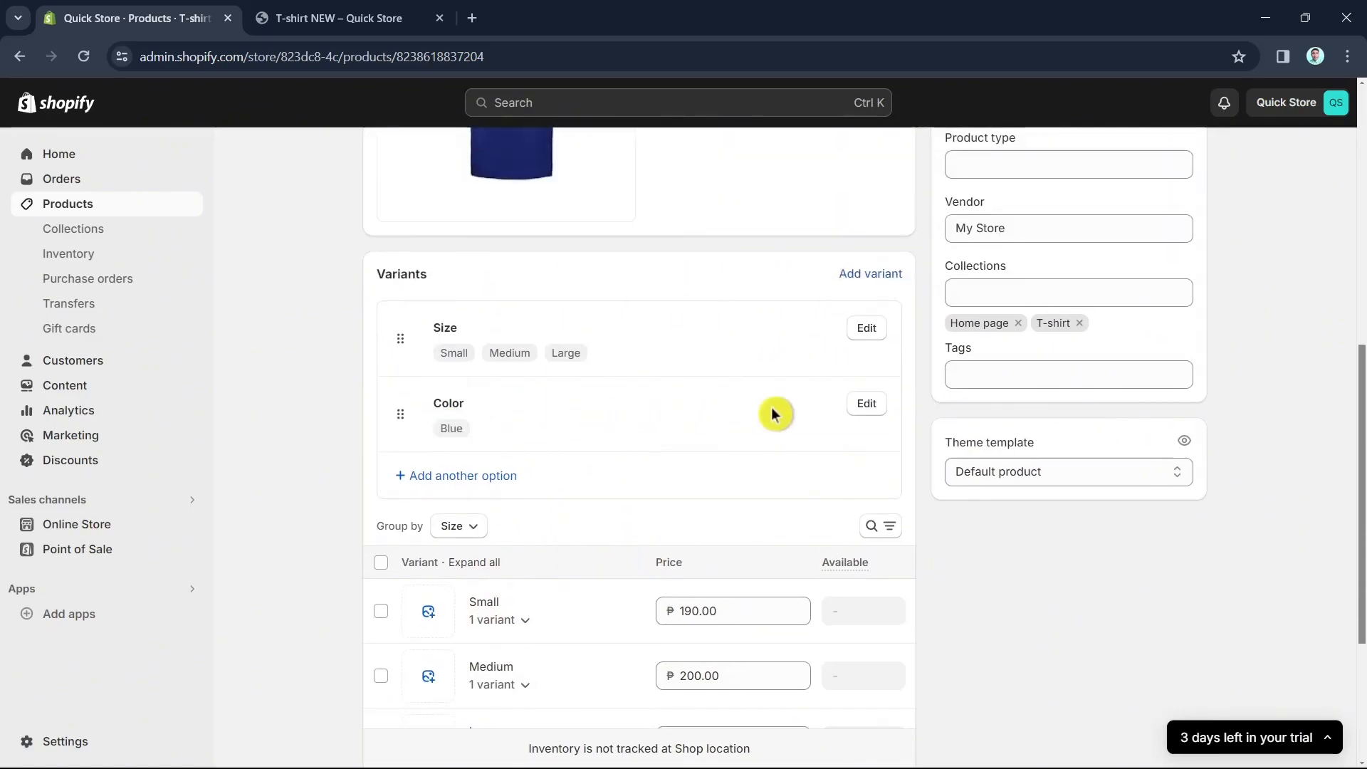
{"action": "left_click", "coordinate": [866, 404]}
{"action": "left_click", "coordinate": [490, 545]}
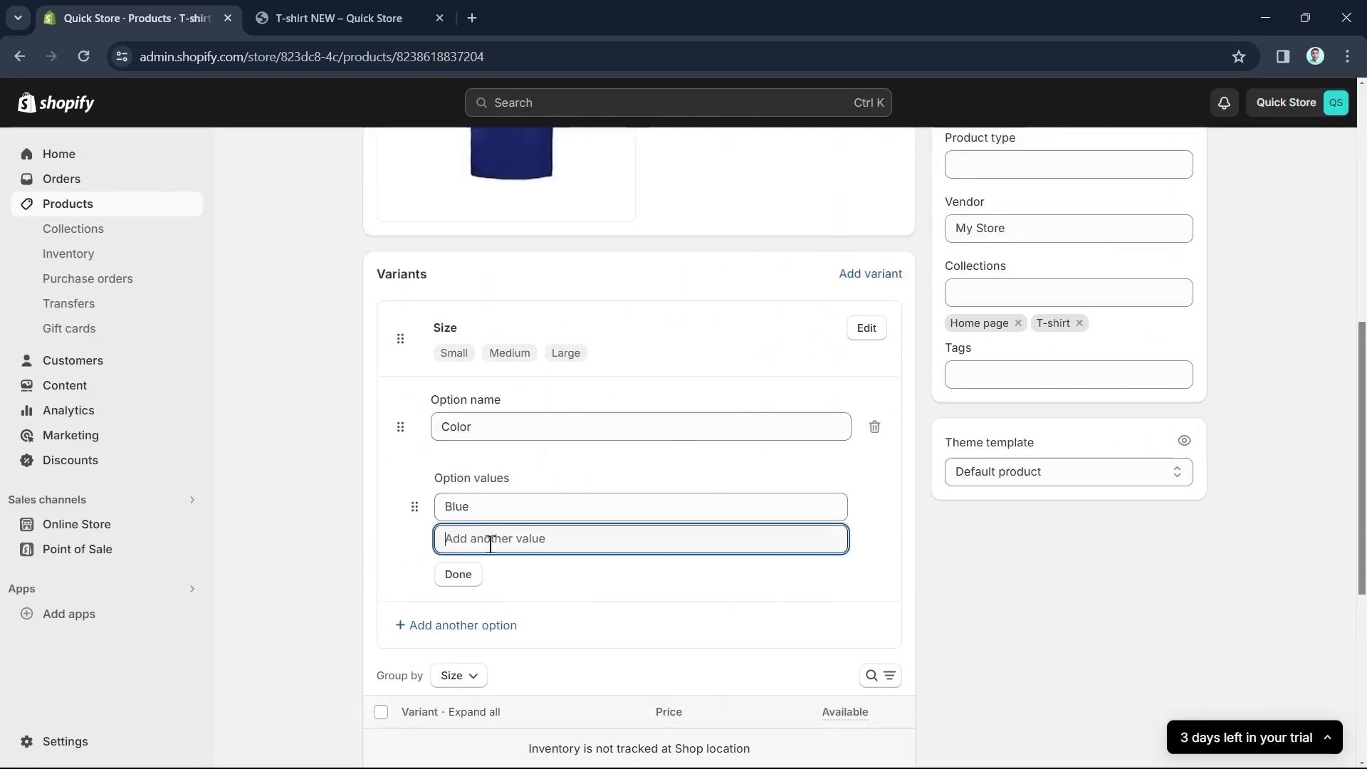
{"action": "type", "text": "Yellow"}
{"action": "left_click", "coordinate": [491, 578]}
{"action": "type", "text": "R"}
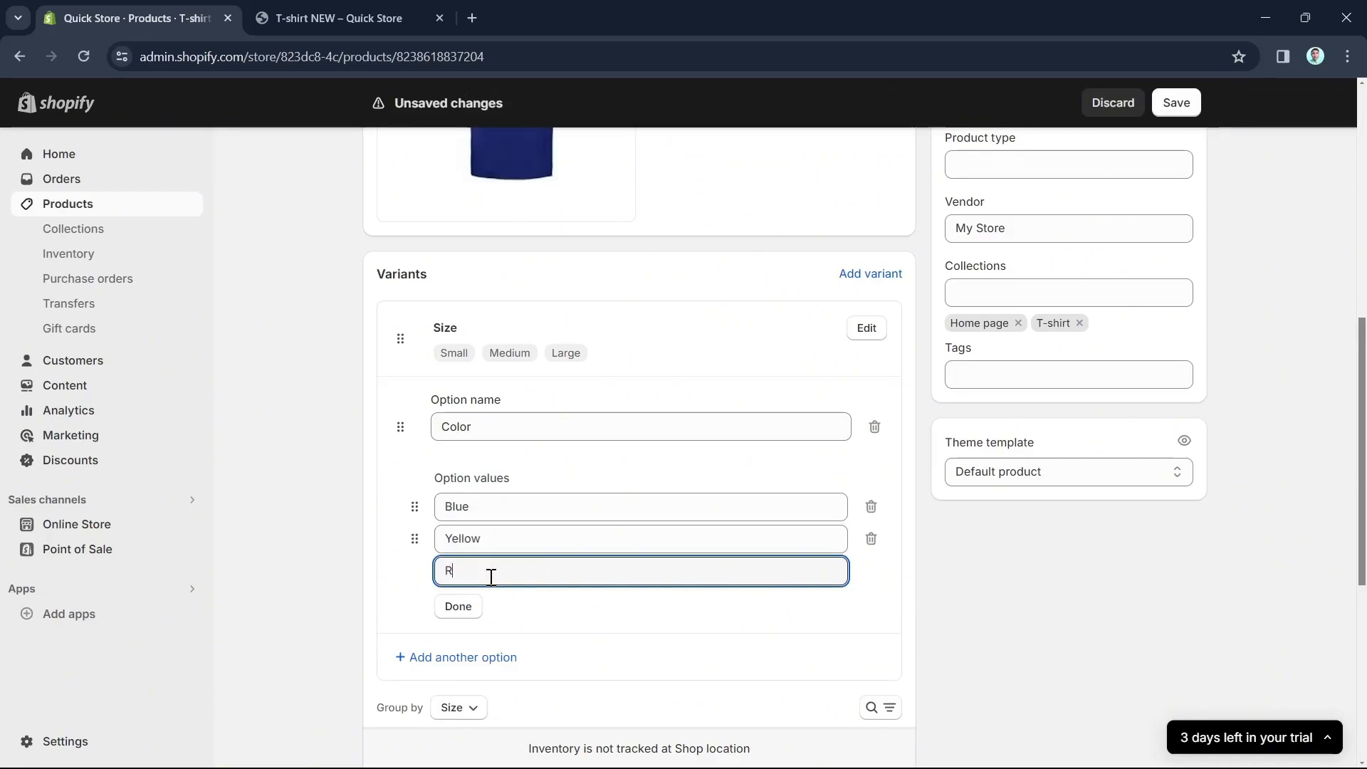
{"action": "type", "text": "ed"}
{"action": "left_click", "coordinate": [470, 641]}
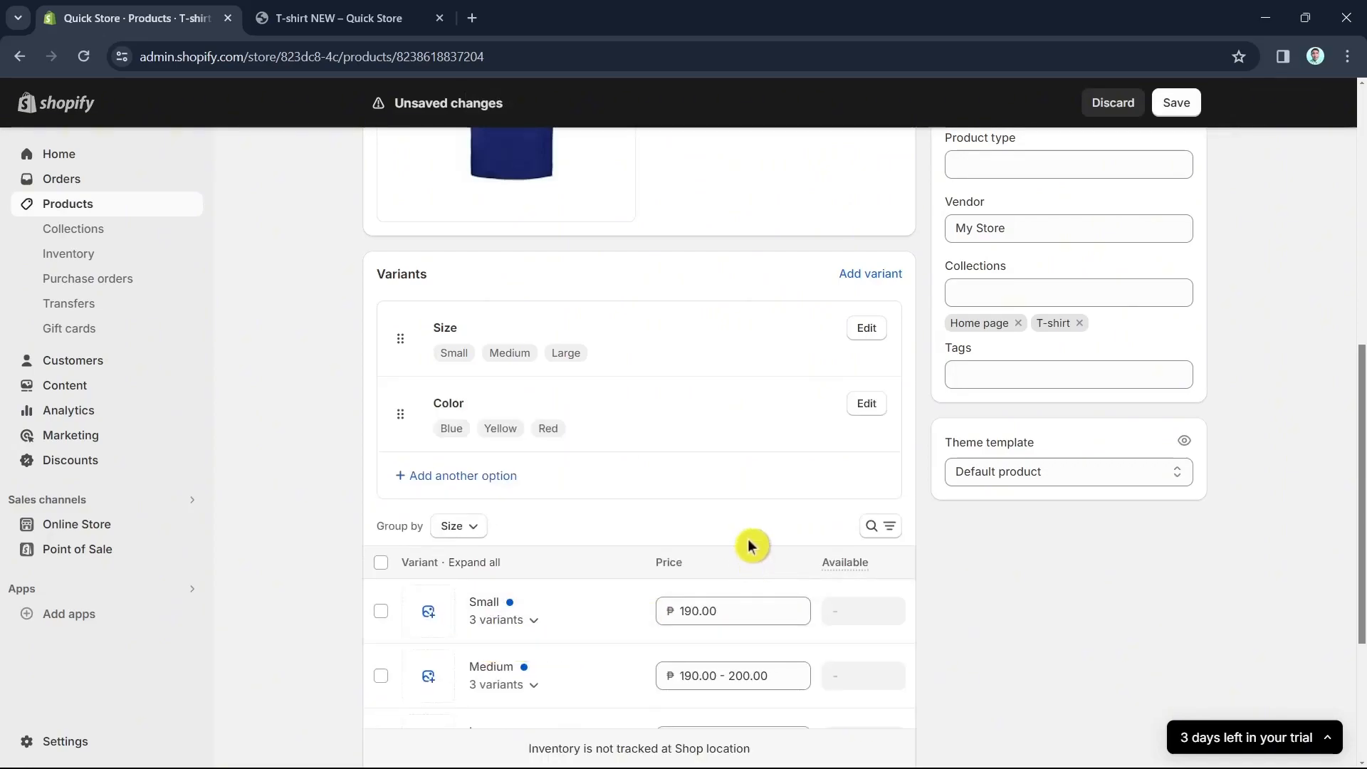
Step: Expand the Small size group, set its price to 180 for all its colors, and save the product
{"action": "scroll", "coordinate": [709, 504], "scroll_direction": "down", "scroll_amount": 2}
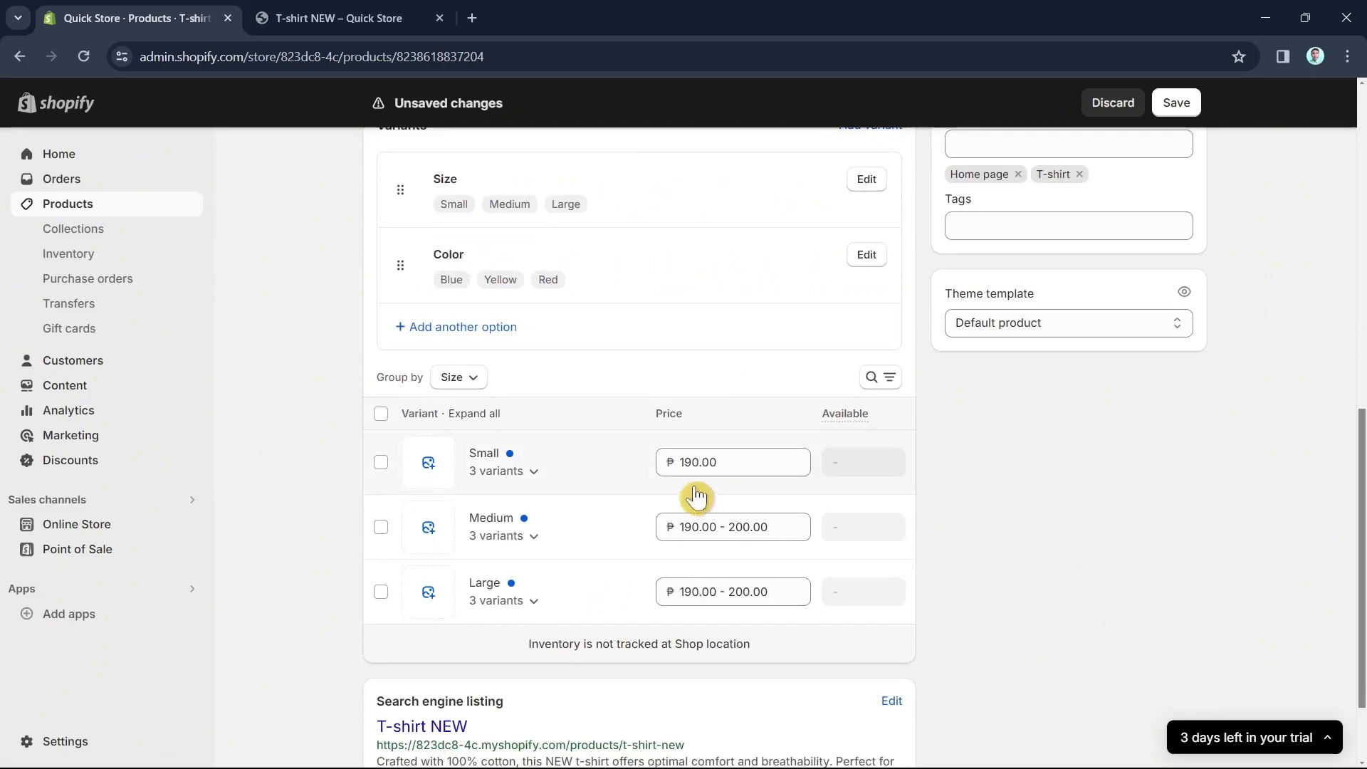
{"action": "left_click", "coordinate": [534, 473]}
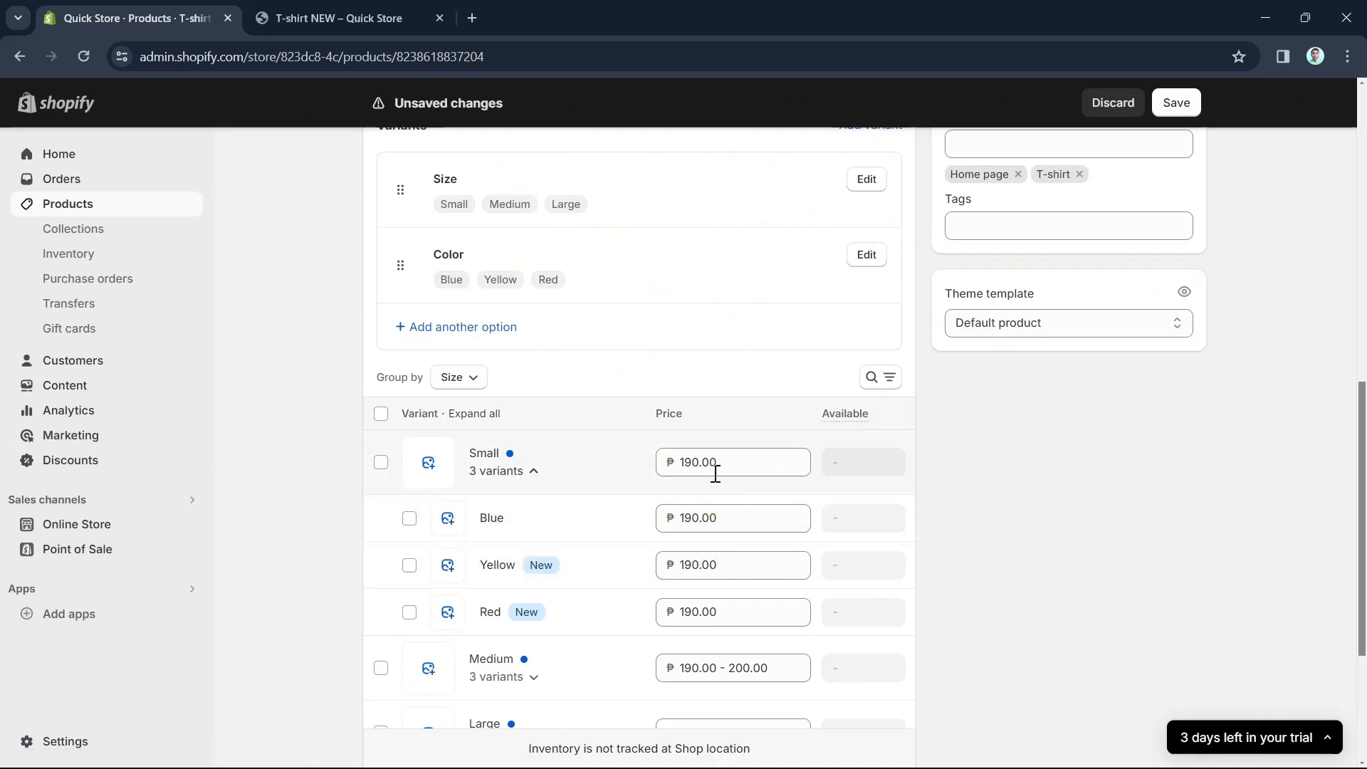
{"action": "left_click", "coordinate": [696, 462]}
{"action": "type", "text": "180"}
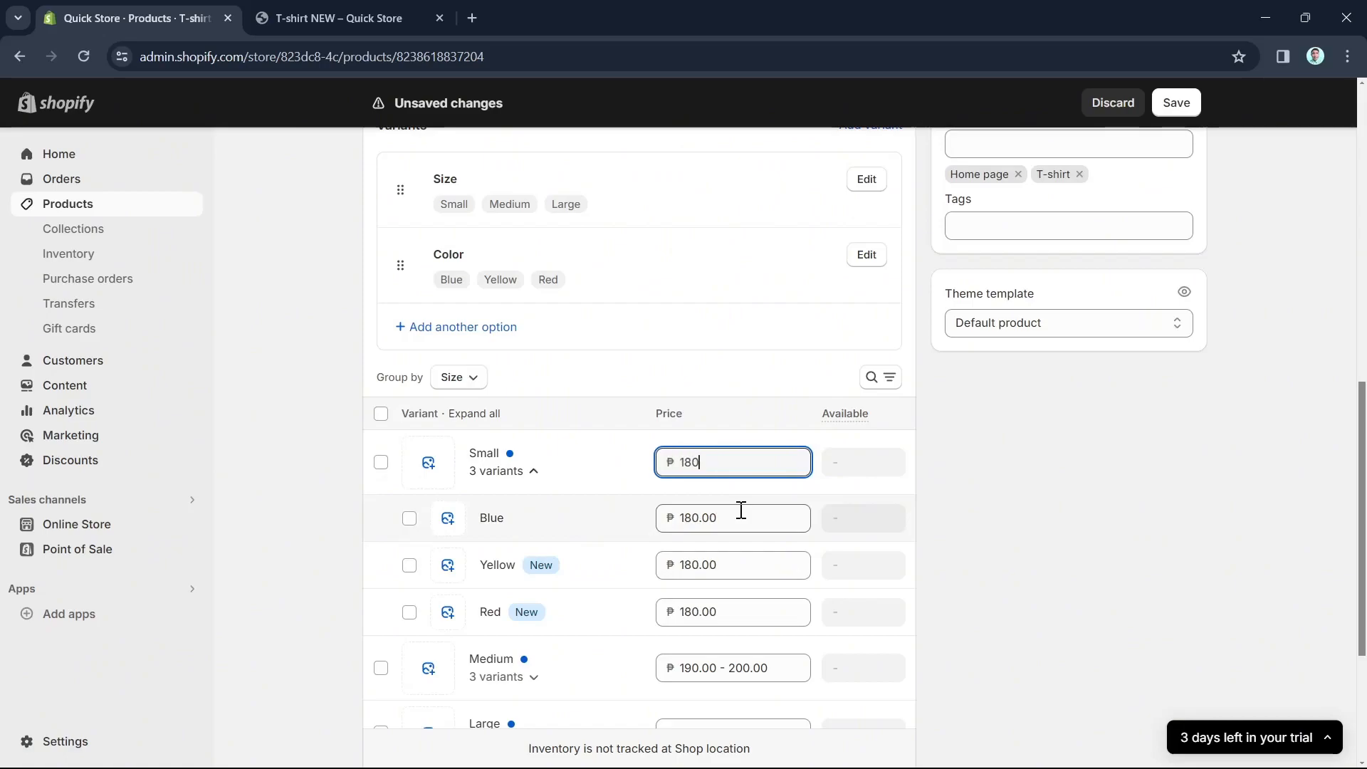
{"action": "key", "text": "Return"}
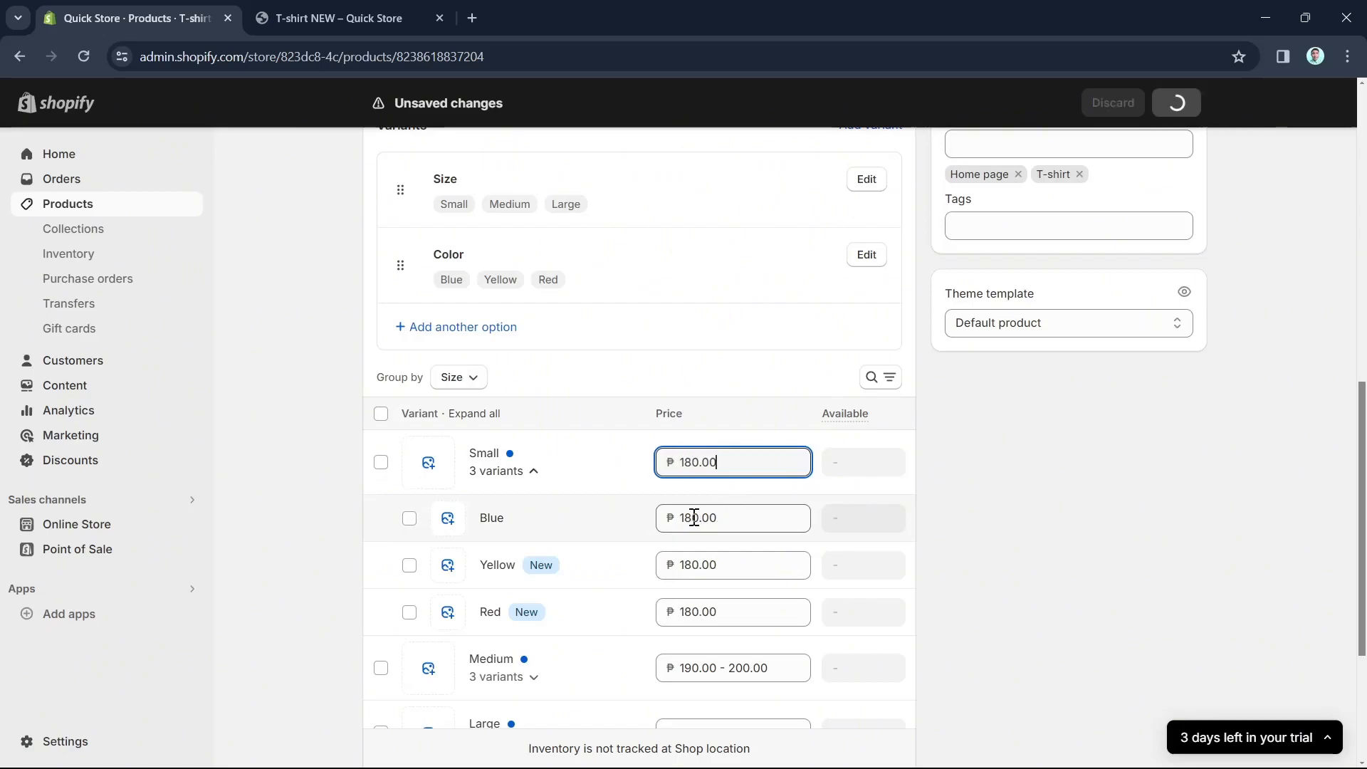
{"action": "left_click", "coordinate": [694, 518]}
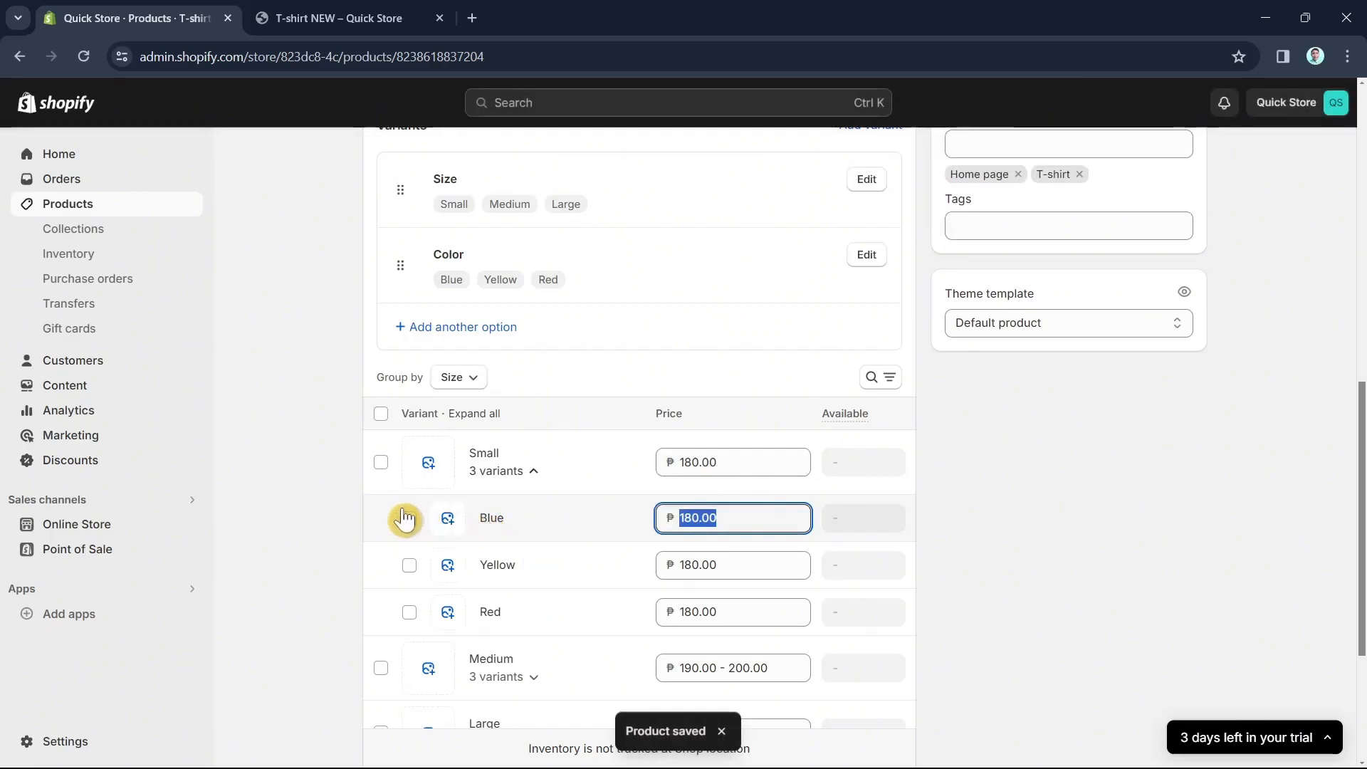
{"action": "left_click", "coordinate": [381, 463]}
{"action": "left_click", "coordinate": [531, 472]}
{"action": "left_click", "coordinate": [531, 472]}
{"action": "left_click", "coordinate": [382, 467]}
{"action": "left_click", "coordinate": [382, 466]}
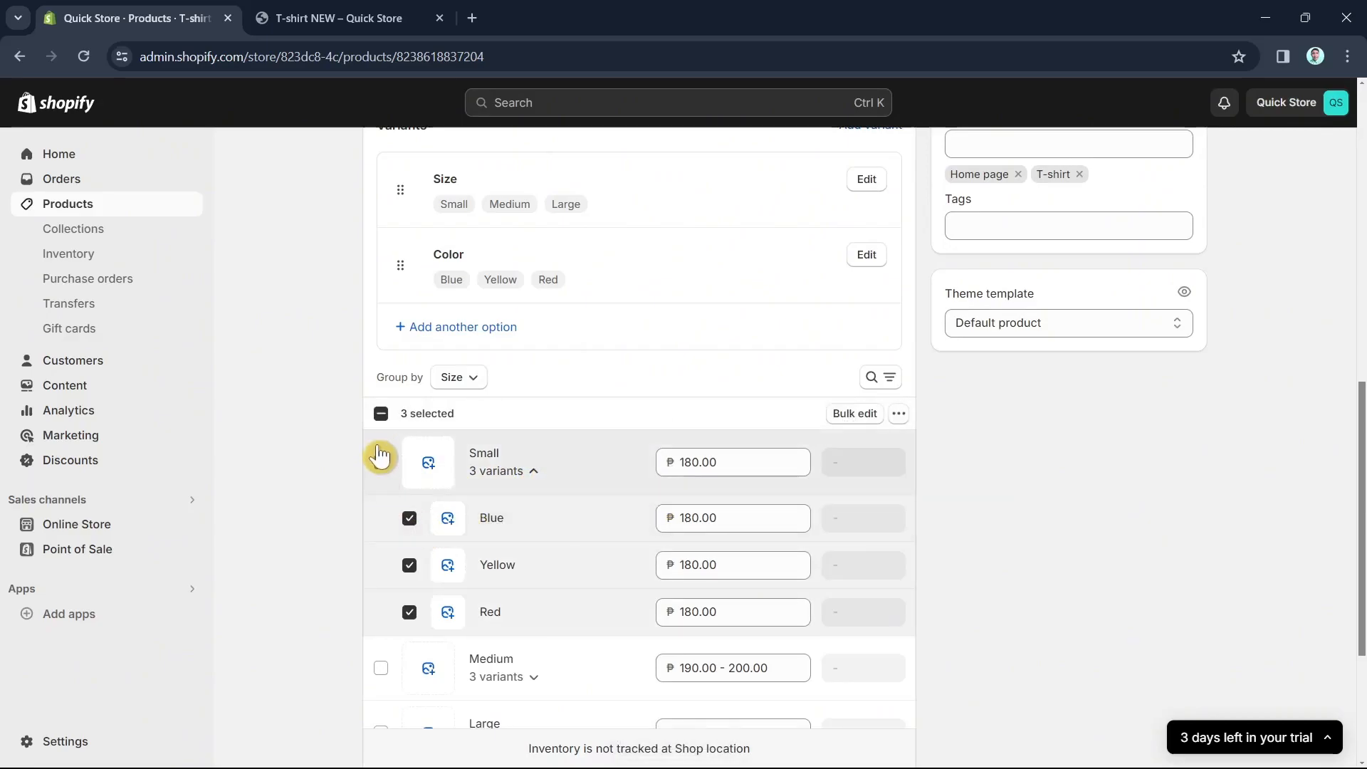
{"action": "left_click", "coordinate": [383, 473]}
{"action": "left_click", "coordinate": [383, 466]}
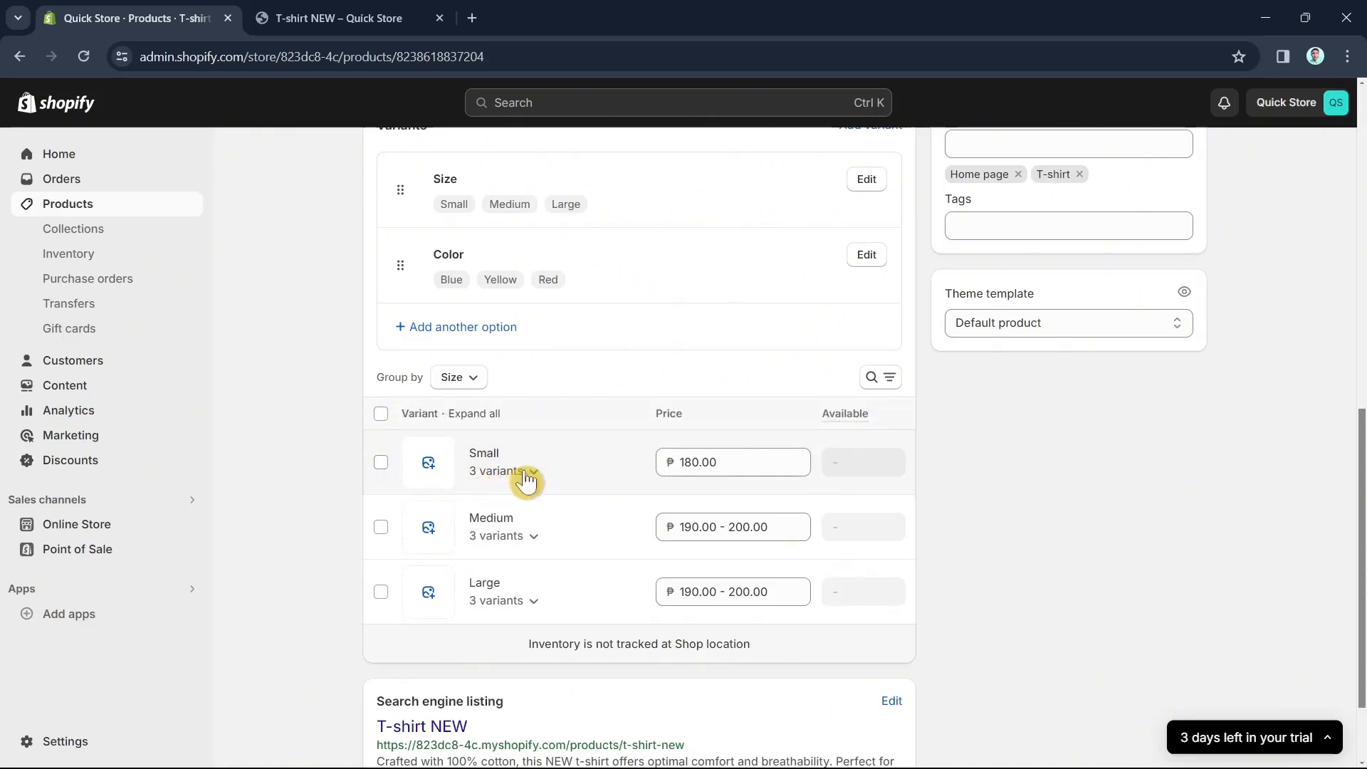
Step: Expand the Small size group, set its Blue variant's price to 200, and save the product
{"action": "left_click", "coordinate": [525, 474]}
{"action": "left_click", "coordinate": [410, 519]}
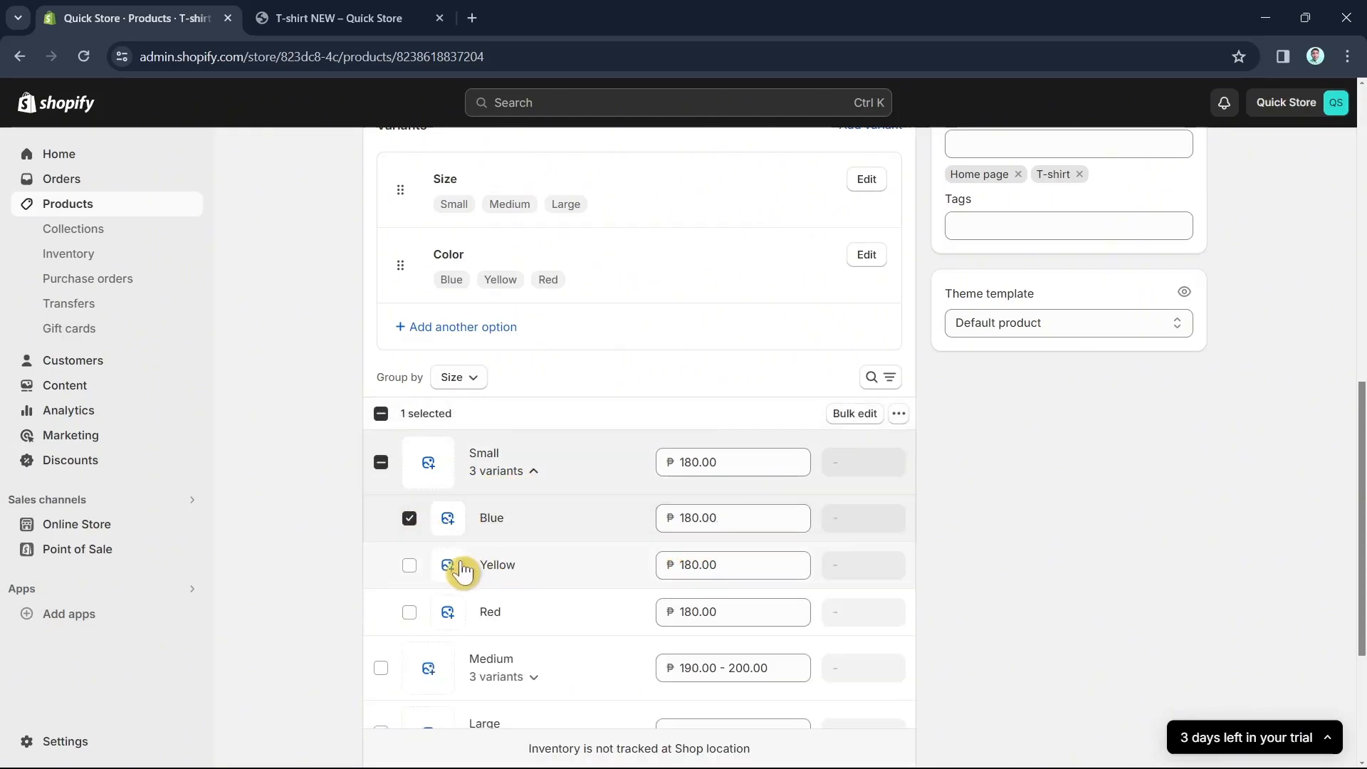
{"action": "left_click", "coordinate": [410, 565]}
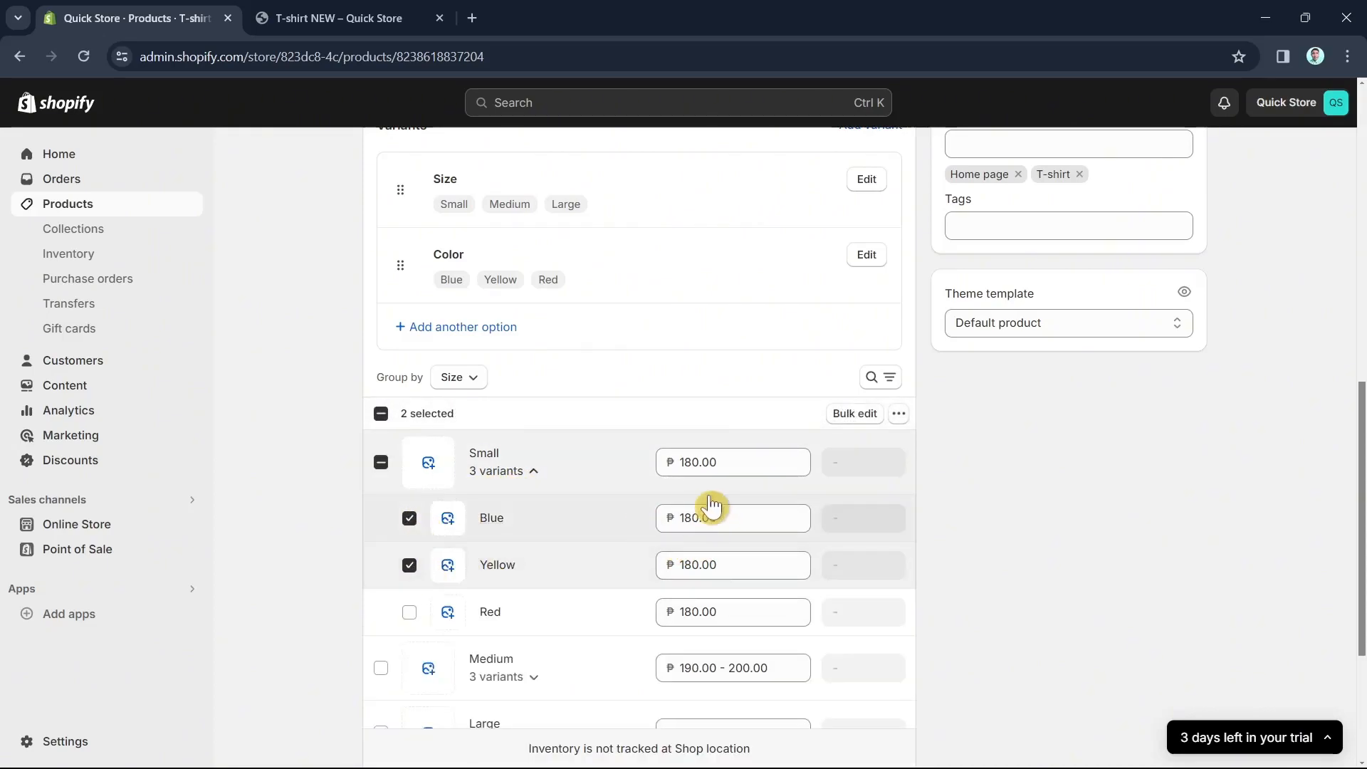
{"action": "left_click", "coordinate": [723, 528]}
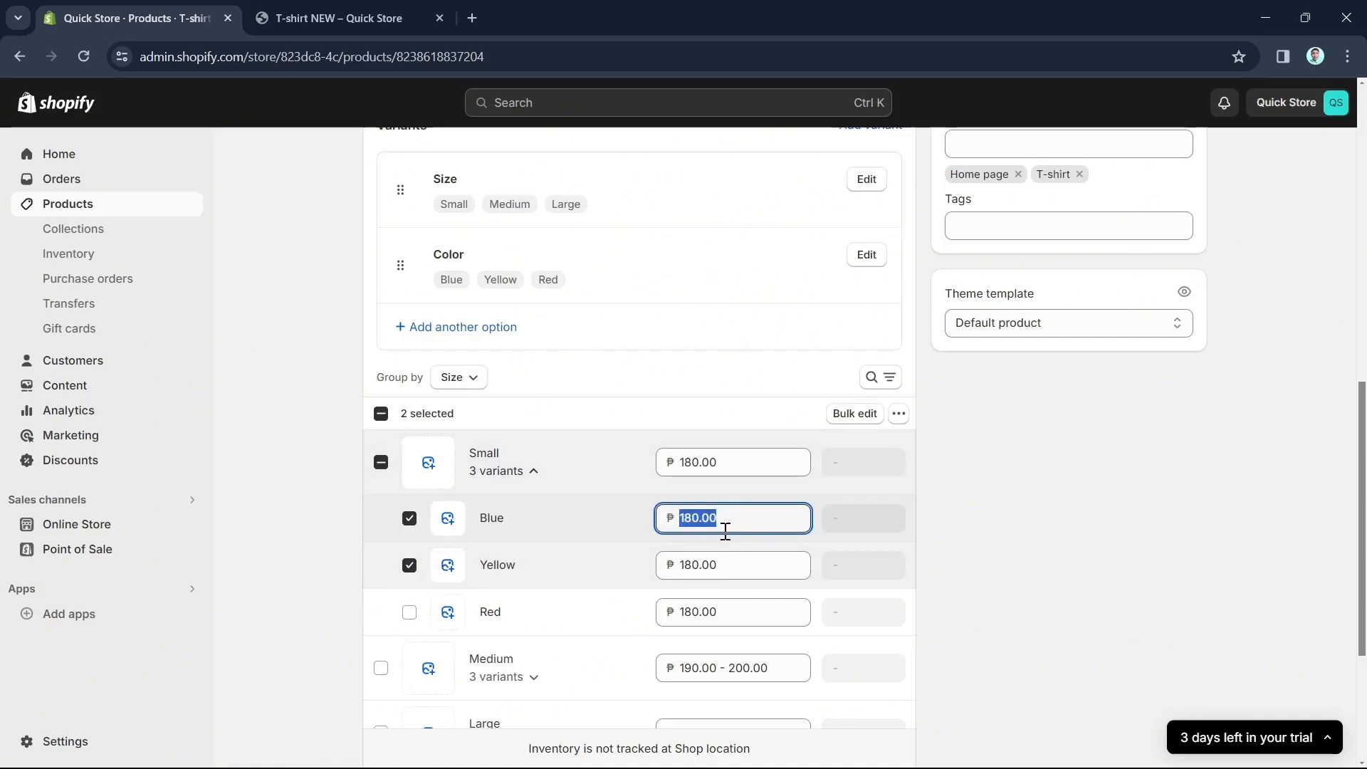
{"action": "type", "text": "200"}
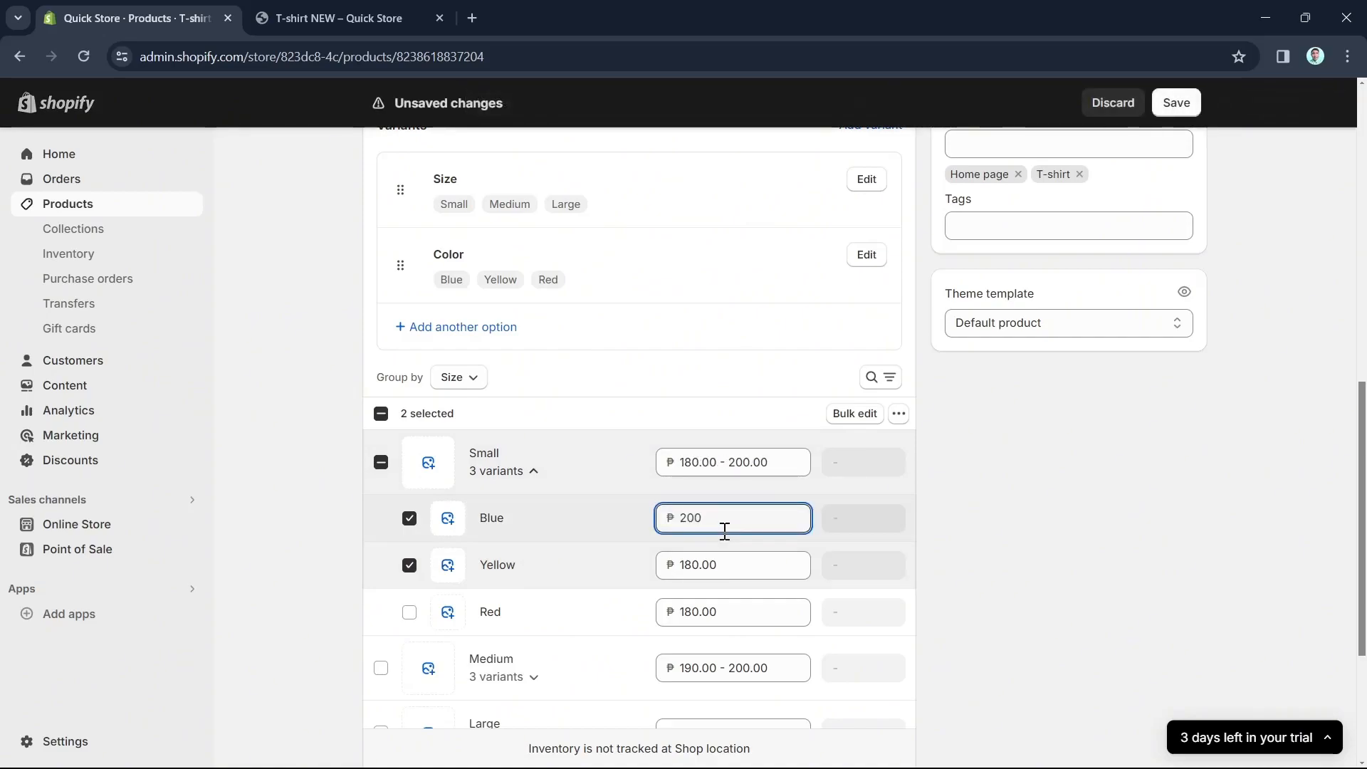
{"action": "key", "text": "Return"}
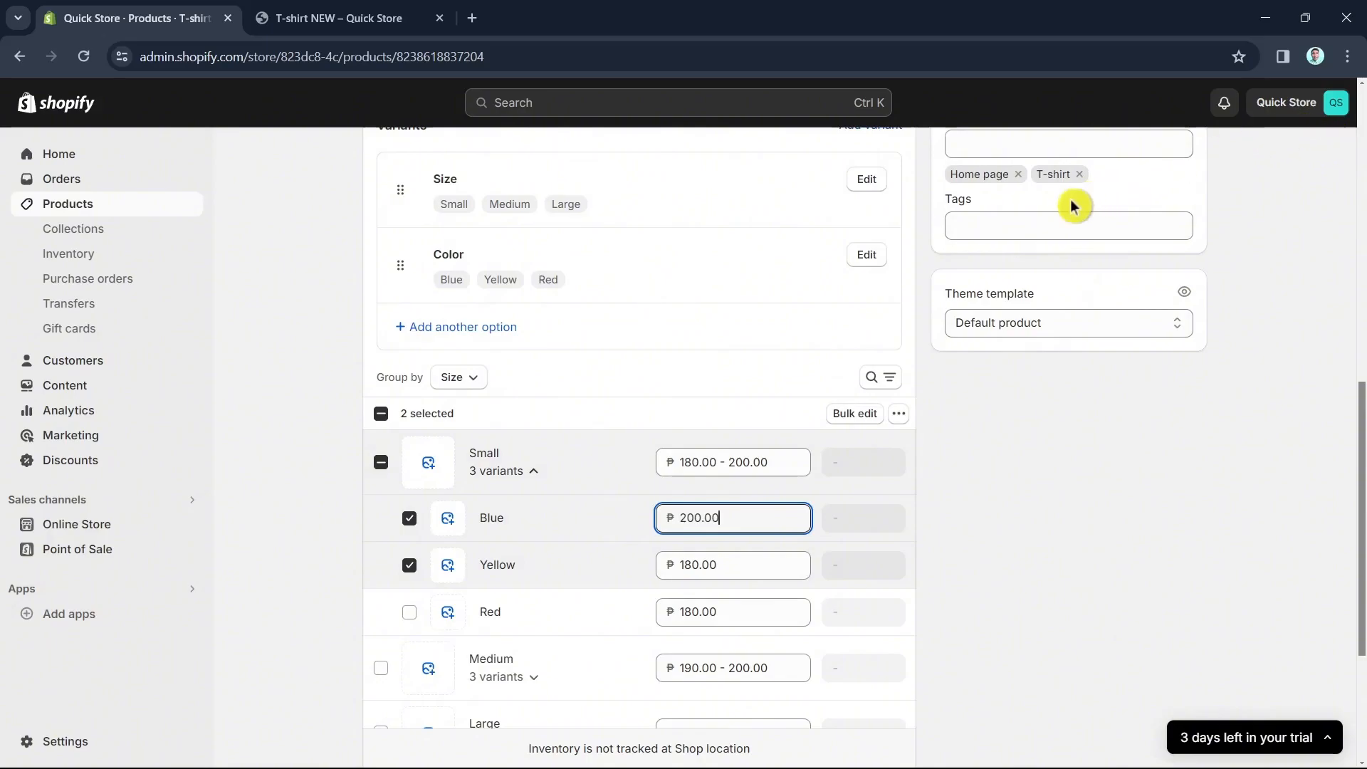
{"action": "scroll", "coordinate": [826, 551], "scroll_direction": "up", "scroll_amount": 10}
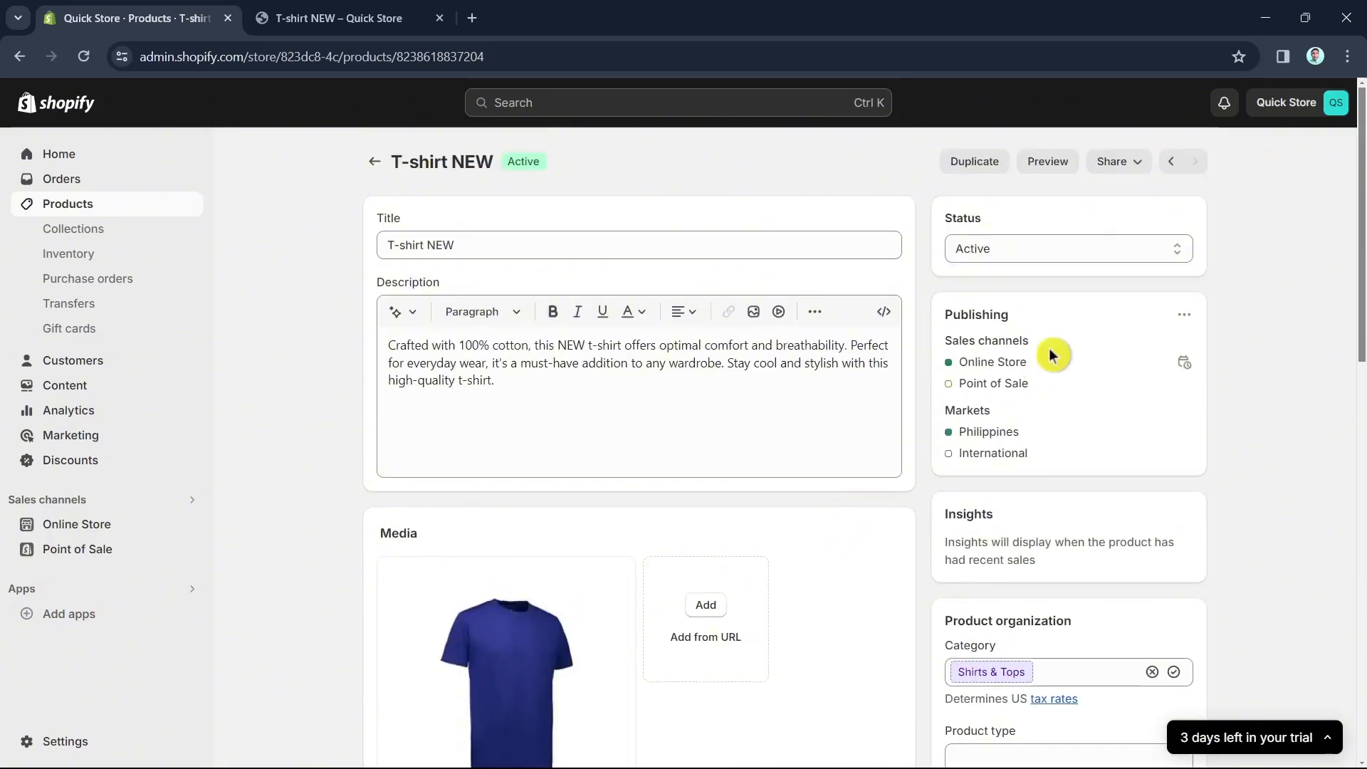
{"action": "scroll", "coordinate": [781, 415], "scroll_direction": "down", "scroll_amount": 5}
{"action": "scroll", "coordinate": [781, 415], "scroll_direction": "down", "scroll_amount": 8}
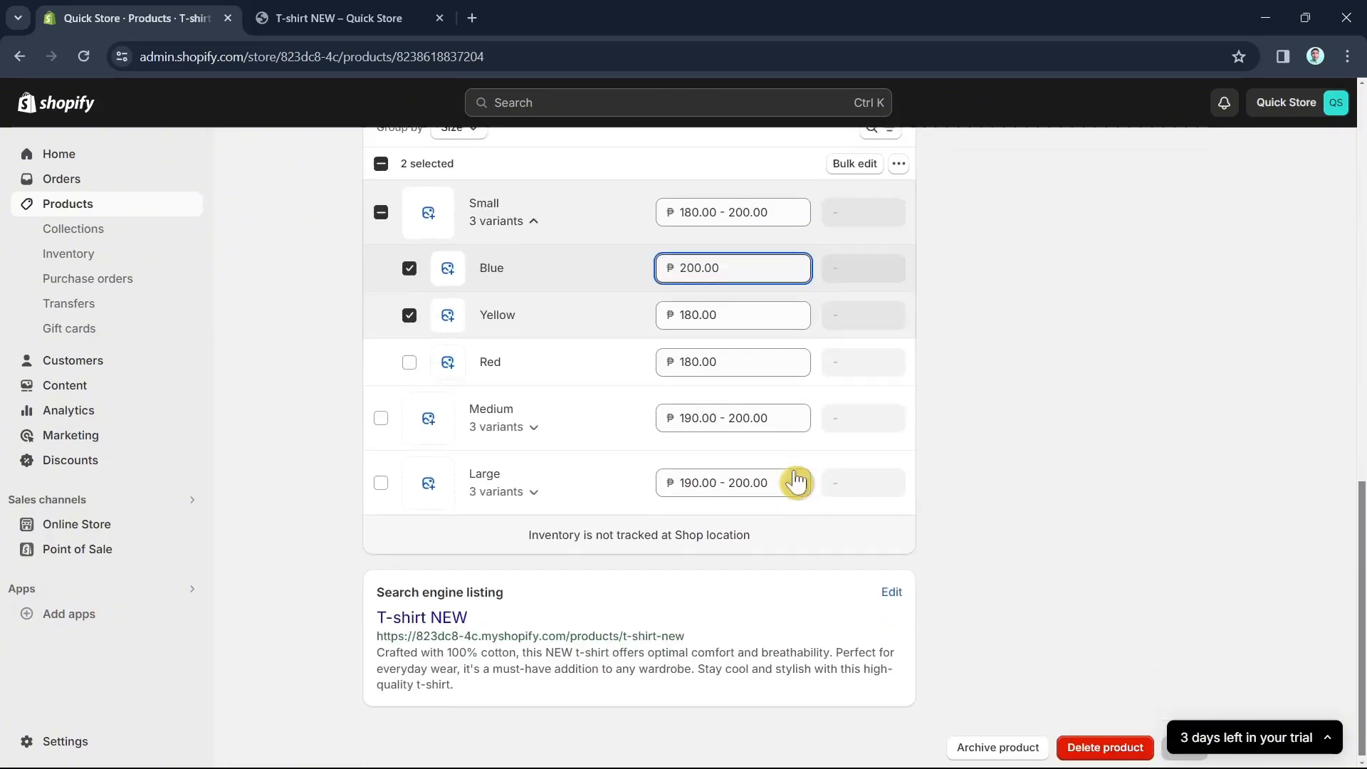
{"action": "left_click", "coordinate": [1169, 746]}
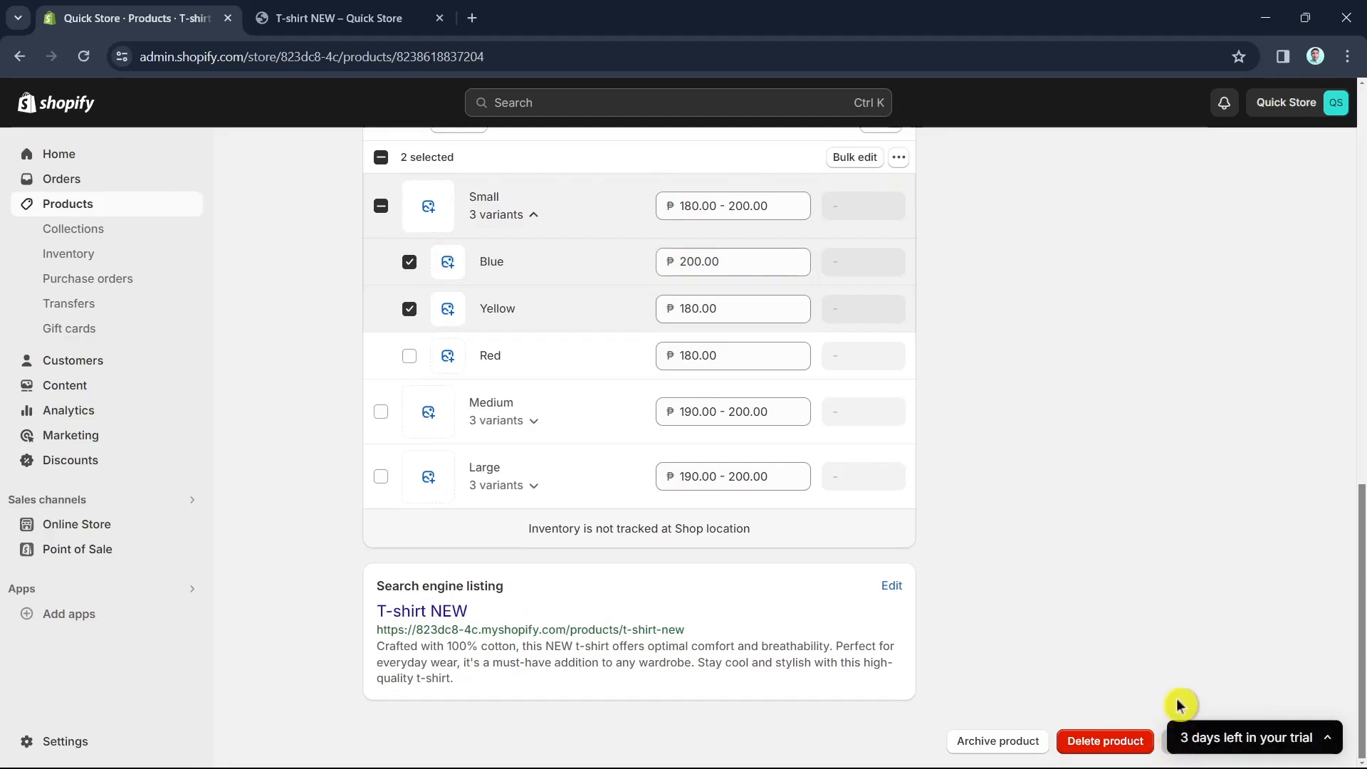
Step: Clear the selection of all variants in T-shirt NEW's variant list
{"action": "scroll", "coordinate": [1177, 701], "scroll_direction": "up", "scroll_amount": 5}
{"action": "scroll", "coordinate": [1176, 701], "scroll_direction": "down", "scroll_amount": 1}
{"action": "left_click", "coordinate": [721, 604]}
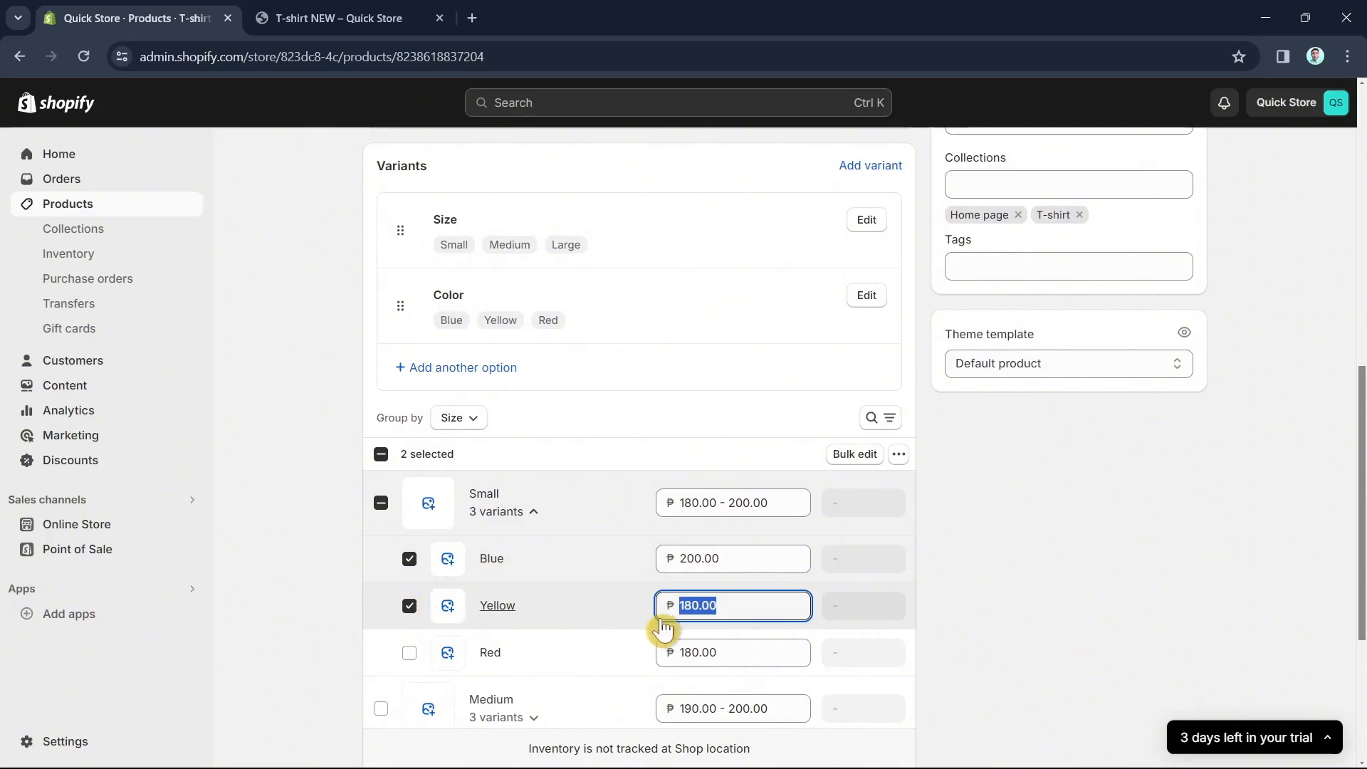
{"action": "scroll", "coordinate": [1175, 610], "scroll_direction": "up", "scroll_amount": 10}
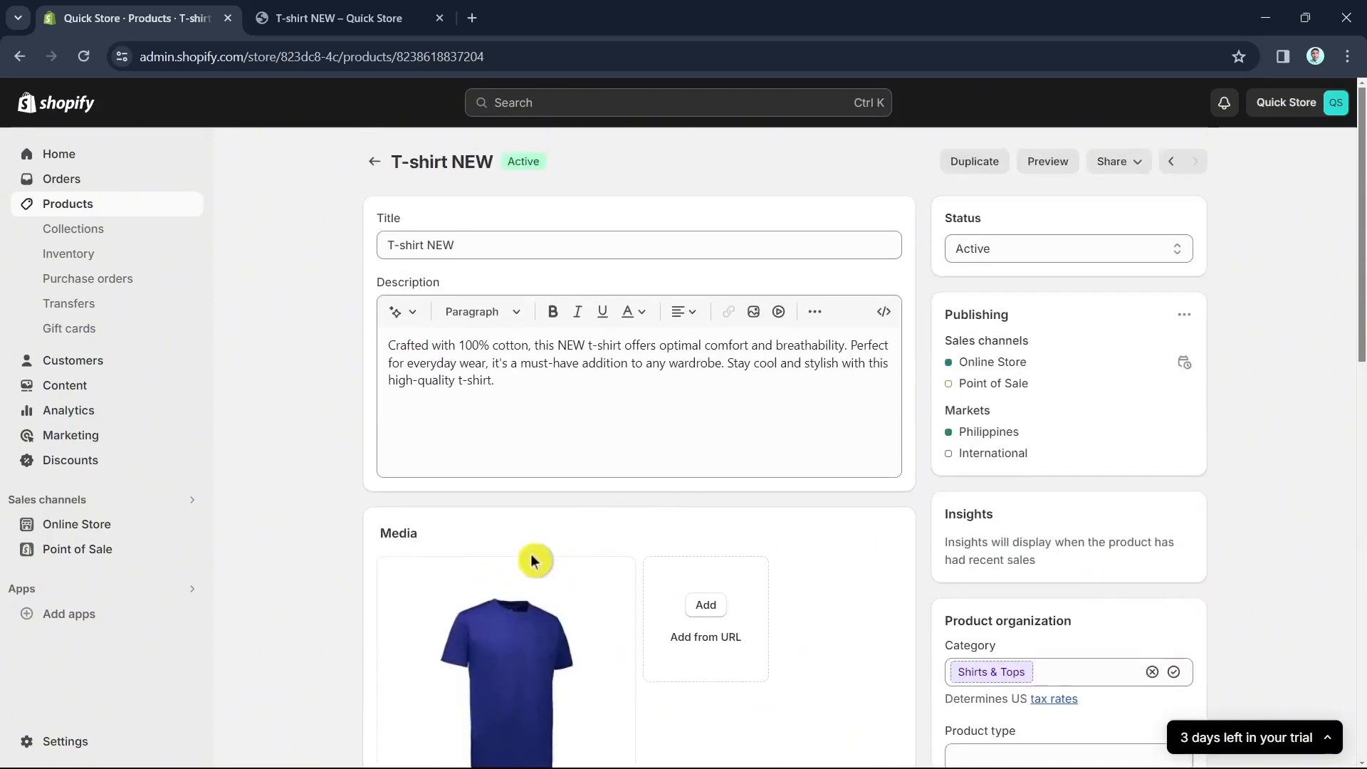
{"action": "scroll", "coordinate": [815, 632], "scroll_direction": "down", "scroll_amount": 10}
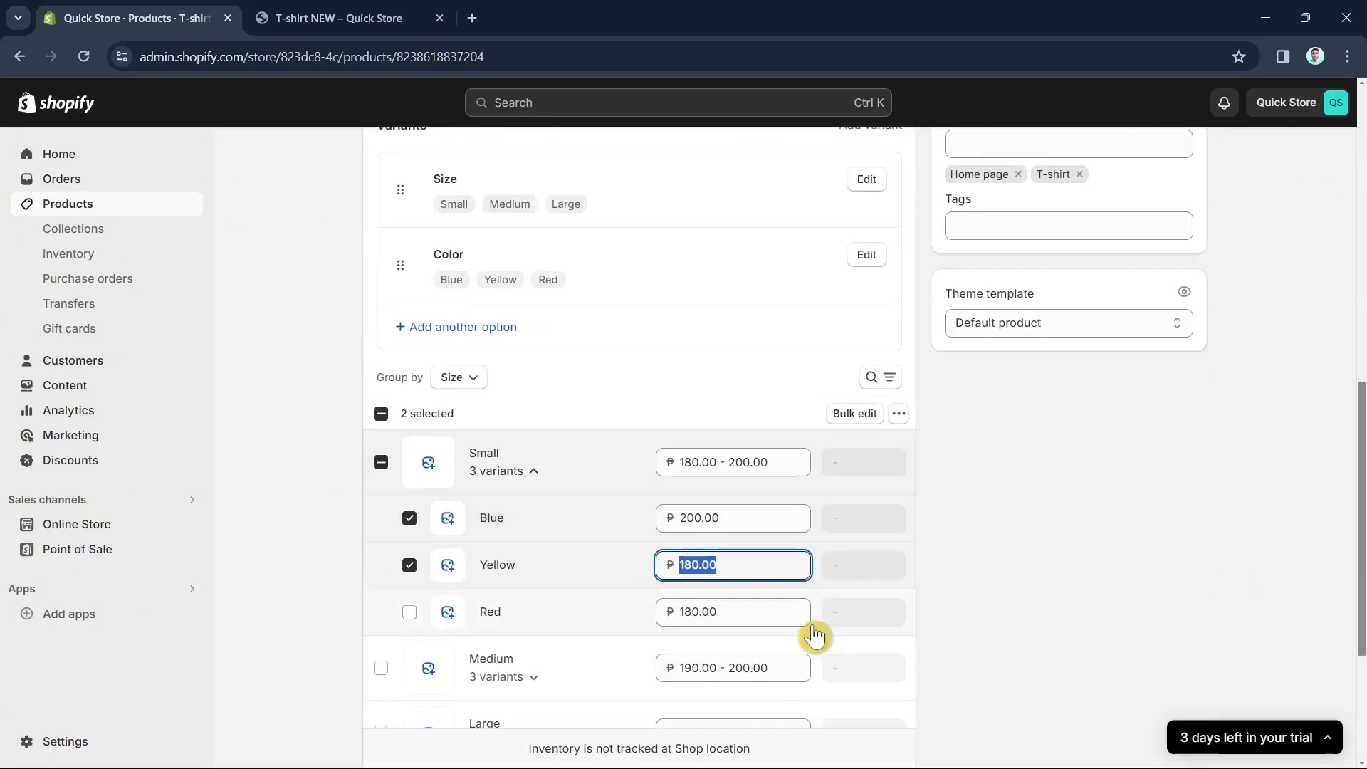
{"action": "left_click", "coordinate": [382, 414]}
{"action": "left_click", "coordinate": [382, 414]}
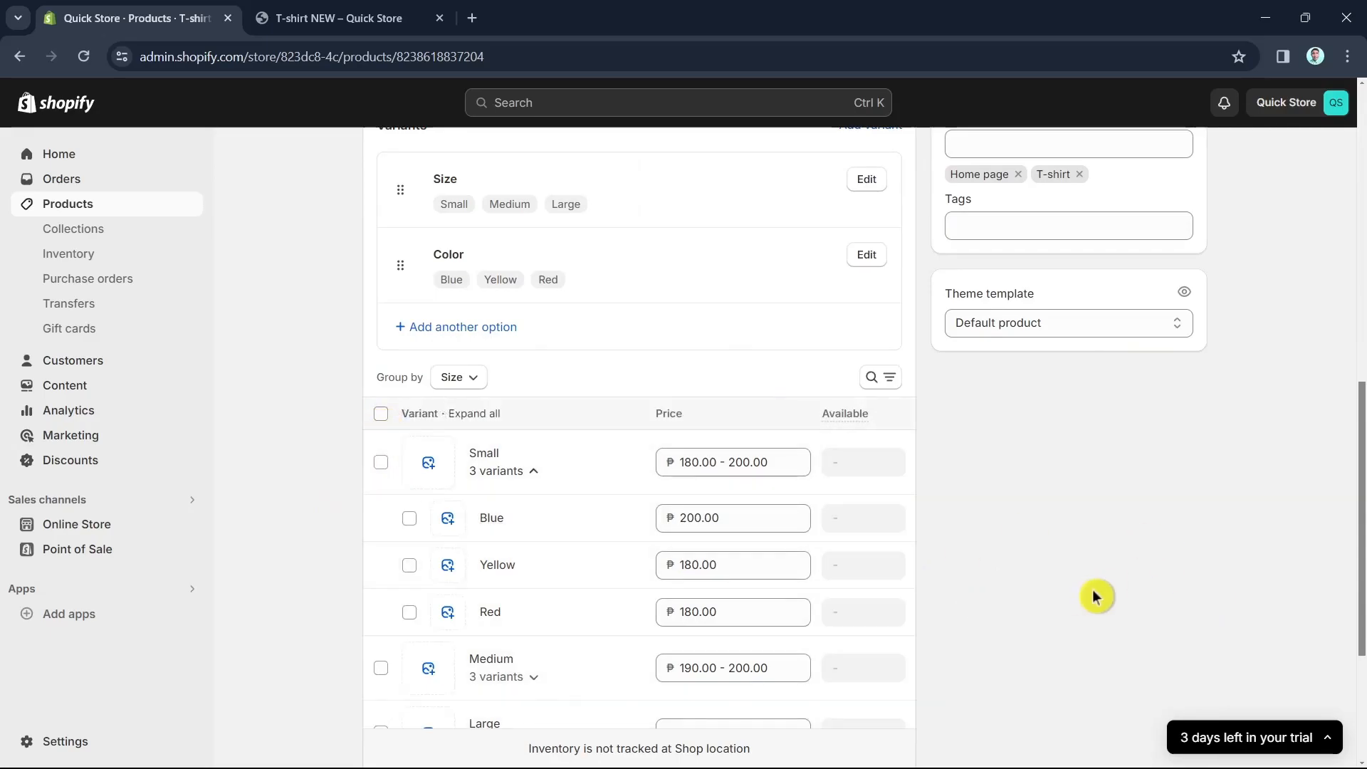
Step: Open a fresh store preview of T-shirt NEW, close the old one, and check the Small size's price in Blue, Yellow and Red
{"action": "scroll", "coordinate": [1017, 602], "scroll_direction": "up", "scroll_amount": 6}
{"action": "scroll", "coordinate": [1017, 602], "scroll_direction": "up", "scroll_amount": 4}
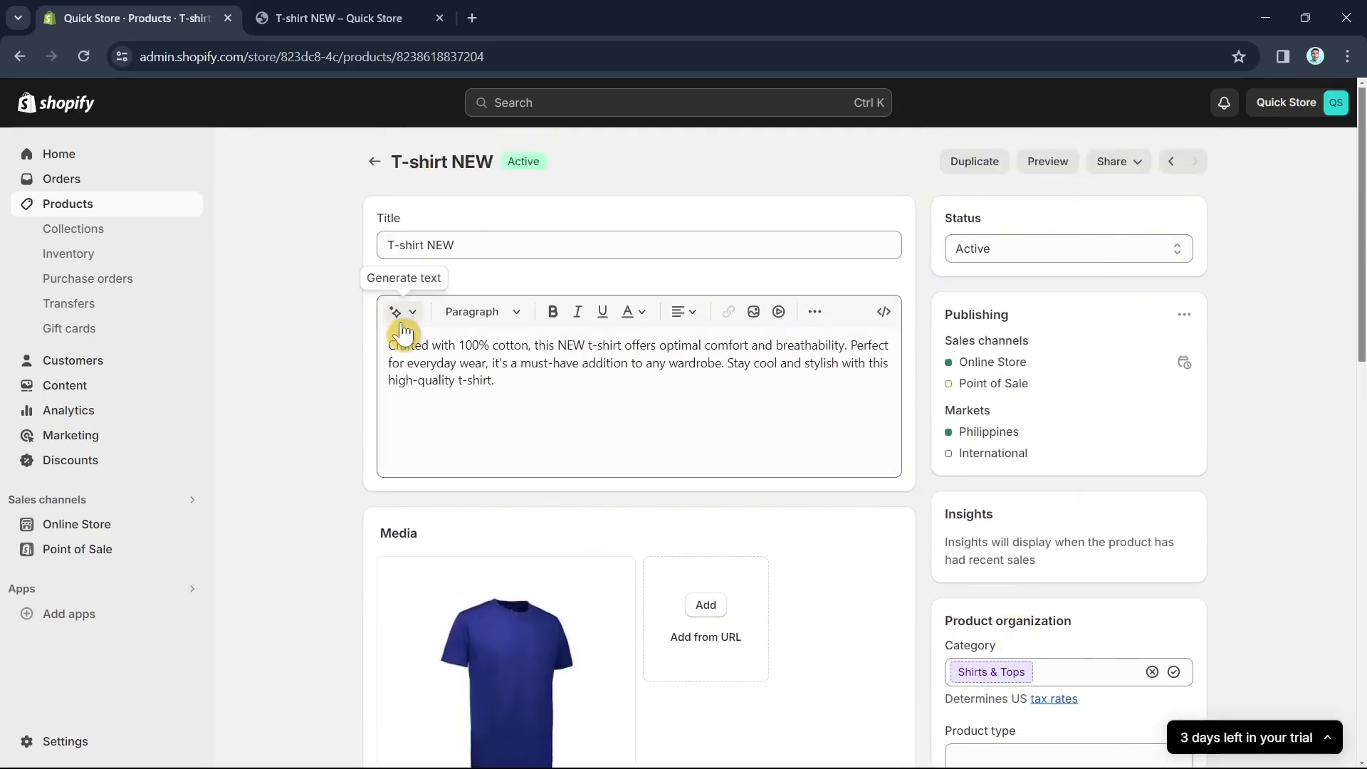
{"action": "left_click", "coordinate": [1052, 161]}
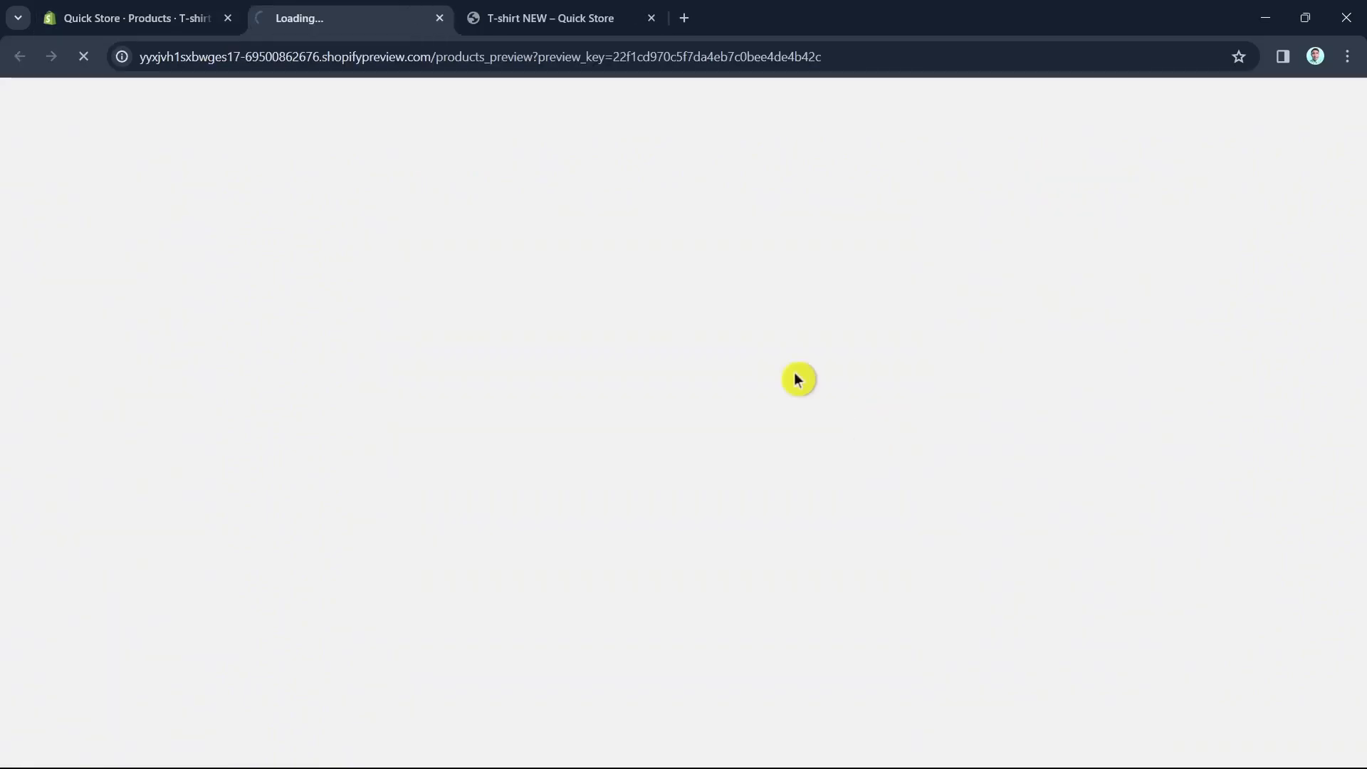
{"action": "left_click", "coordinate": [651, 18]}
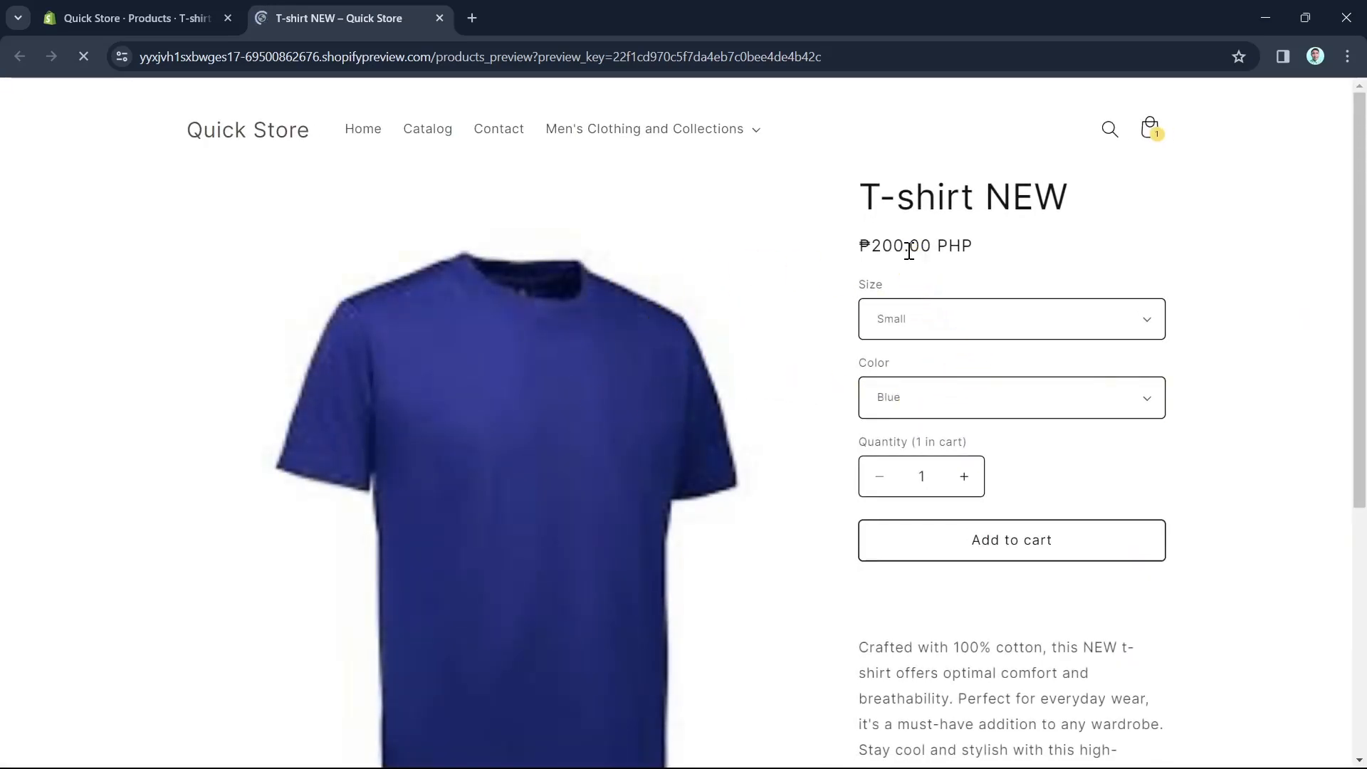
{"action": "left_click", "coordinate": [984, 399]}
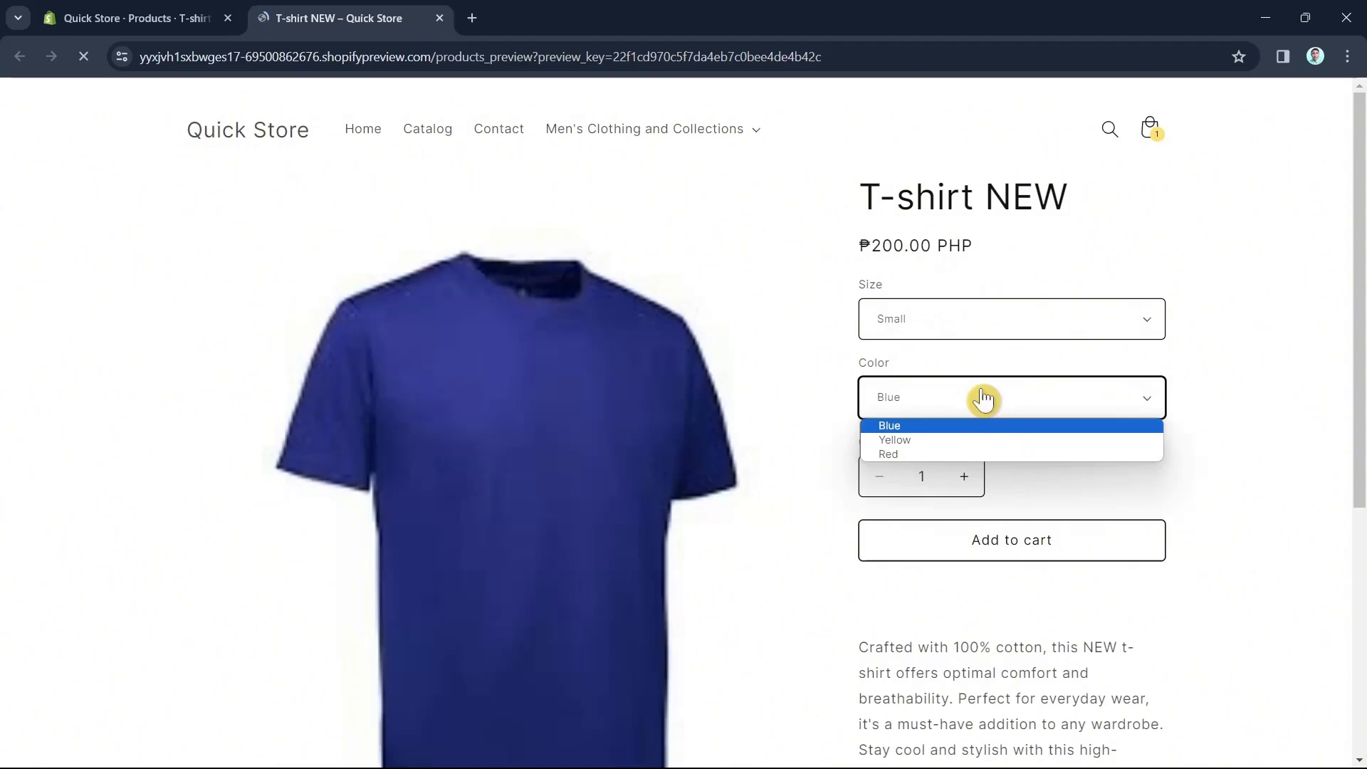
{"action": "left_click", "coordinate": [959, 438]}
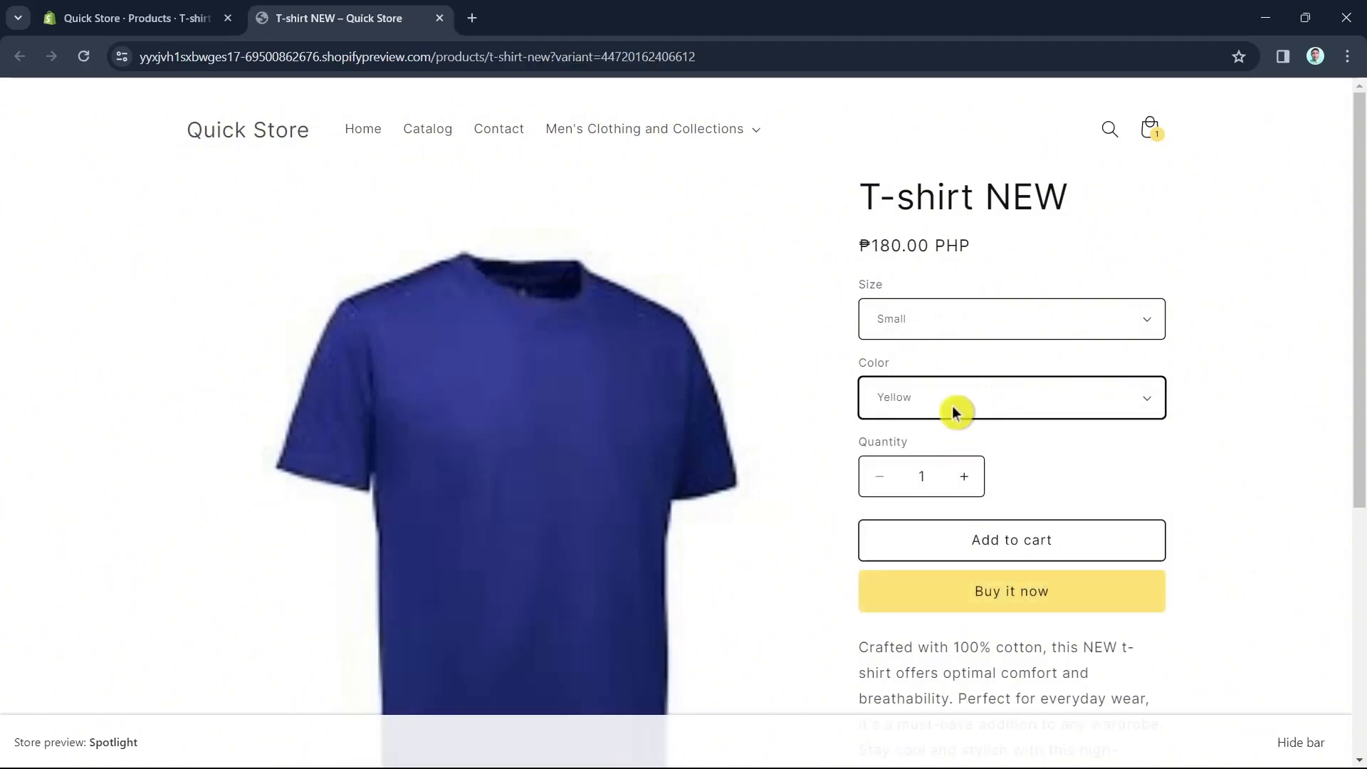
{"action": "left_click", "coordinate": [962, 410]}
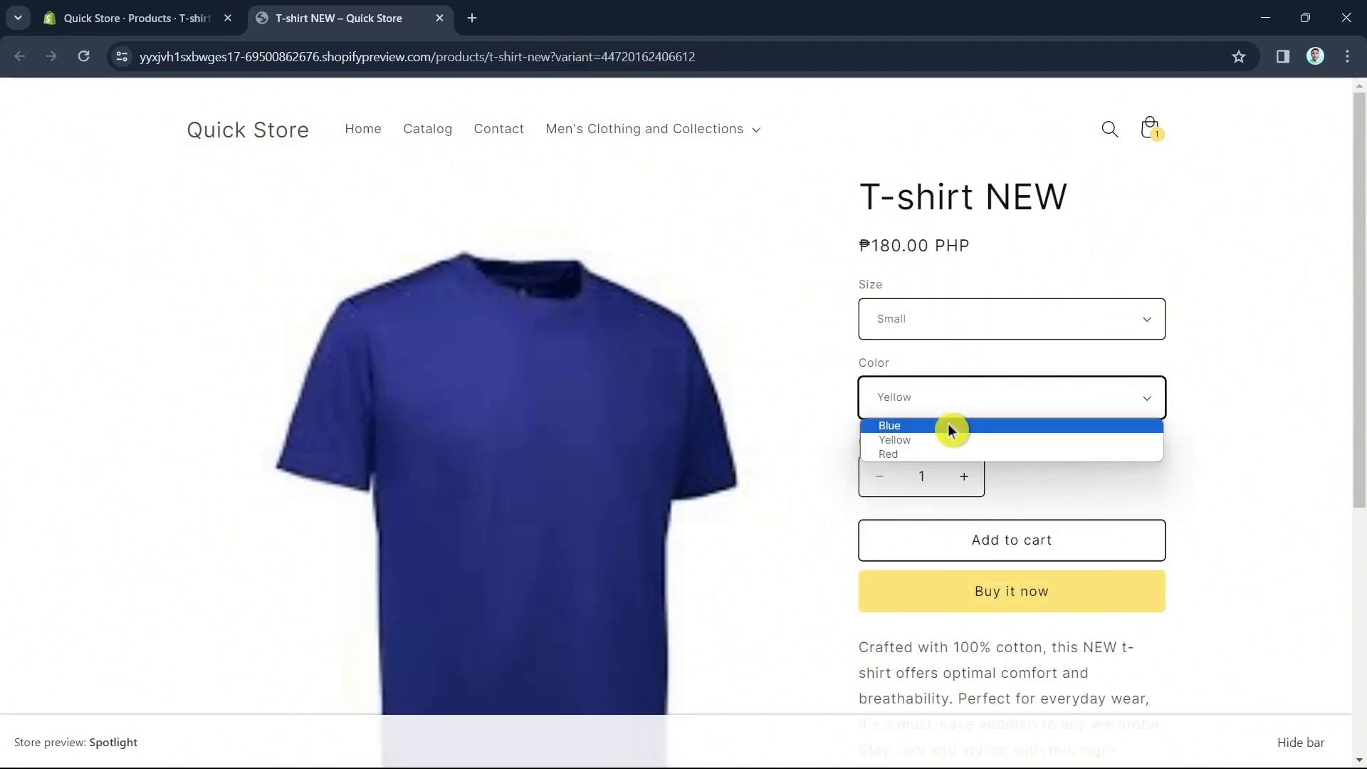
{"action": "left_click", "coordinate": [936, 454]}
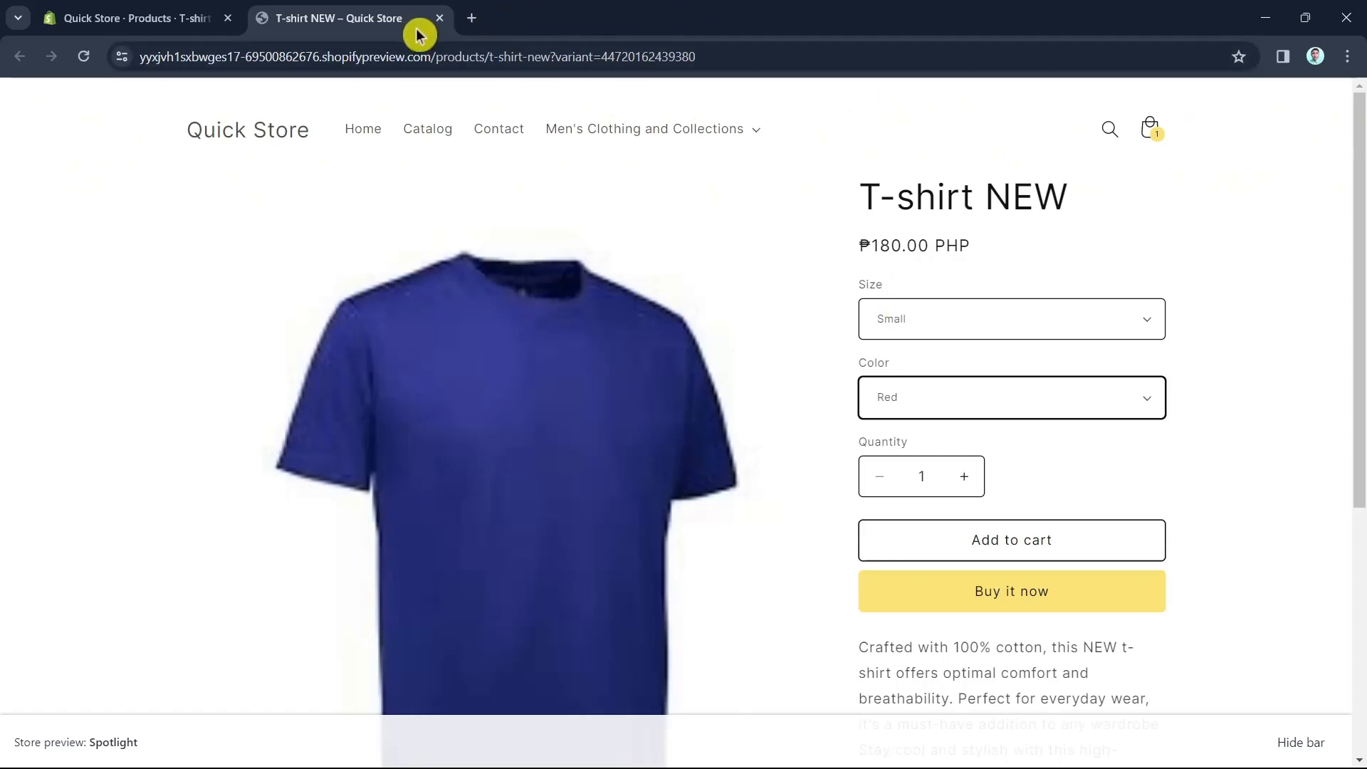
Step: Close the store preview and start creating an Amount off products discount in the store's Discounts section
{"action": "left_click", "coordinate": [440, 17]}
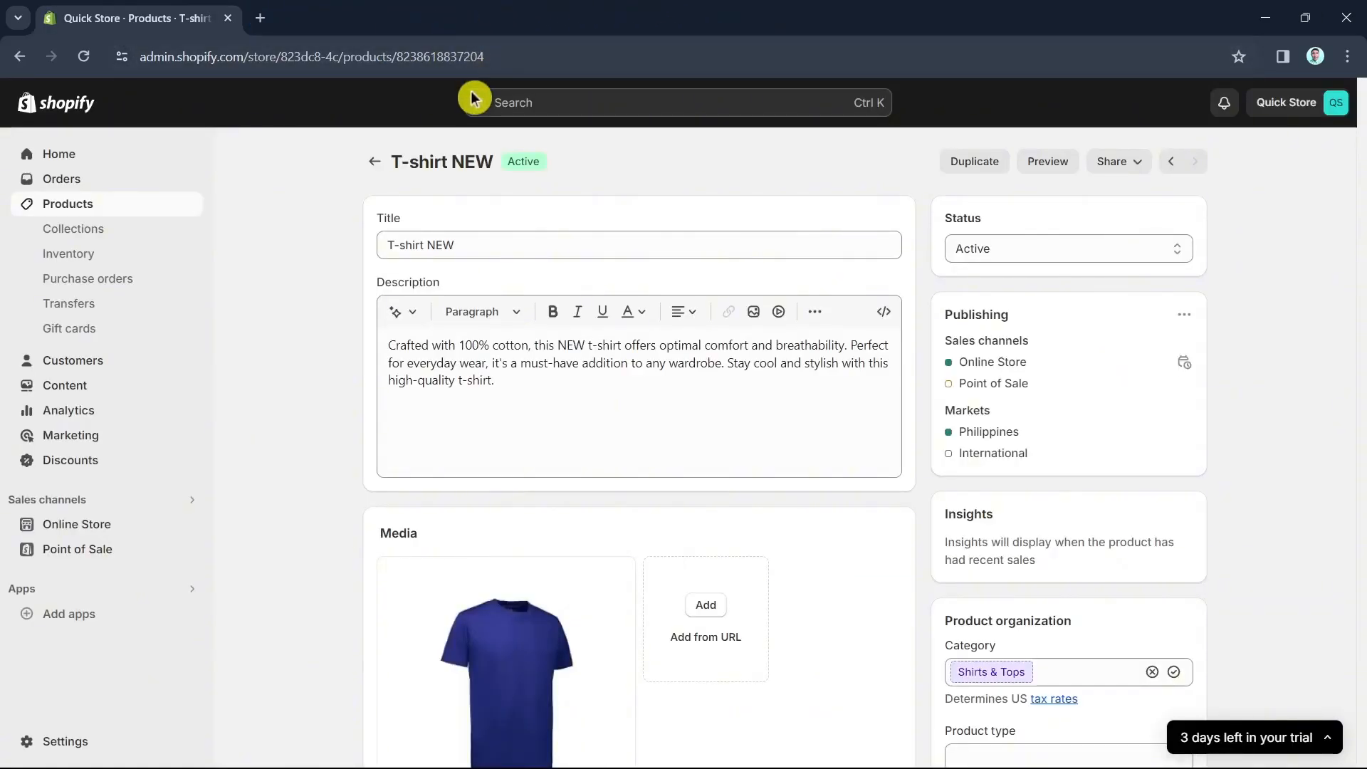
{"action": "left_click", "coordinate": [116, 155]}
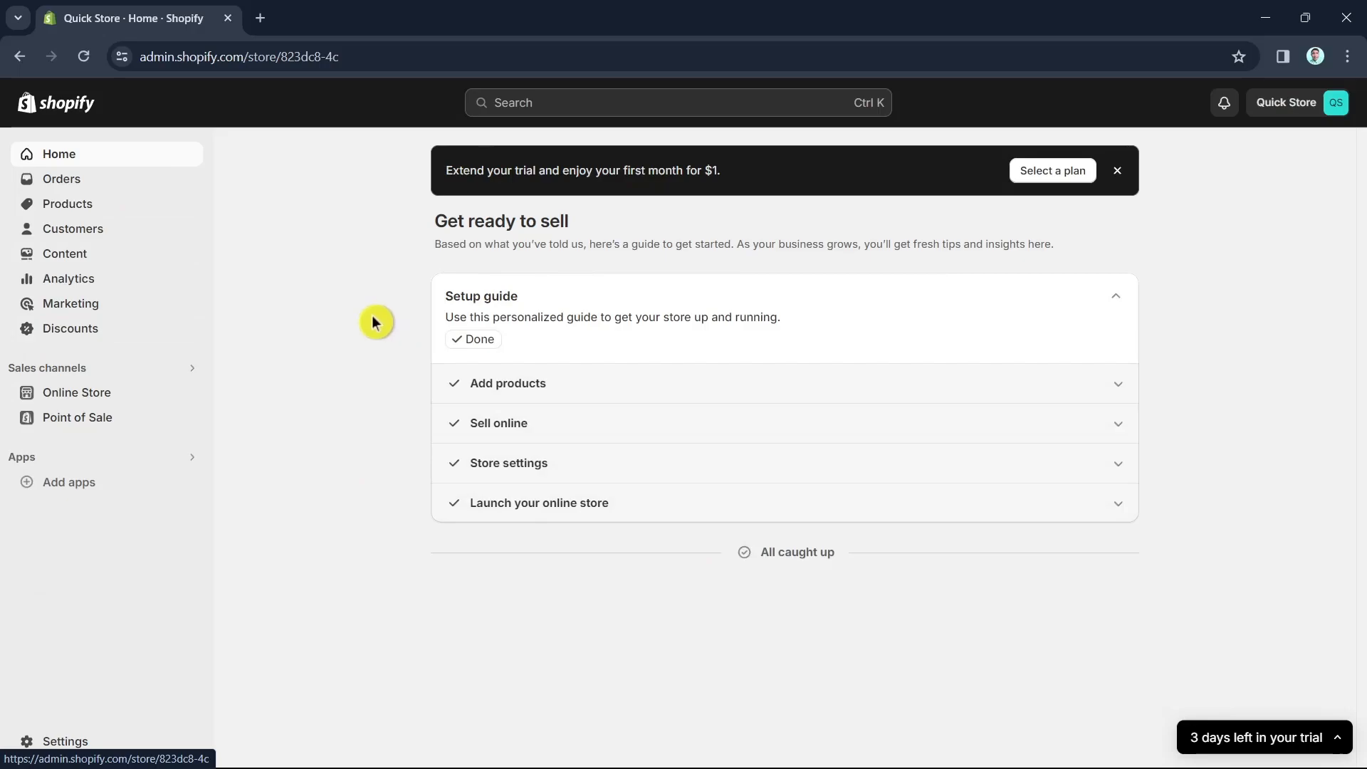
{"action": "left_click", "coordinate": [97, 213]}
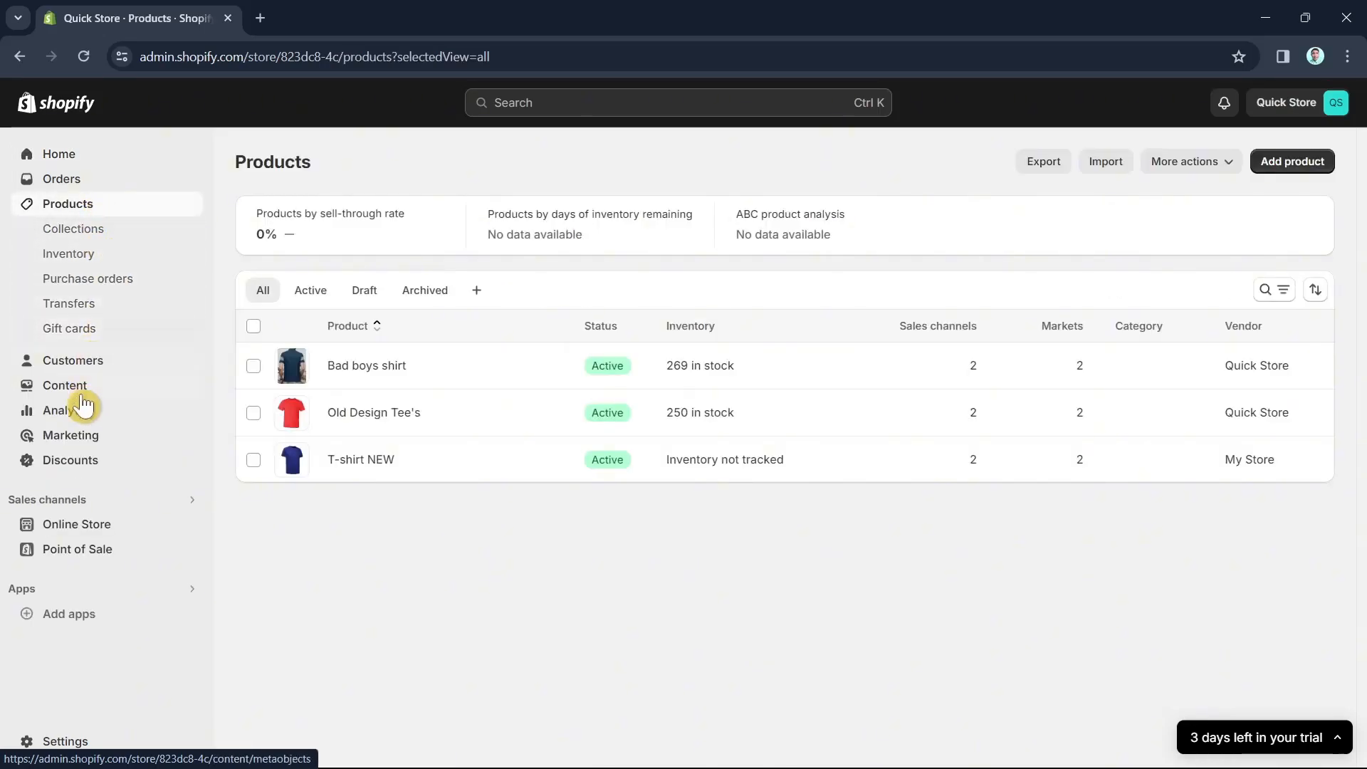
{"action": "left_click", "coordinate": [93, 470]}
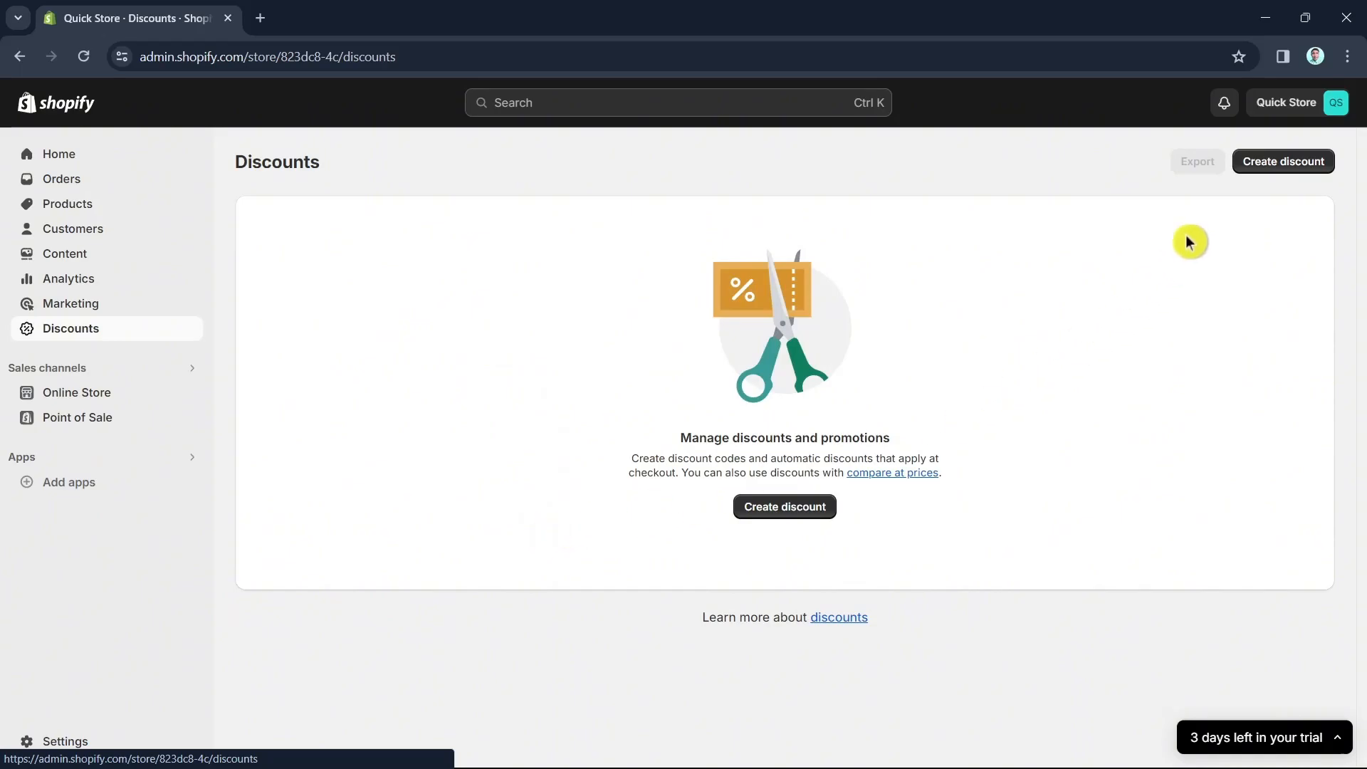
{"action": "left_click", "coordinate": [807, 514]}
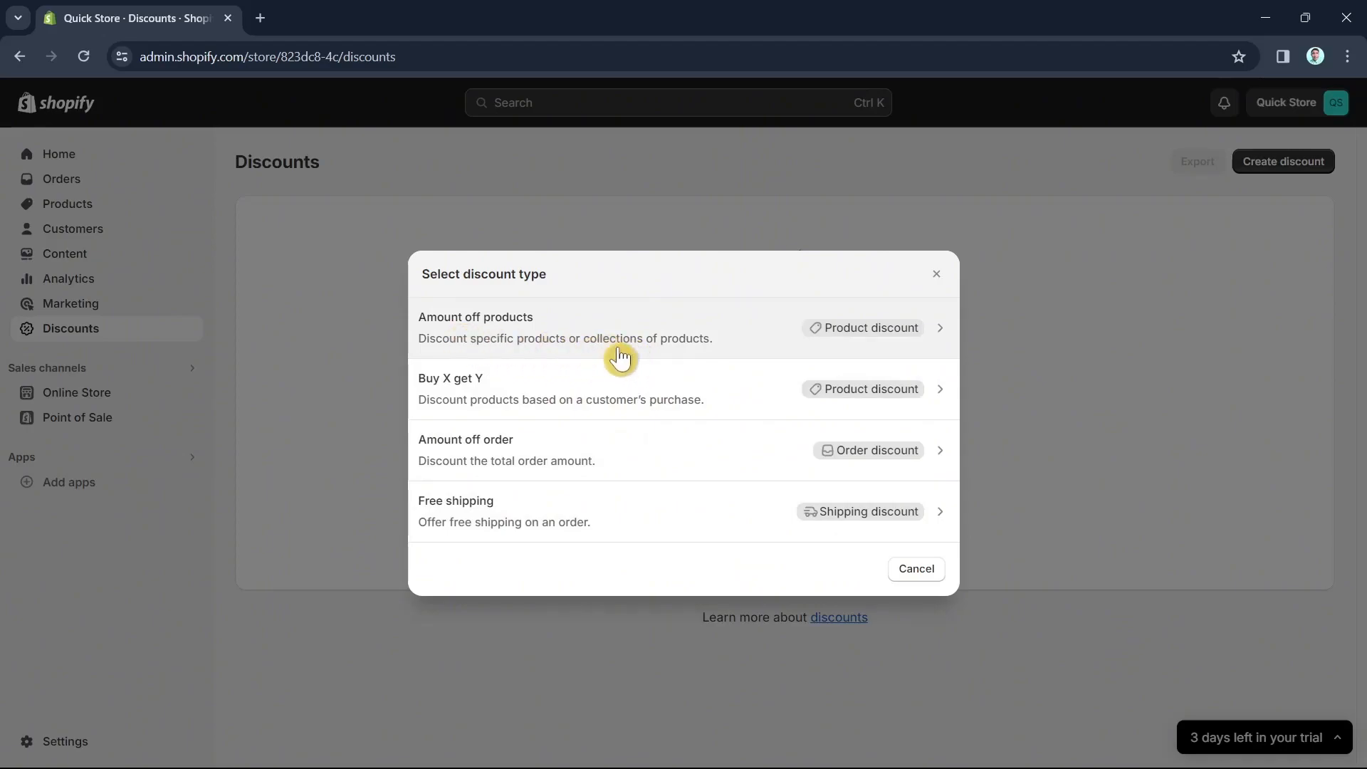
{"action": "left_click", "coordinate": [679, 336]}
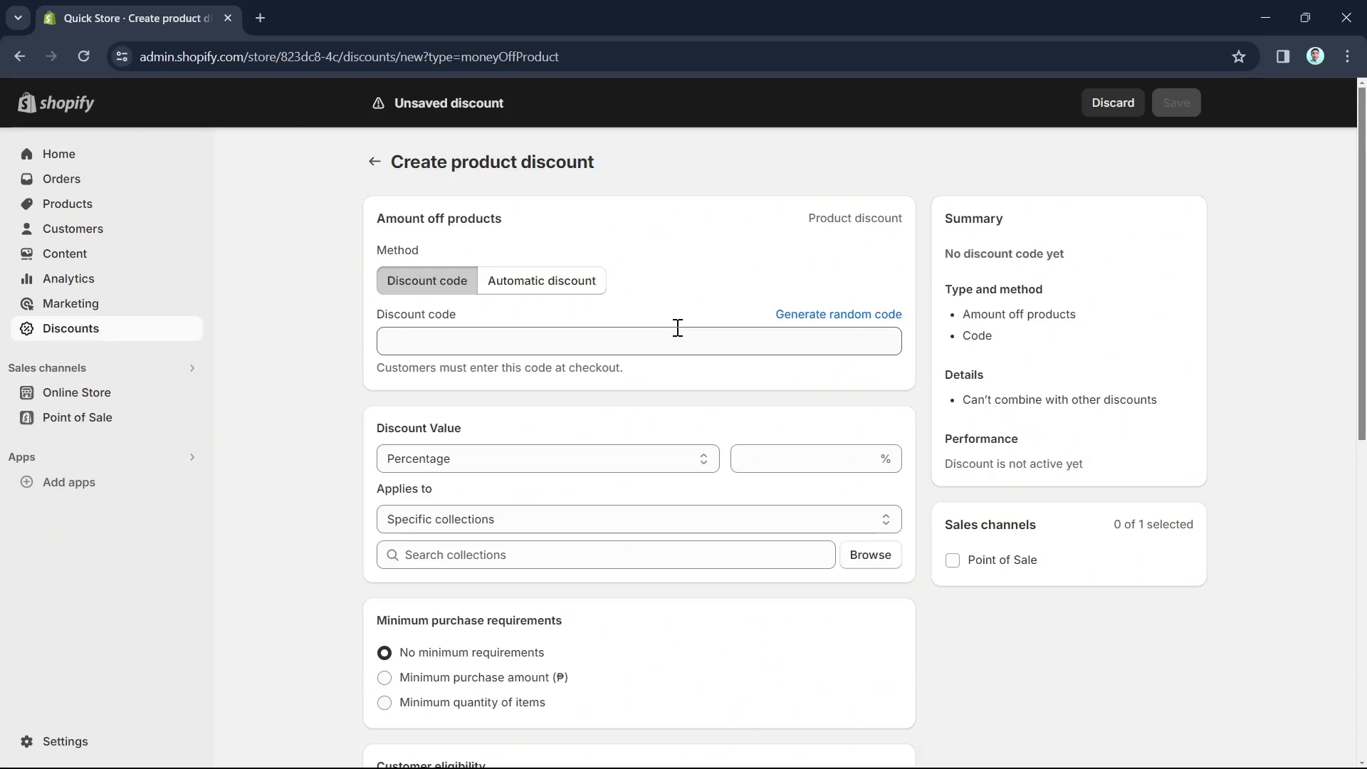
Step: Make it an automatic discount with the title "Less 20% Off"
{"action": "left_click", "coordinate": [549, 294]}
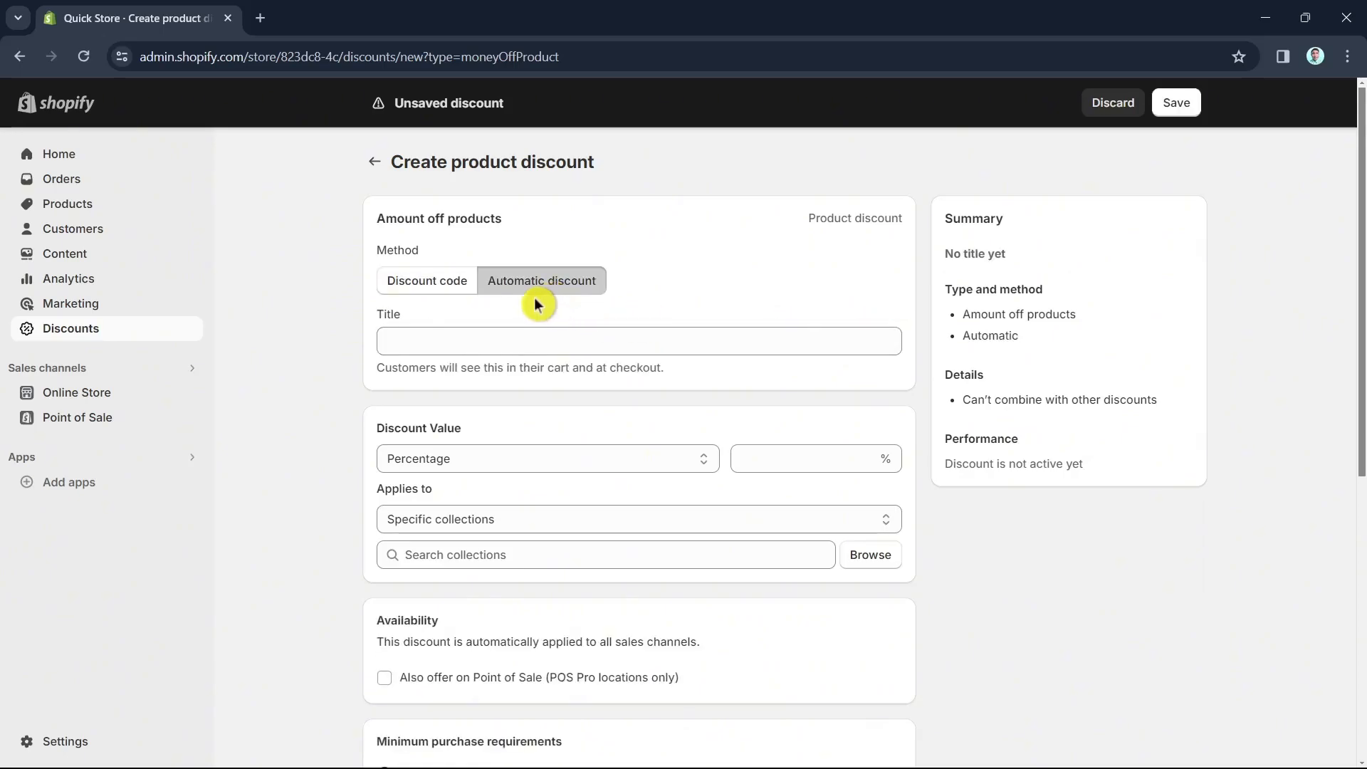
{"action": "left_click", "coordinate": [515, 338]}
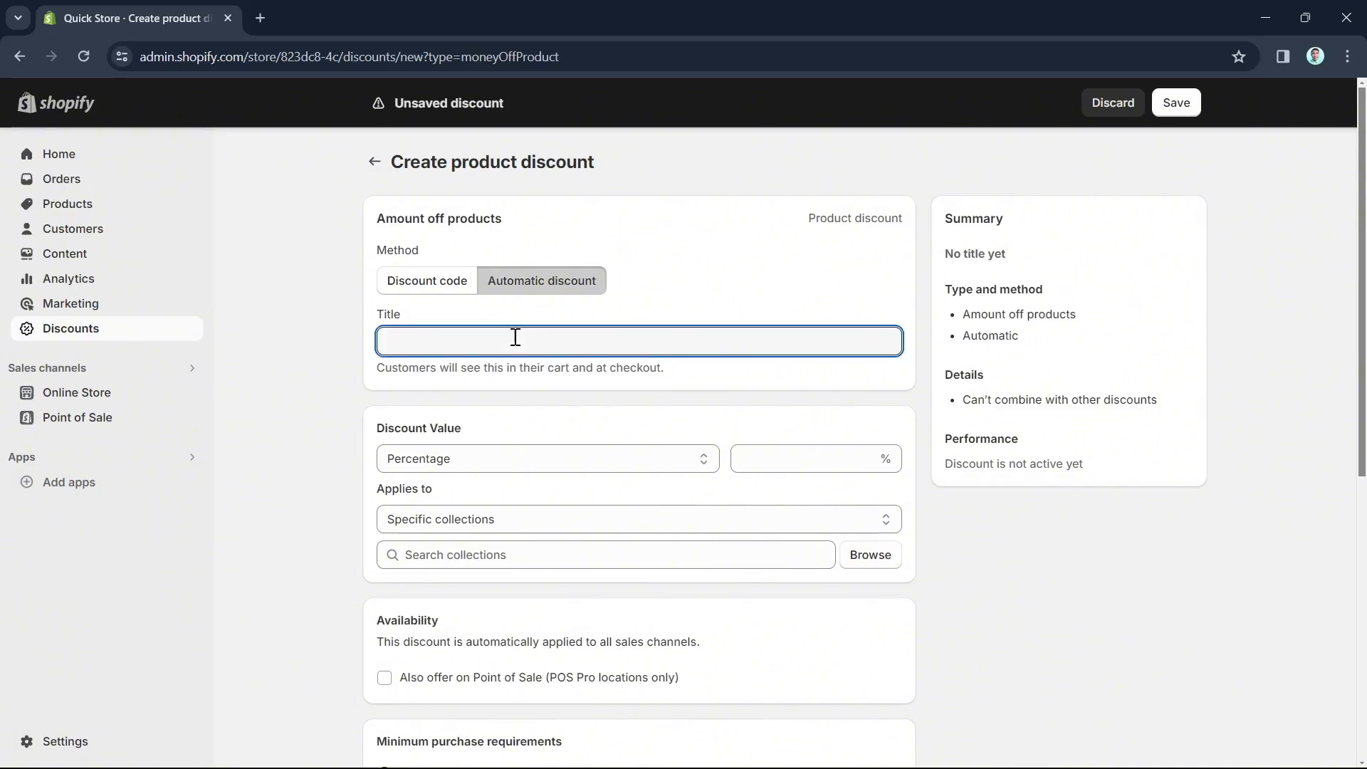
{"action": "type", "text": "Le"}
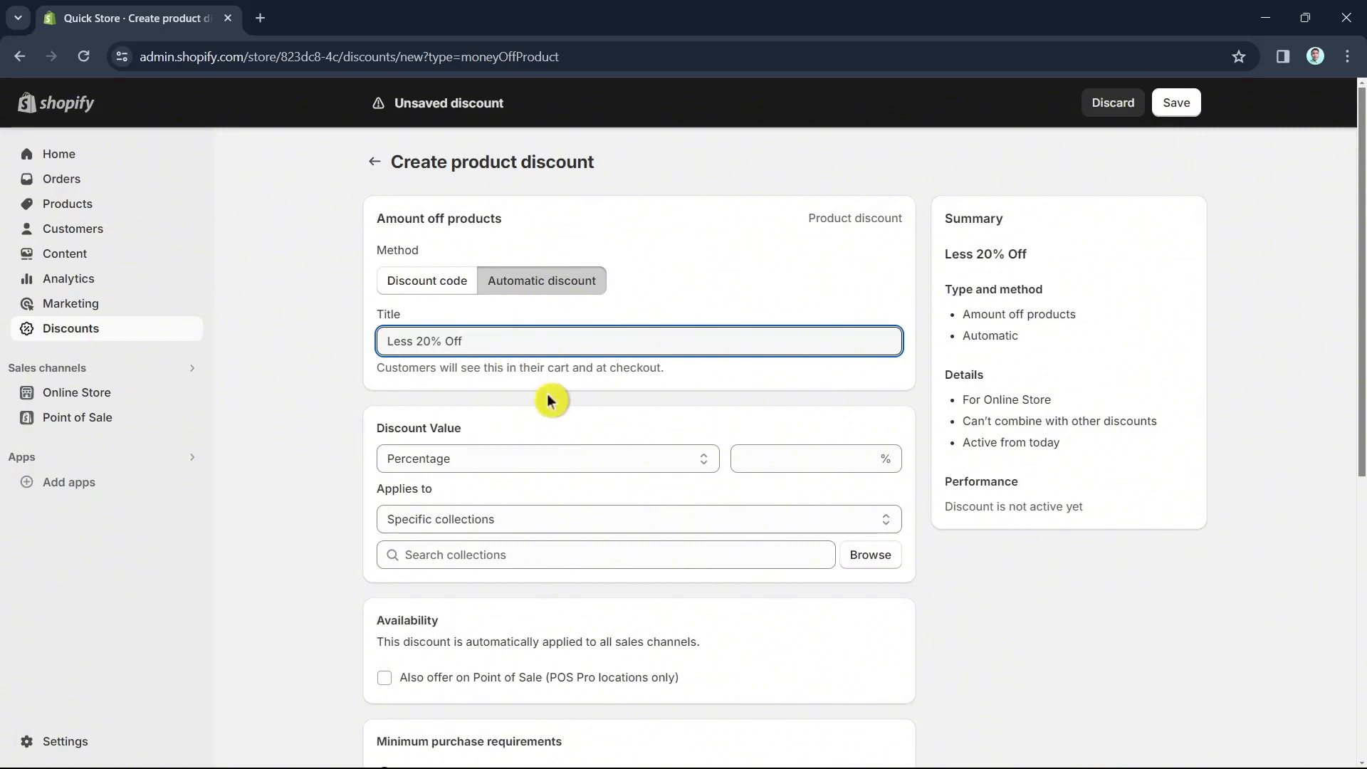
Step: Set the discount value to a percentage of 20
{"action": "left_click", "coordinate": [539, 460]}
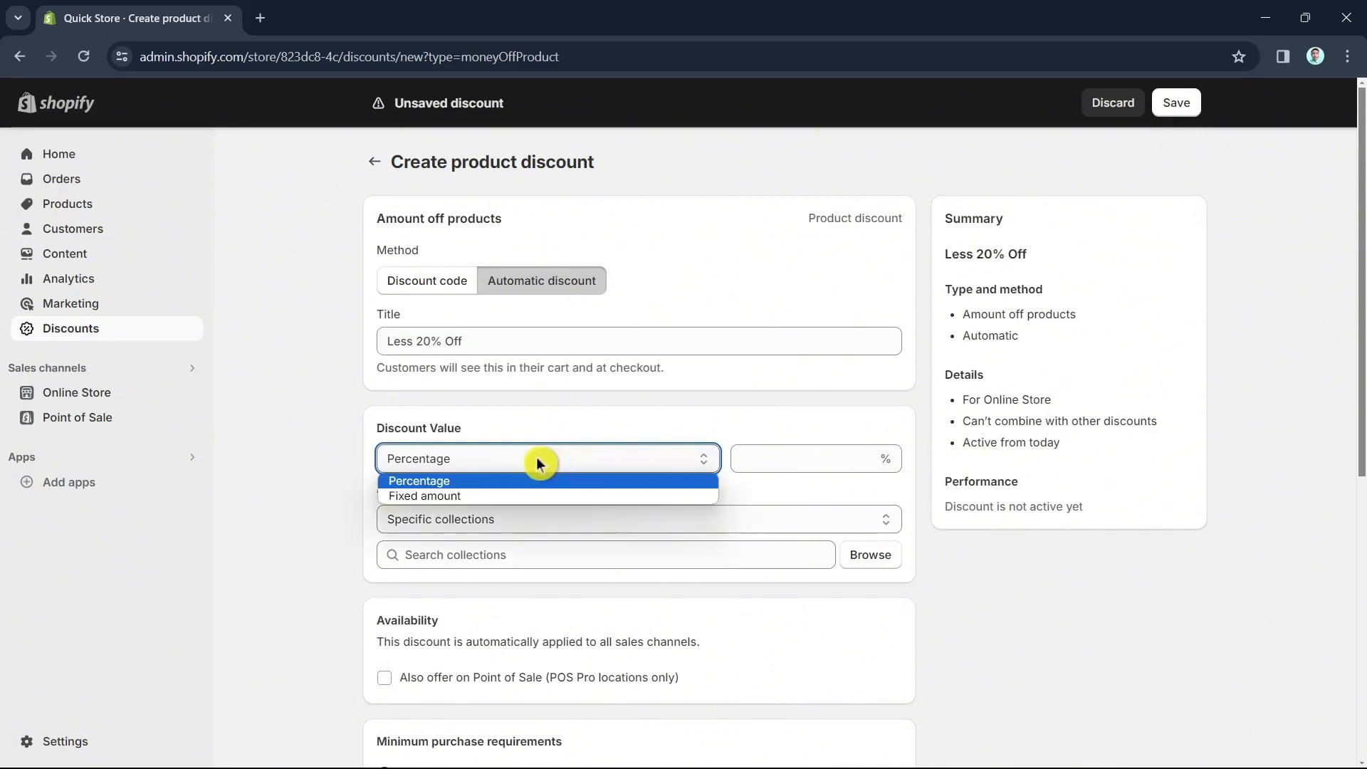
{"action": "left_click", "coordinate": [507, 483]}
{"action": "left_click", "coordinate": [778, 467]}
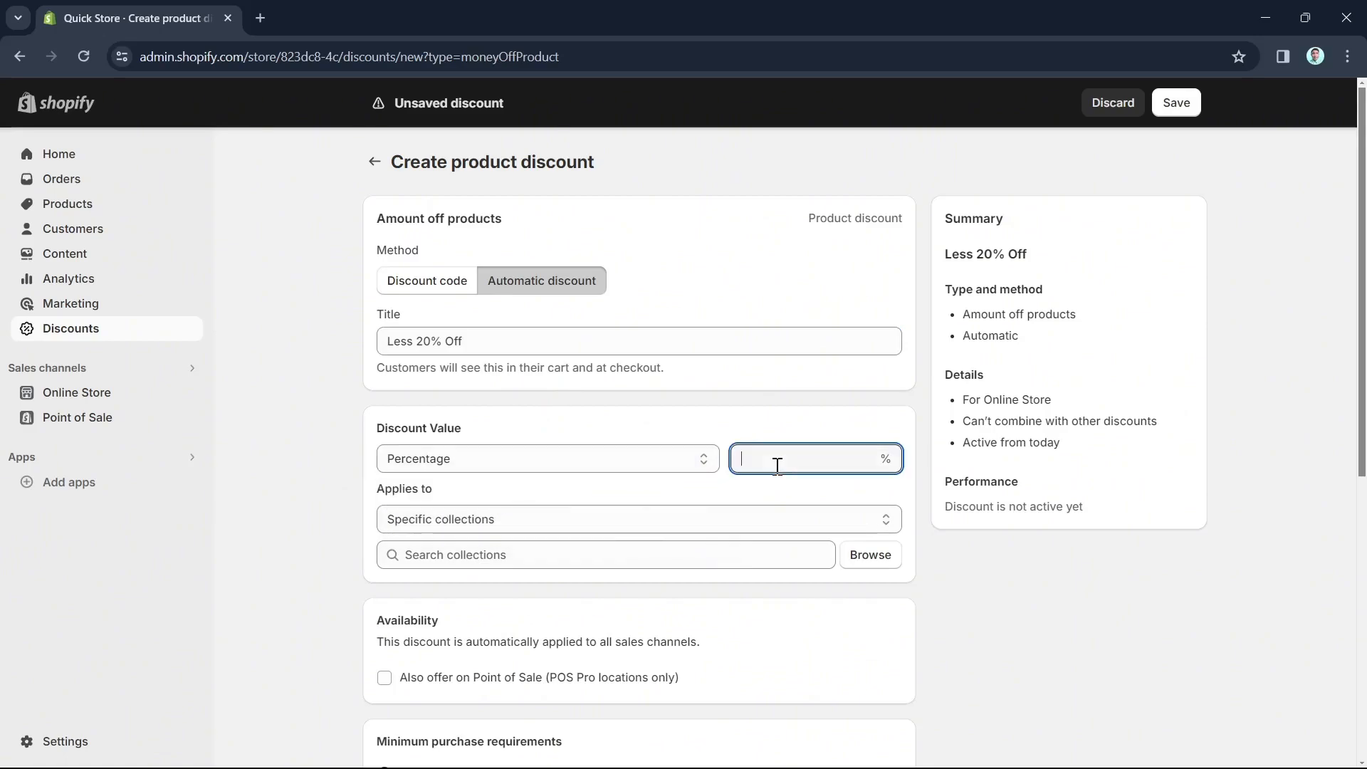
{"action": "type", "text": "20"}
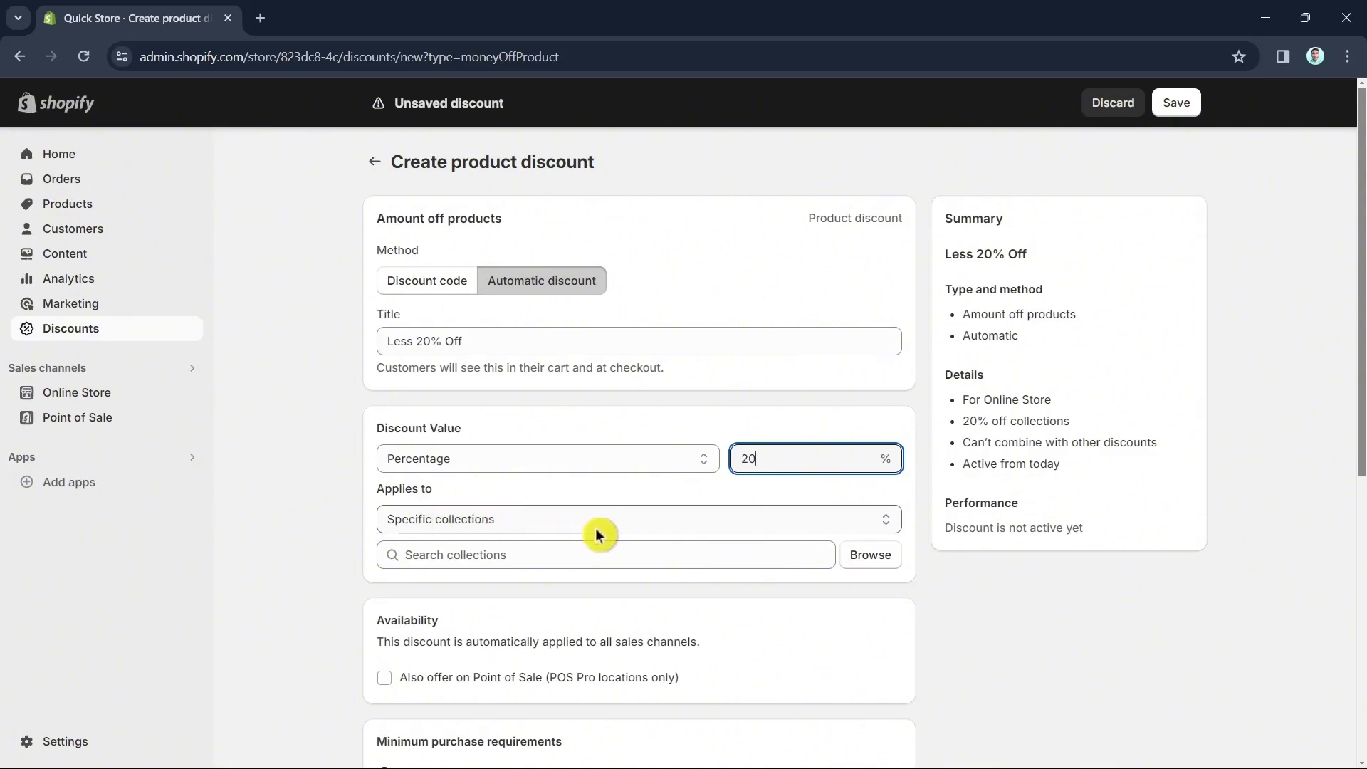
Step: Apply the discount to specific products and open the list of products to choose from
{"action": "left_click", "coordinate": [829, 525]}
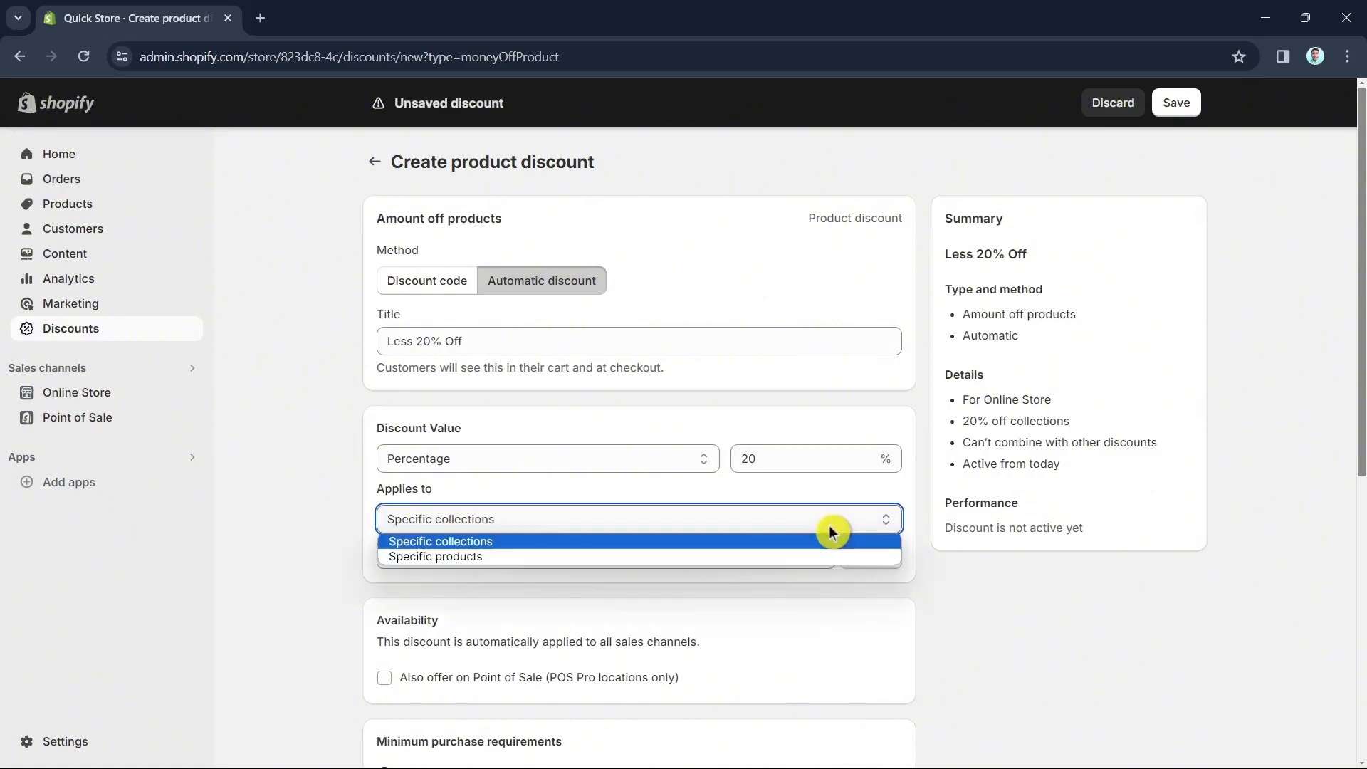
{"action": "left_click", "coordinate": [492, 557]}
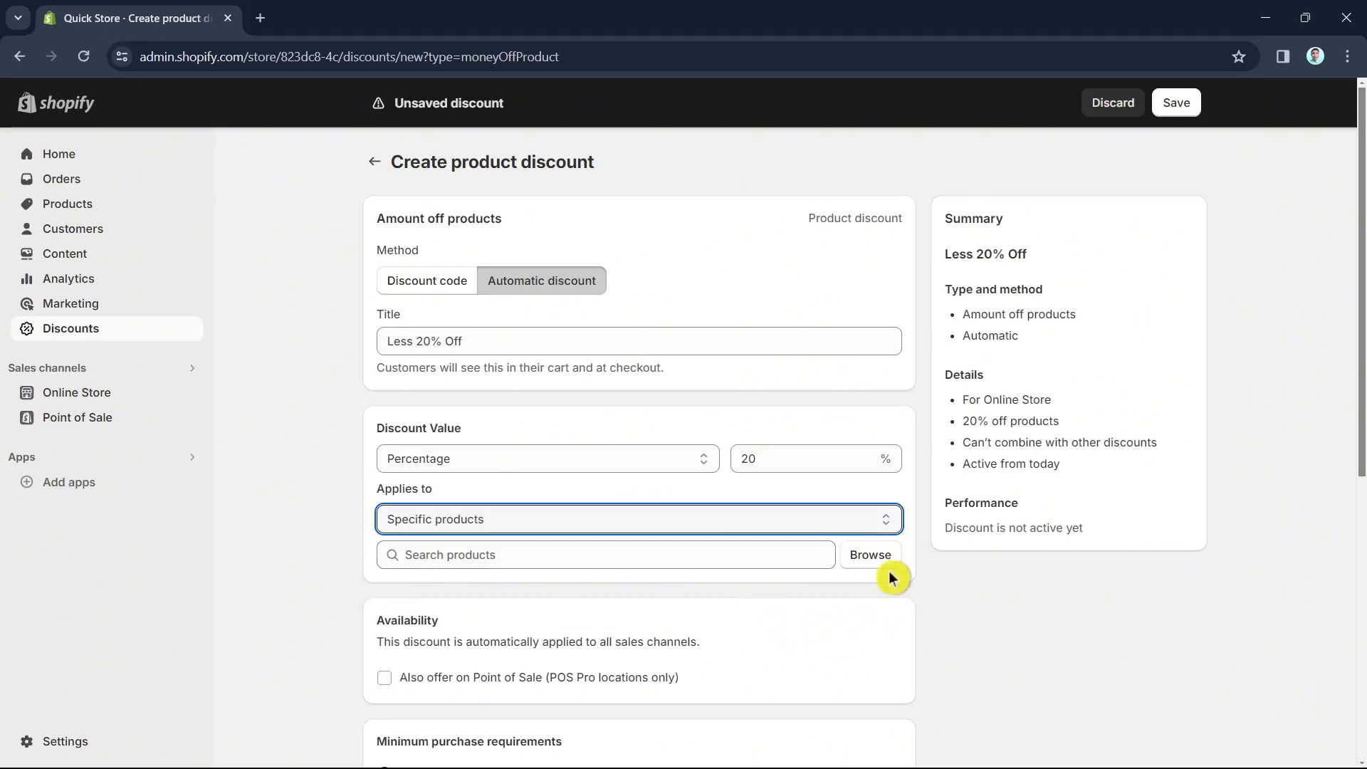
{"action": "left_click", "coordinate": [870, 556]}
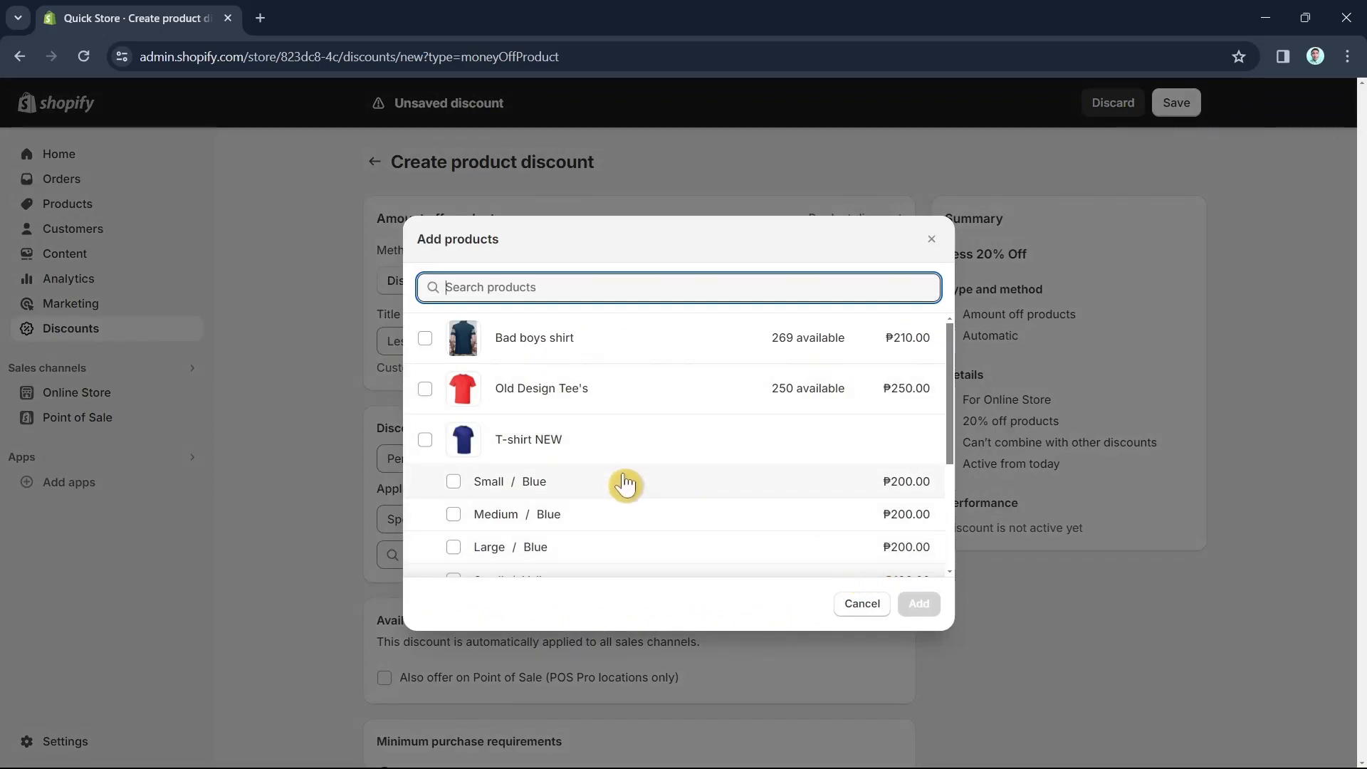
{"action": "left_click", "coordinate": [427, 440]}
{"action": "scroll", "coordinate": [685, 515], "scroll_direction": "down", "scroll_amount": 2}
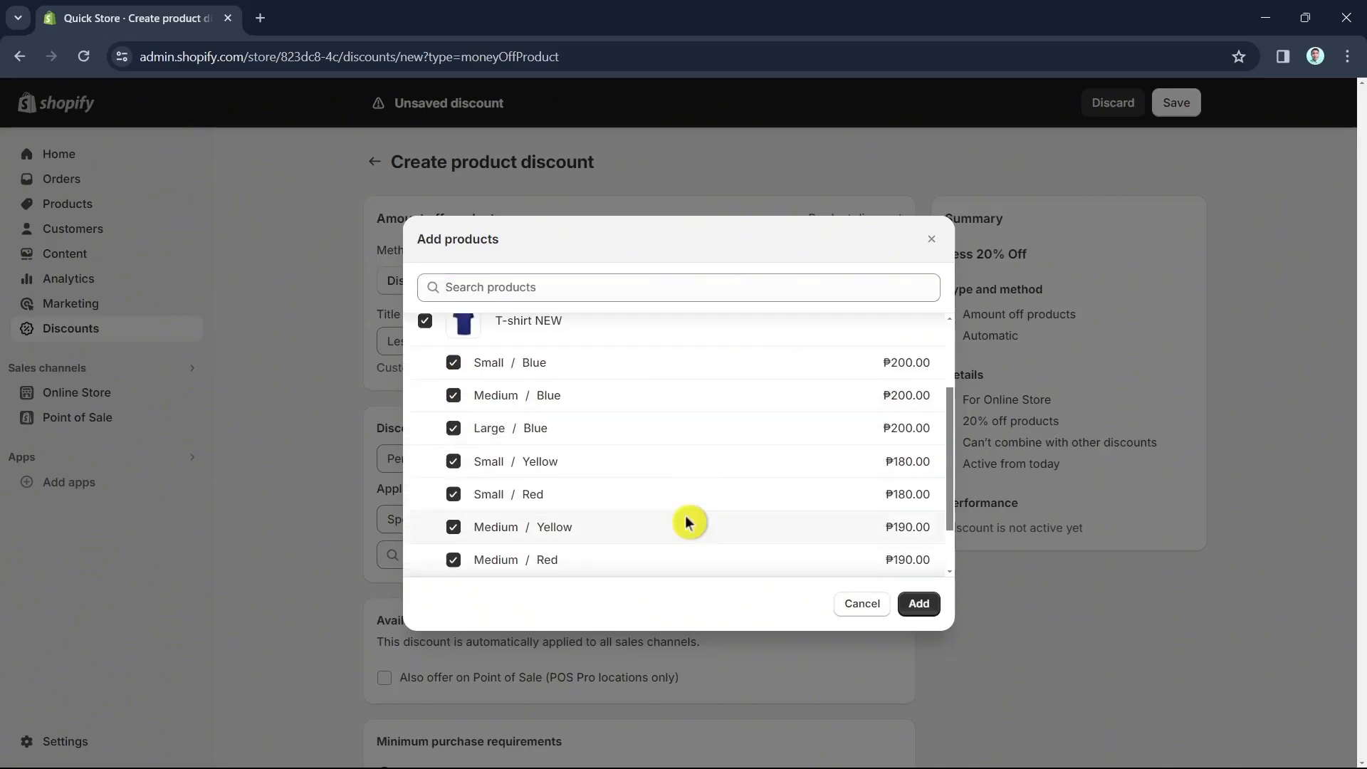
{"action": "scroll", "coordinate": [666, 502], "scroll_direction": "up", "scroll_amount": 3}
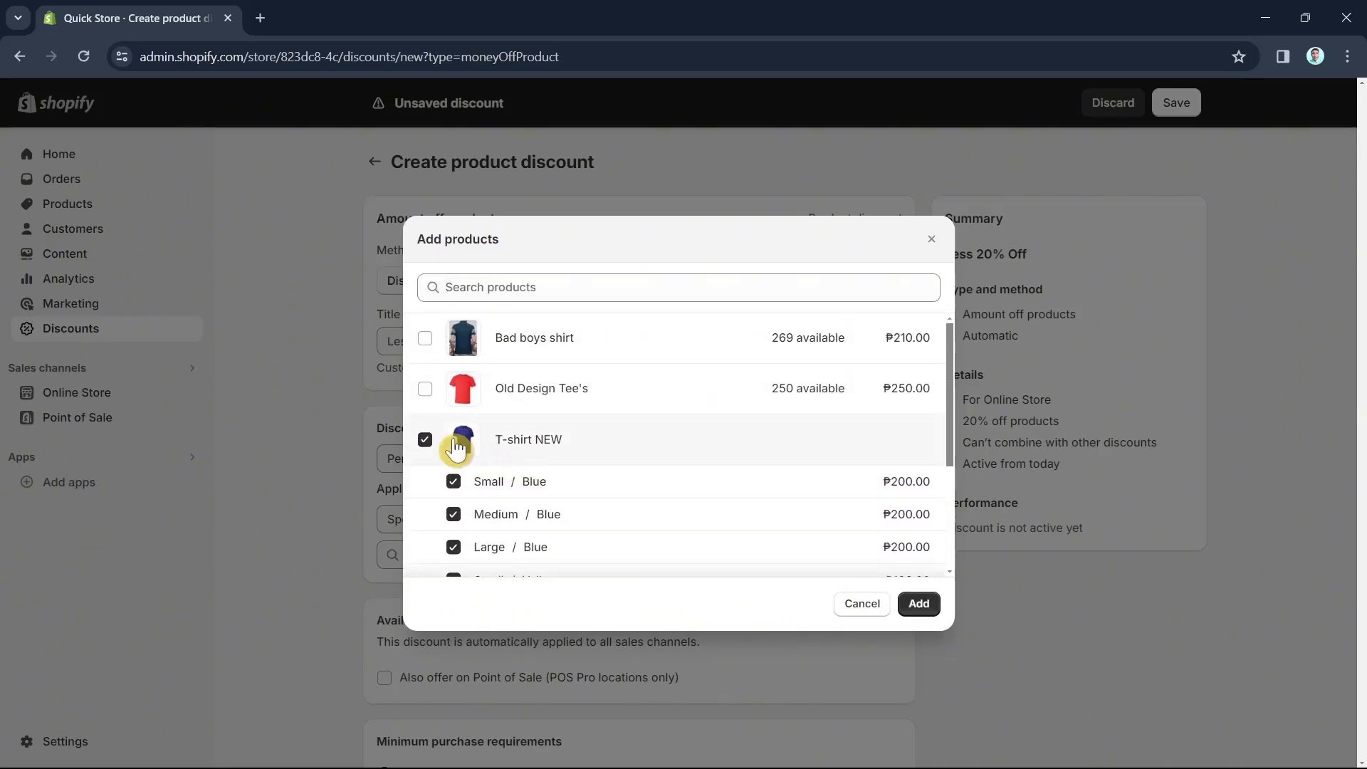
{"action": "left_click", "coordinate": [426, 440]}
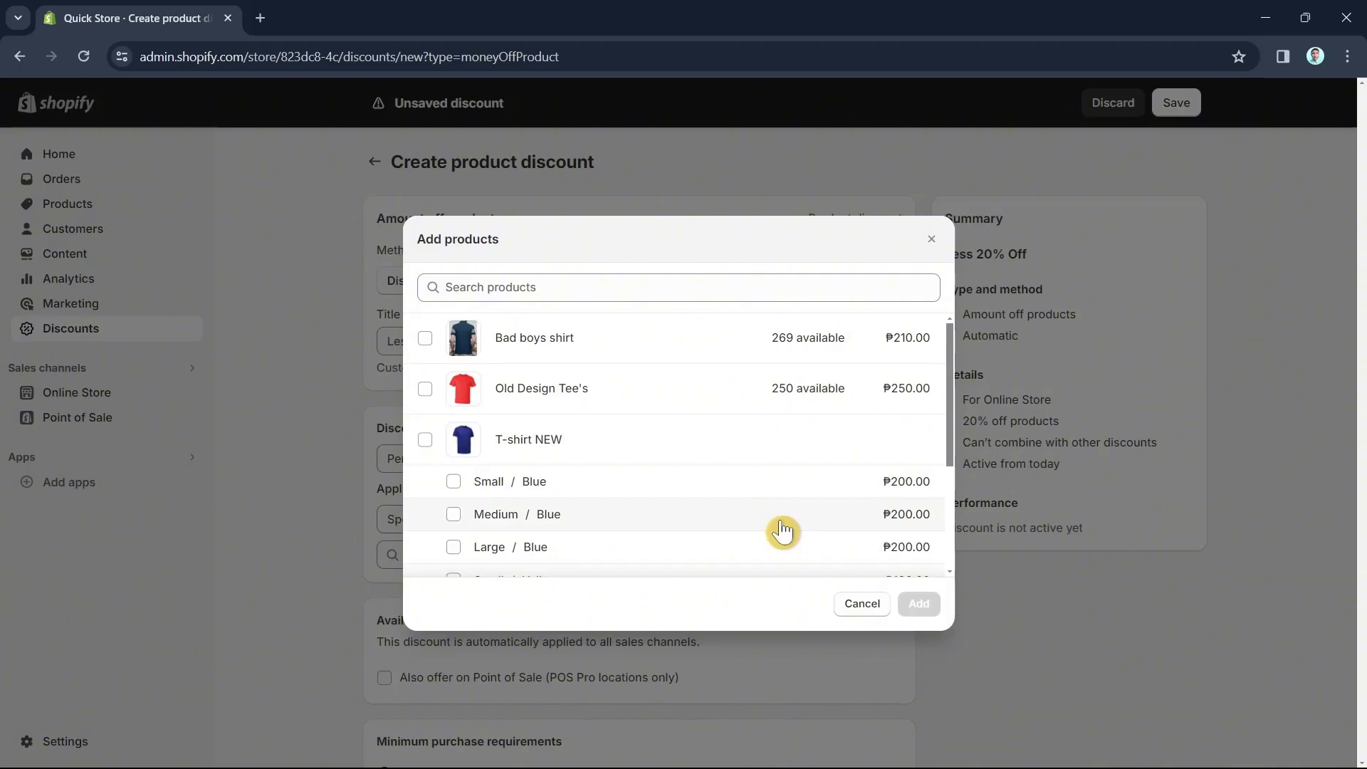
Step: Add only the Small / Yellow and Small / Red variants of T-shirt NEW to the discount
{"action": "scroll", "coordinate": [783, 531], "scroll_direction": "down", "scroll_amount": 3}
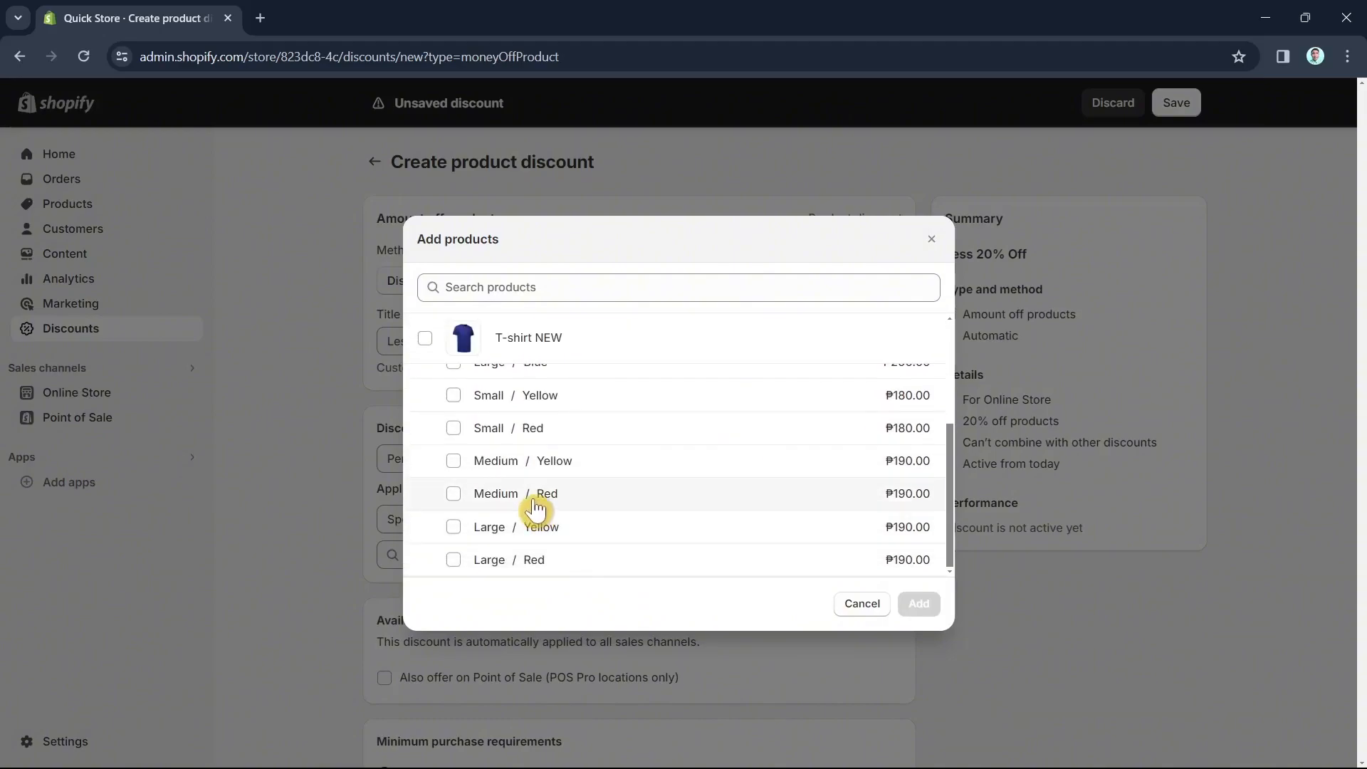
{"action": "left_click", "coordinate": [453, 395]}
{"action": "left_click", "coordinate": [454, 427]}
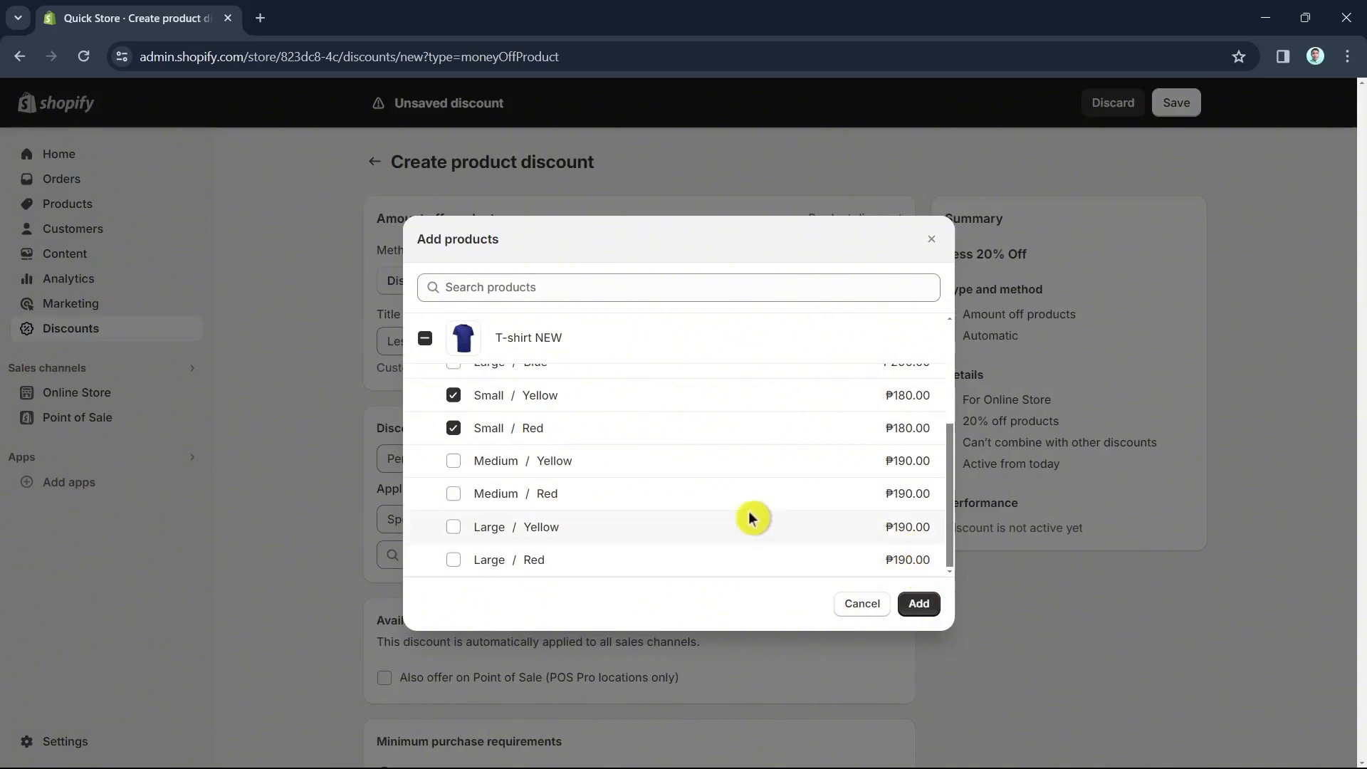
{"action": "scroll", "coordinate": [549, 498], "scroll_direction": "up", "scroll_amount": 2}
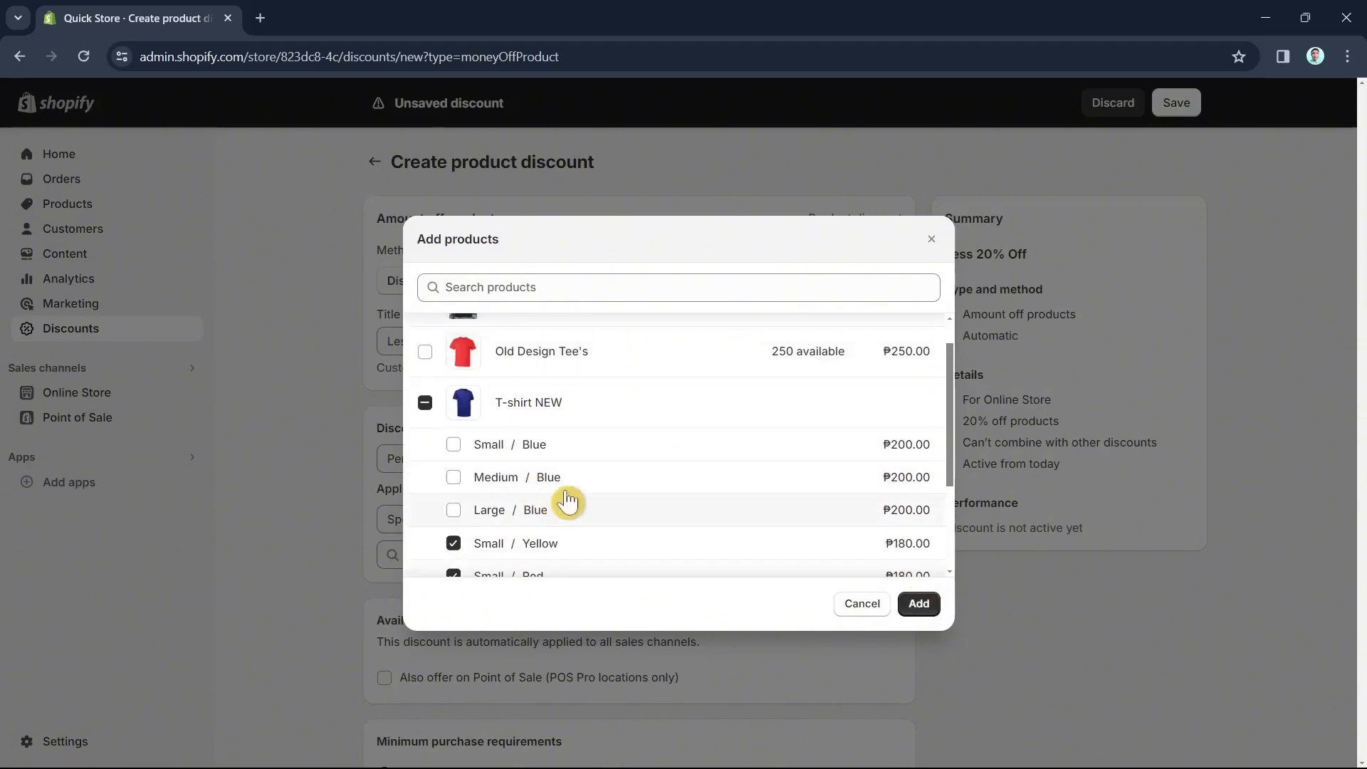
{"action": "scroll", "coordinate": [572, 510], "scroll_direction": "down", "scroll_amount": 2}
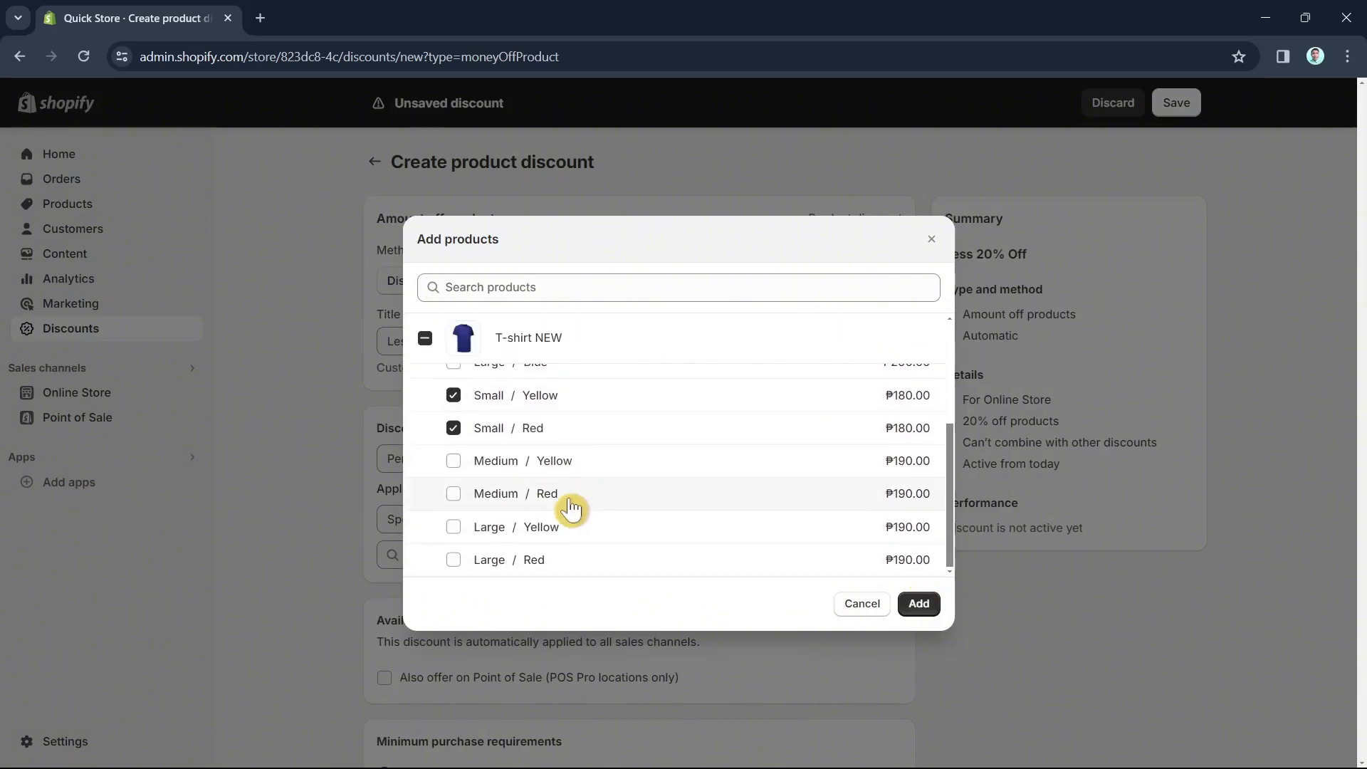
{"action": "left_click", "coordinate": [925, 607]}
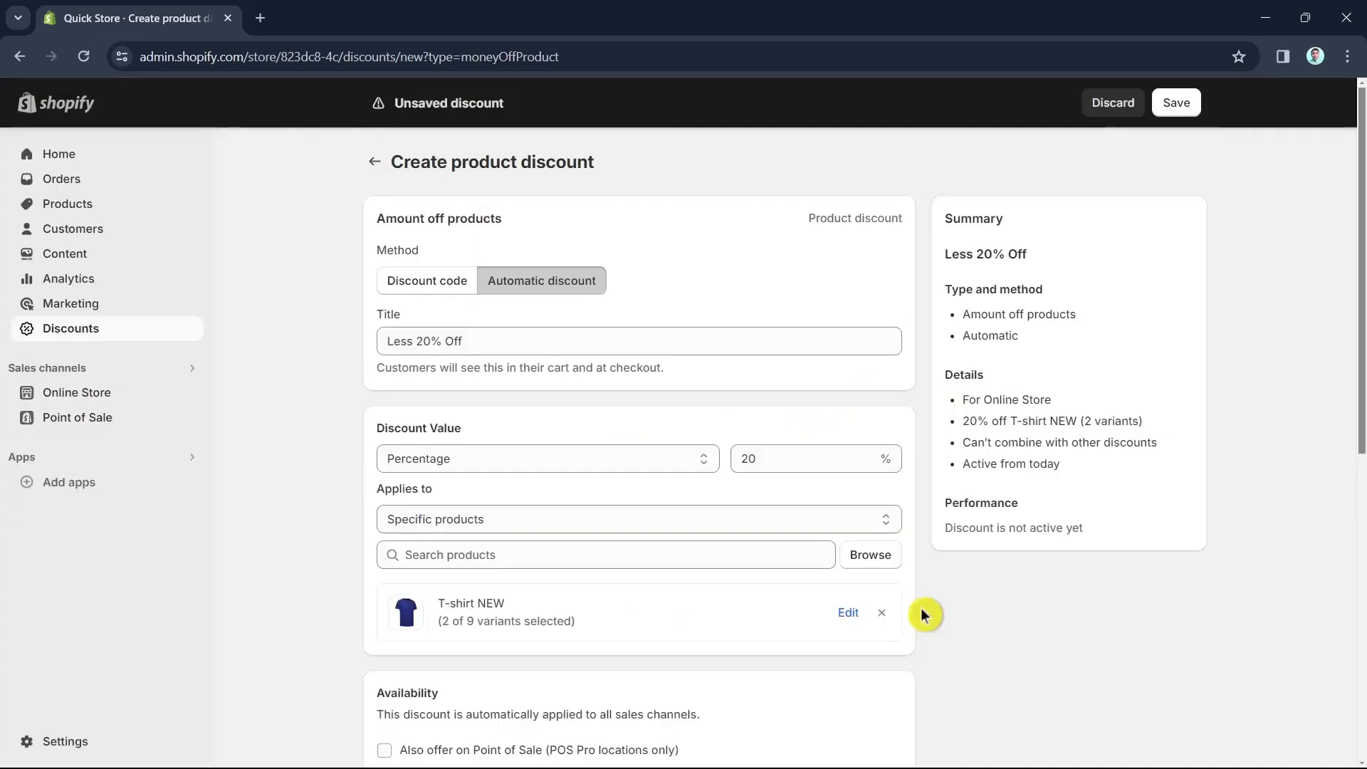
Step: Set the discount's minimum purchase requirement to a minimum purchase amount of ₱1.00
{"action": "scroll", "coordinate": [715, 672], "scroll_direction": "down", "scroll_amount": 2}
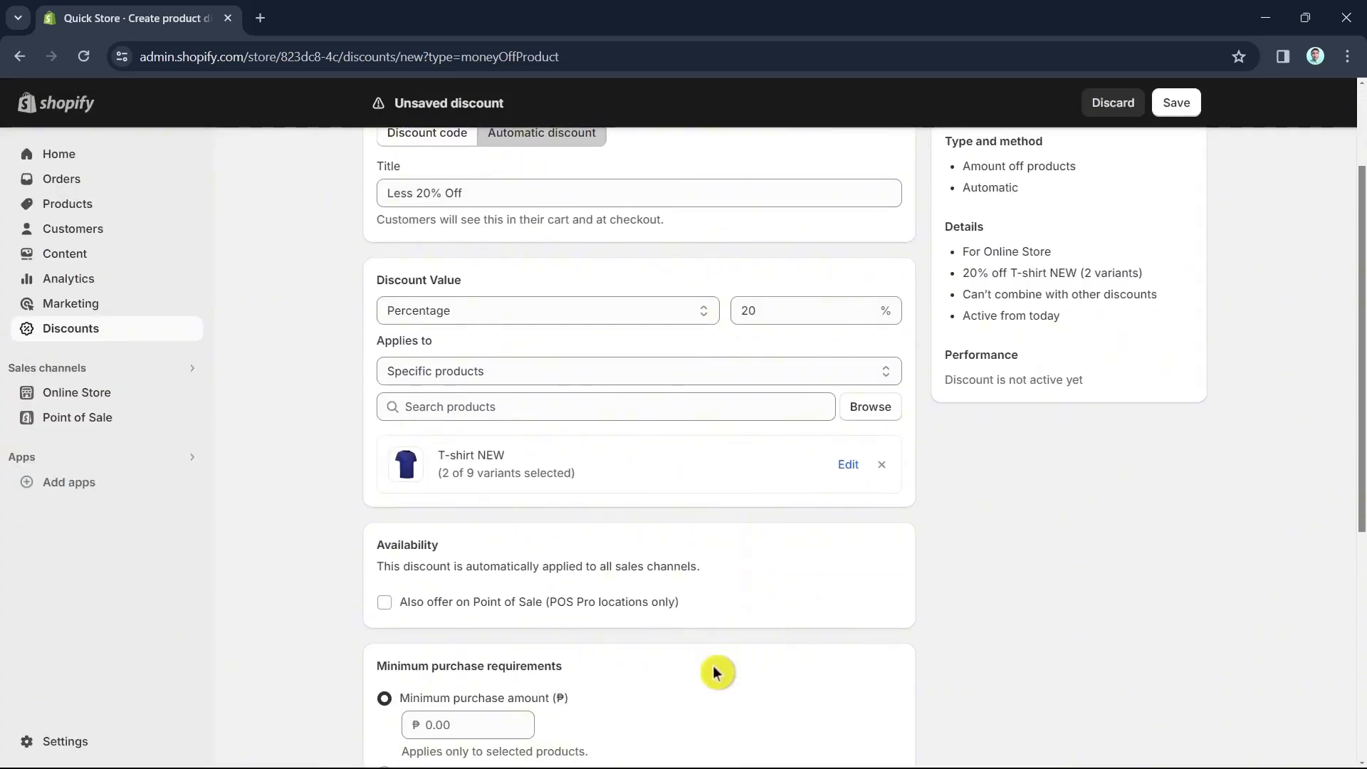
{"action": "scroll", "coordinate": [716, 672], "scroll_direction": "down", "scroll_amount": 2}
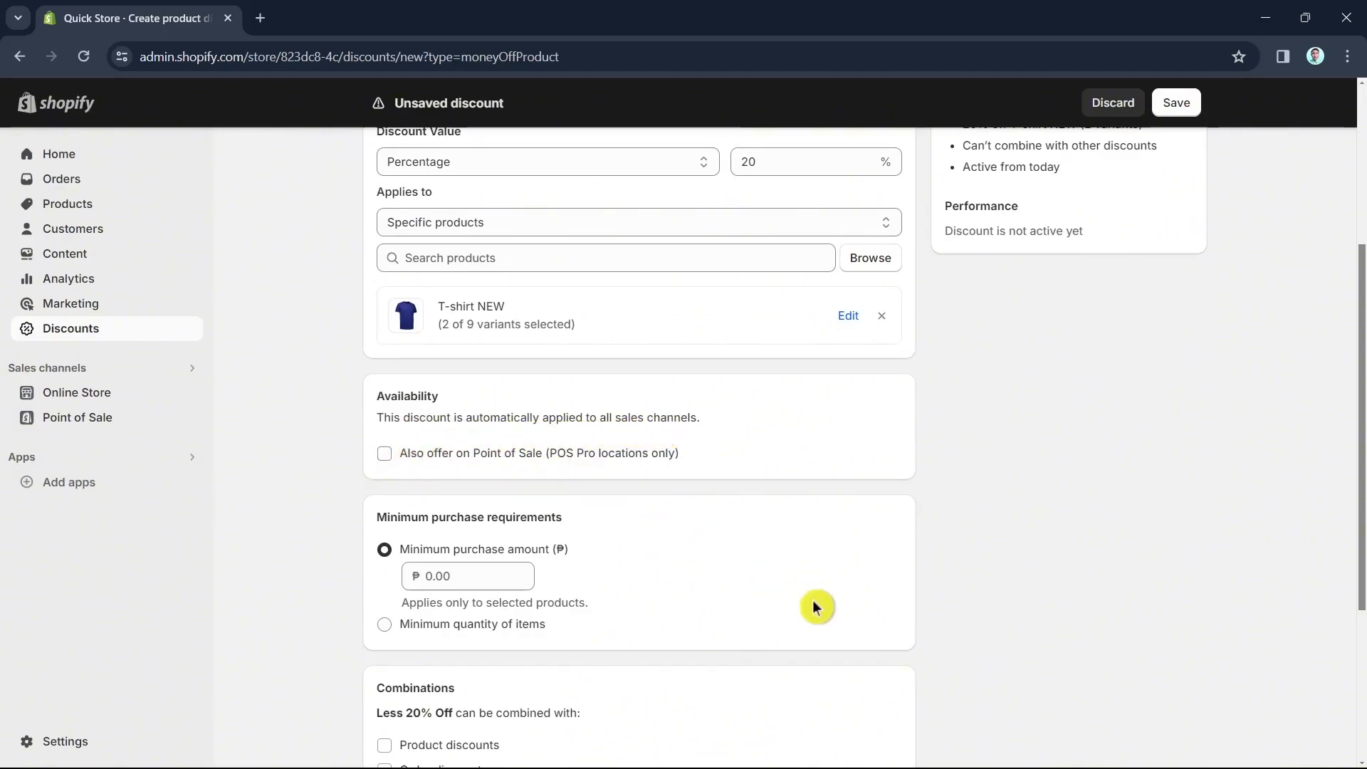
{"action": "scroll", "coordinate": [818, 605], "scroll_direction": "down", "scroll_amount": 2}
{"action": "scroll", "coordinate": [814, 602], "scroll_direction": "up", "scroll_amount": 5}
{"action": "scroll", "coordinate": [777, 589], "scroll_direction": "down", "scroll_amount": 5}
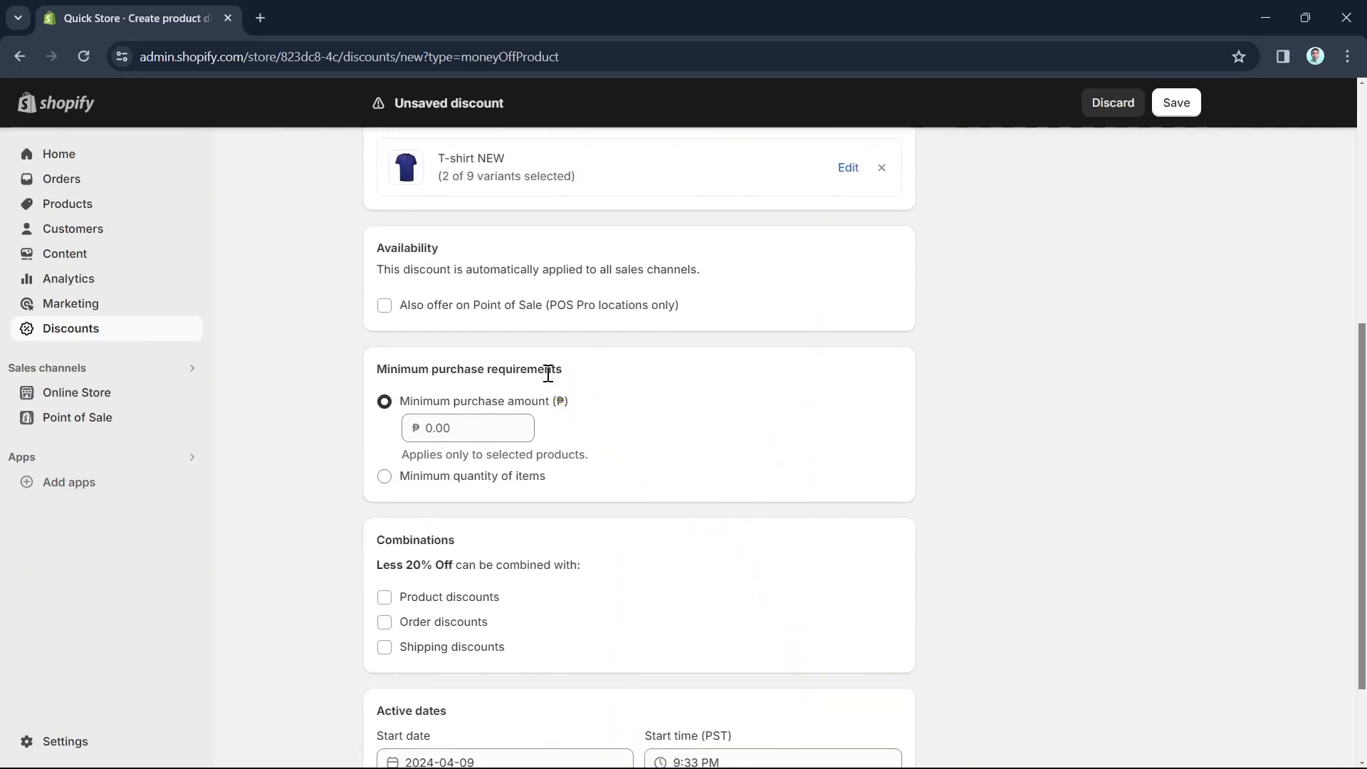
{"action": "left_click", "coordinate": [493, 426]}
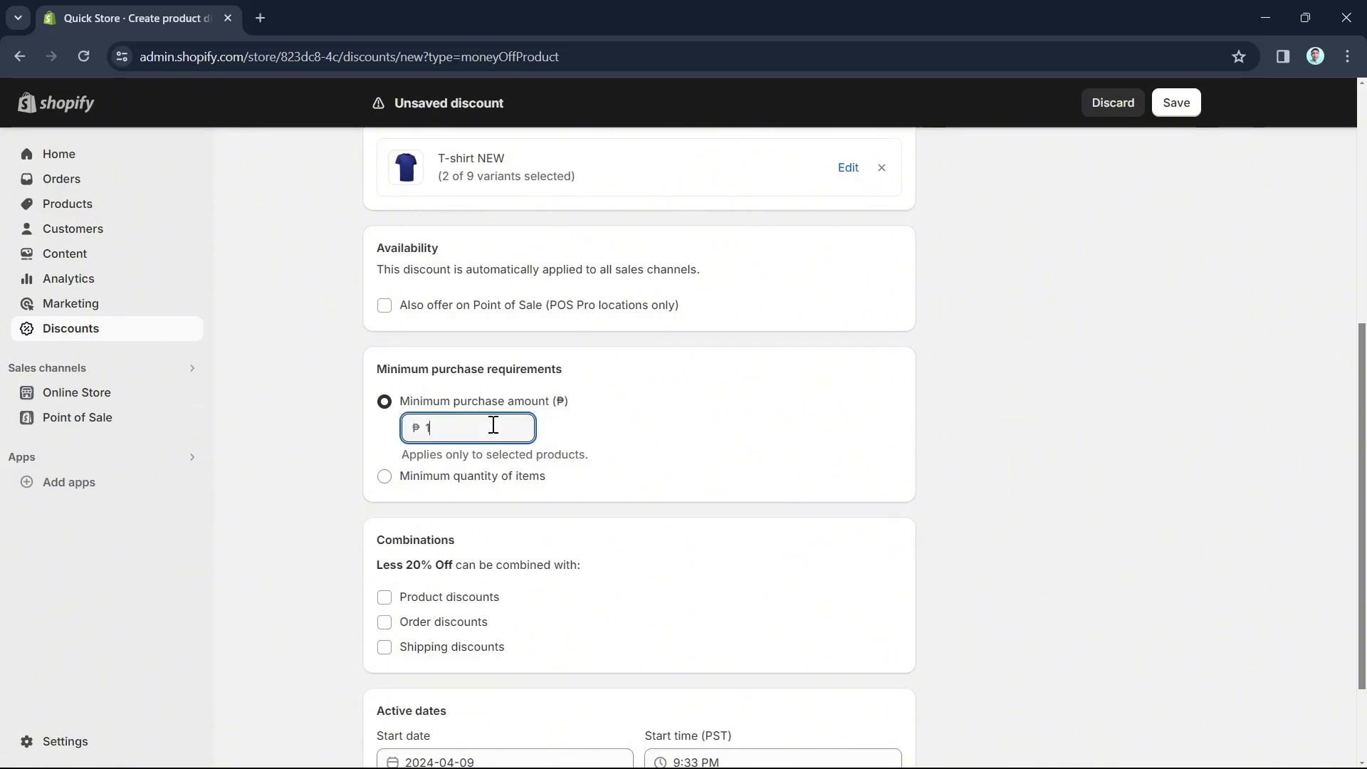
{"action": "left_click", "coordinate": [385, 477]}
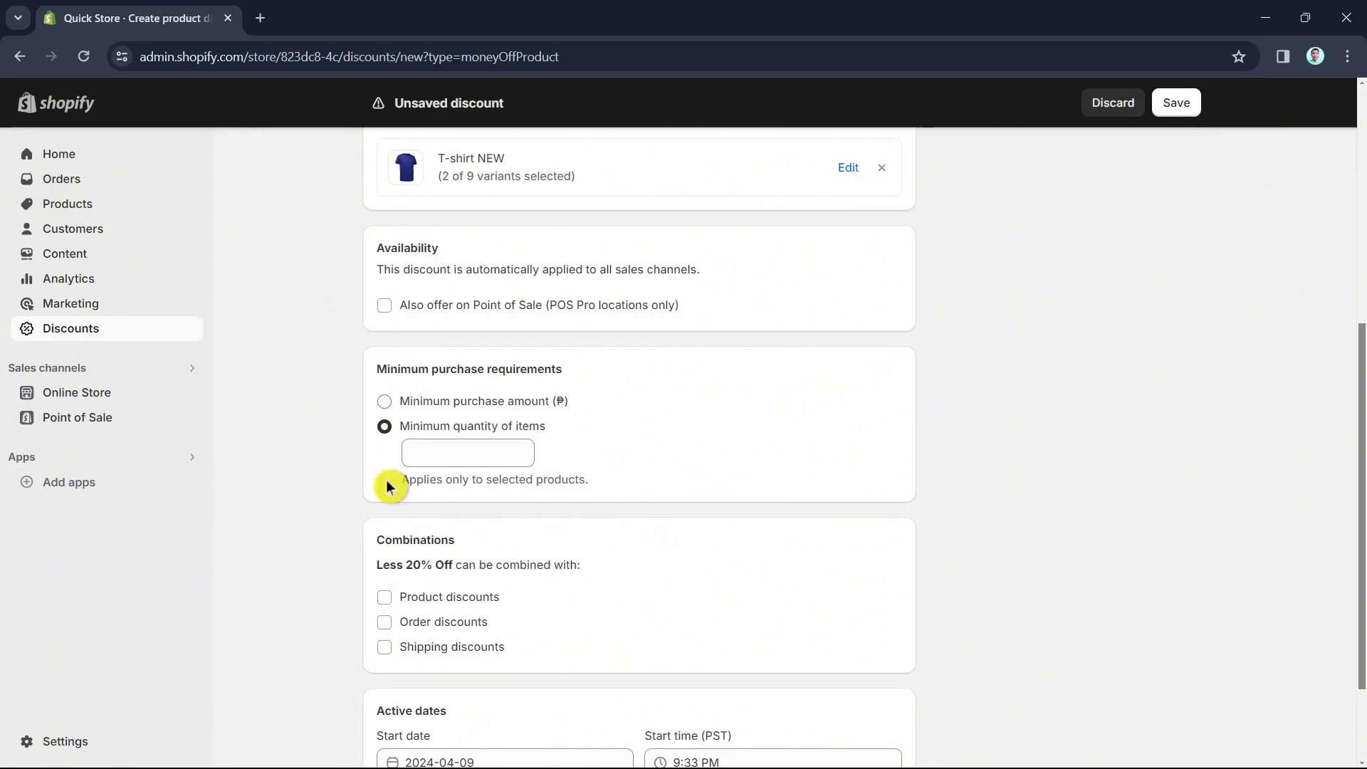
{"action": "left_click", "coordinate": [389, 404]}
{"action": "double_click", "coordinate": [432, 427]}
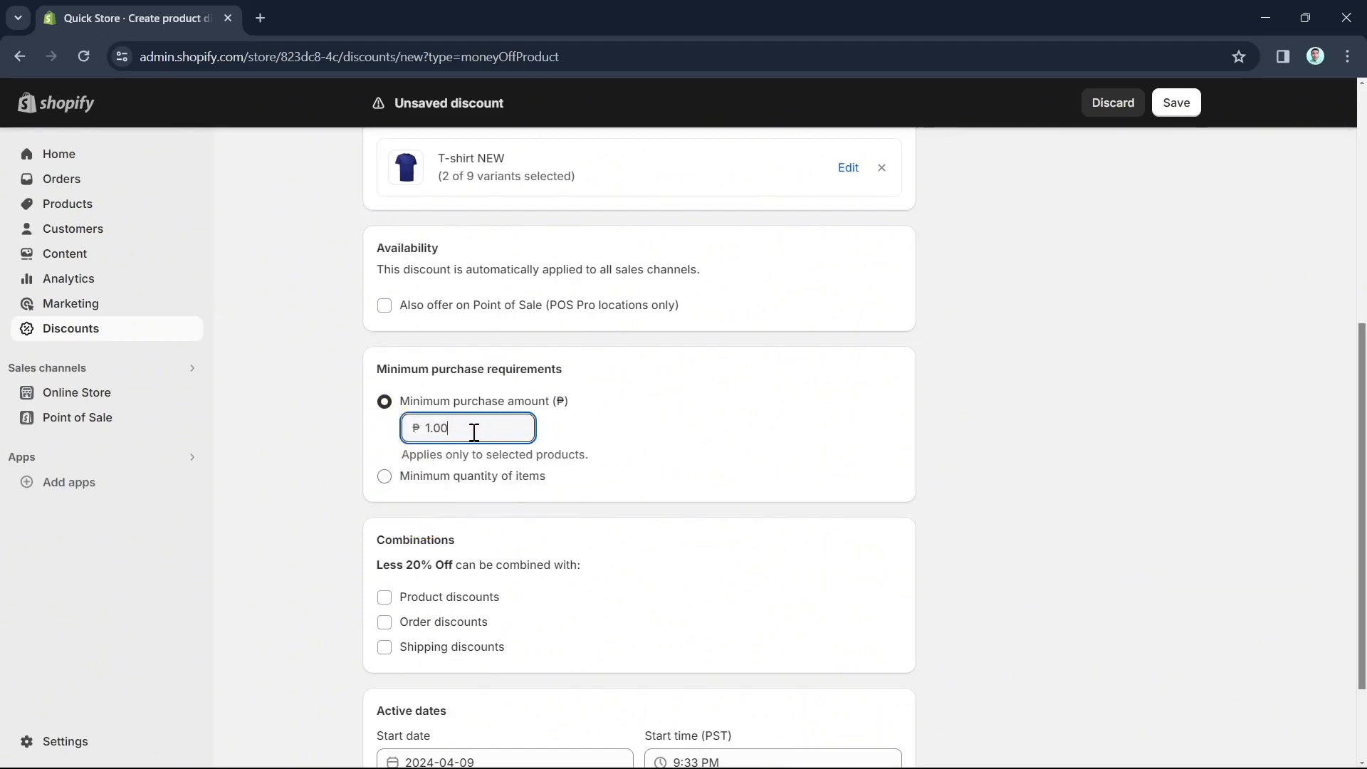
Step: Allow the discount to combine with product, order and shipping discounts, and save it
{"action": "scroll", "coordinate": [620, 563], "scroll_direction": "down", "scroll_amount": 3}
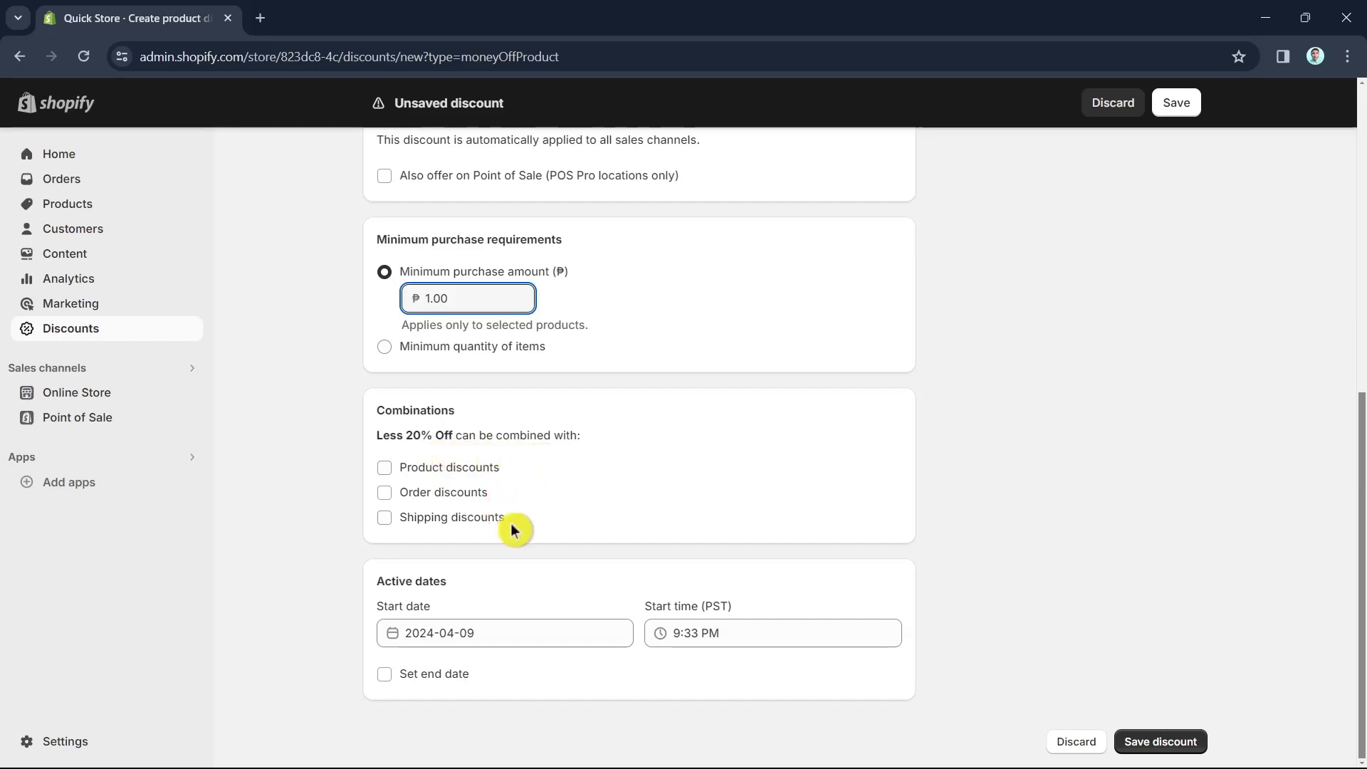
{"action": "left_click", "coordinate": [385, 467]}
{"action": "left_click", "coordinate": [385, 528]}
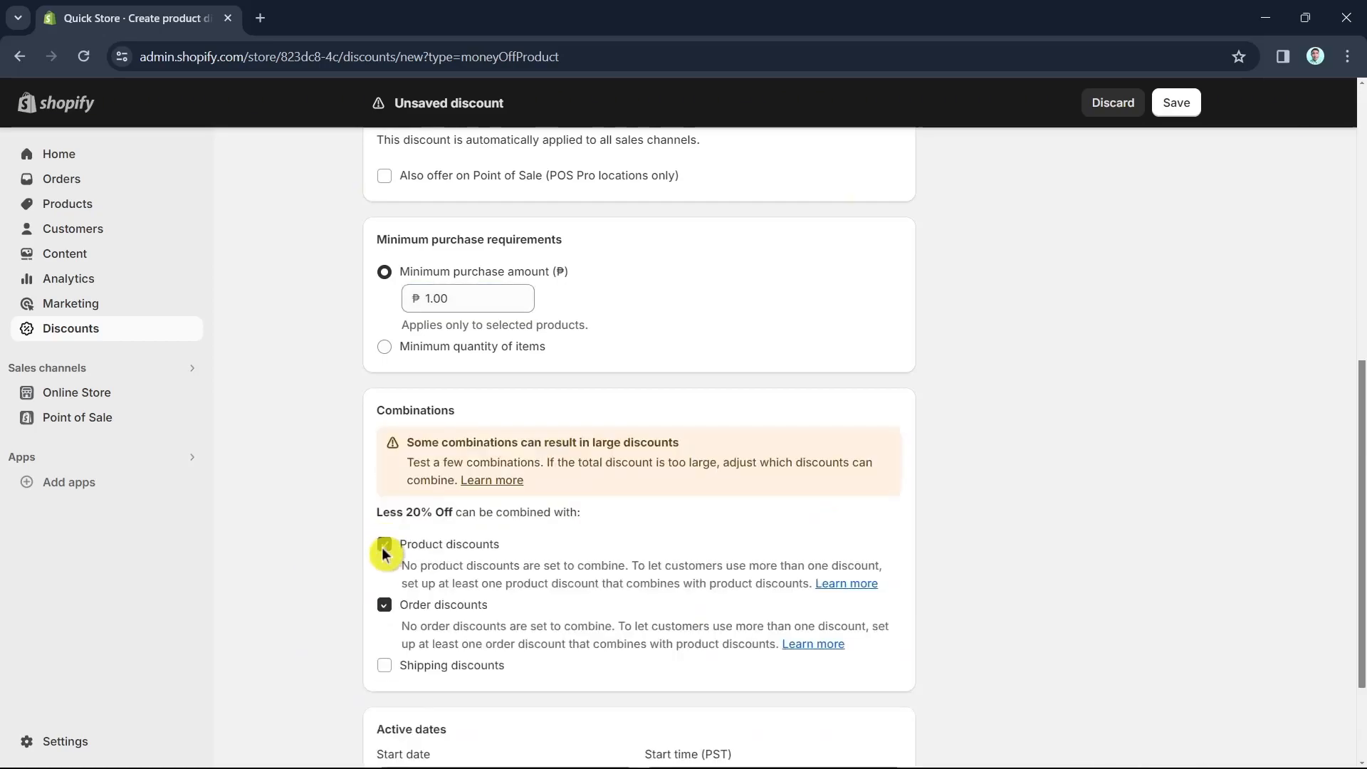
{"action": "left_click", "coordinate": [384, 665]}
{"action": "scroll", "coordinate": [767, 620], "scroll_direction": "down", "scroll_amount": 1}
{"action": "scroll", "coordinate": [783, 621], "scroll_direction": "down", "scroll_amount": 3}
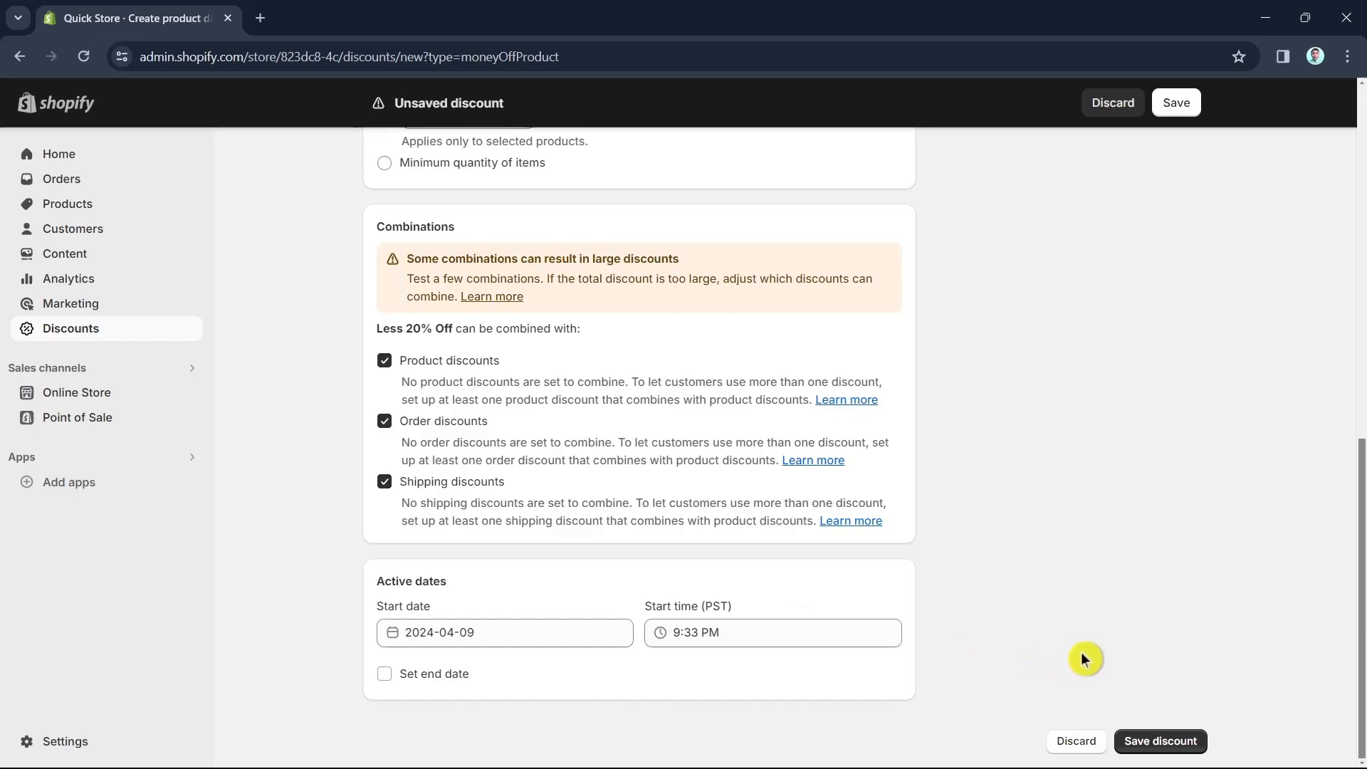
{"action": "left_click", "coordinate": [1159, 745]}
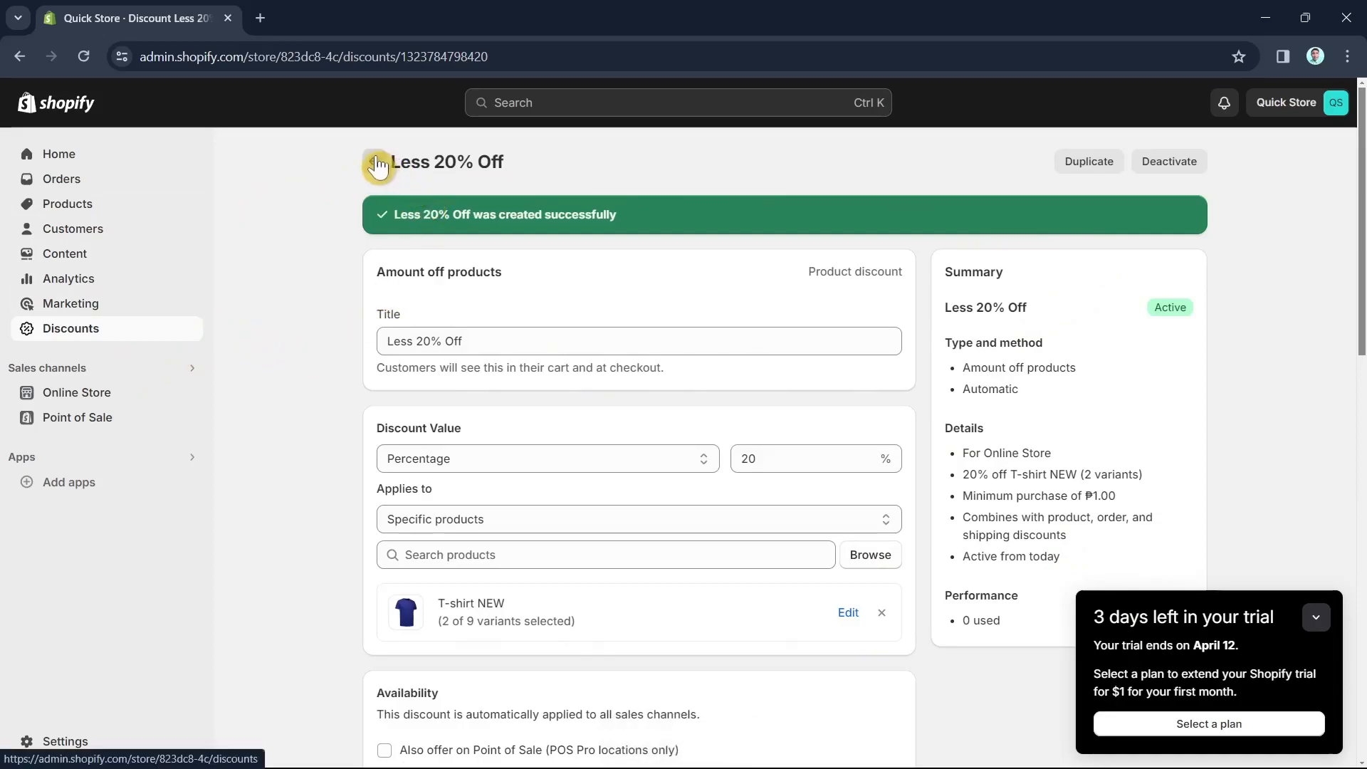
Step: Preview the current Spotlight theme of the online store and look at the Bad boys shirt product page
{"action": "left_click", "coordinate": [81, 208]}
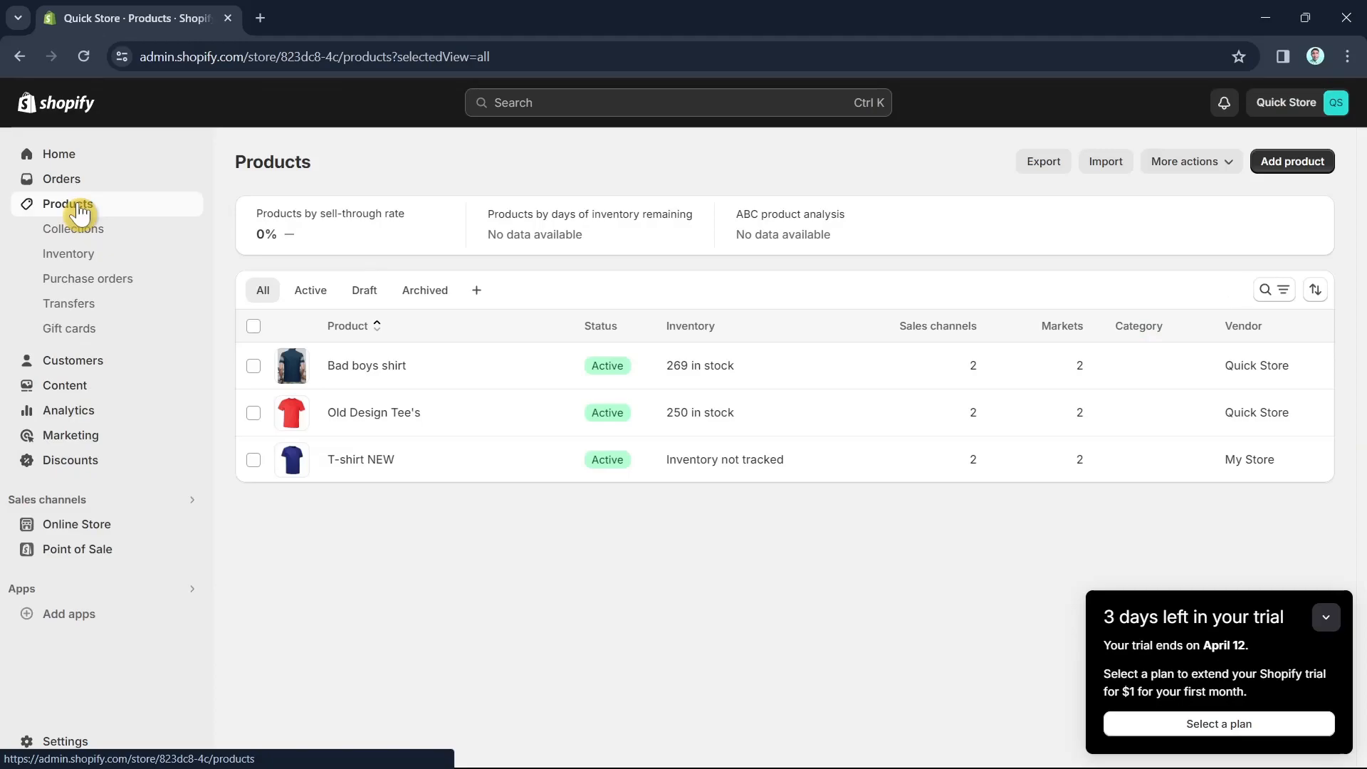
{"action": "left_click", "coordinate": [76, 527]}
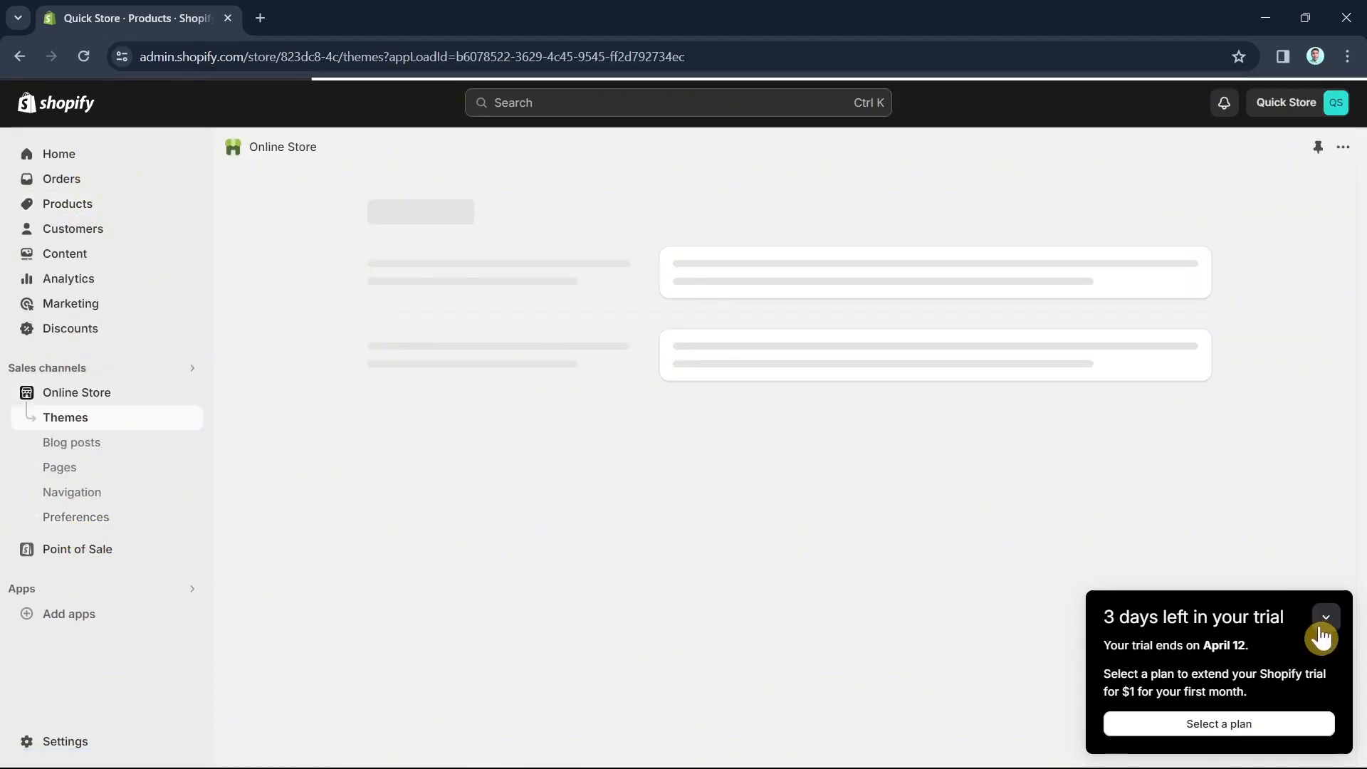
{"action": "left_click", "coordinate": [1320, 630]}
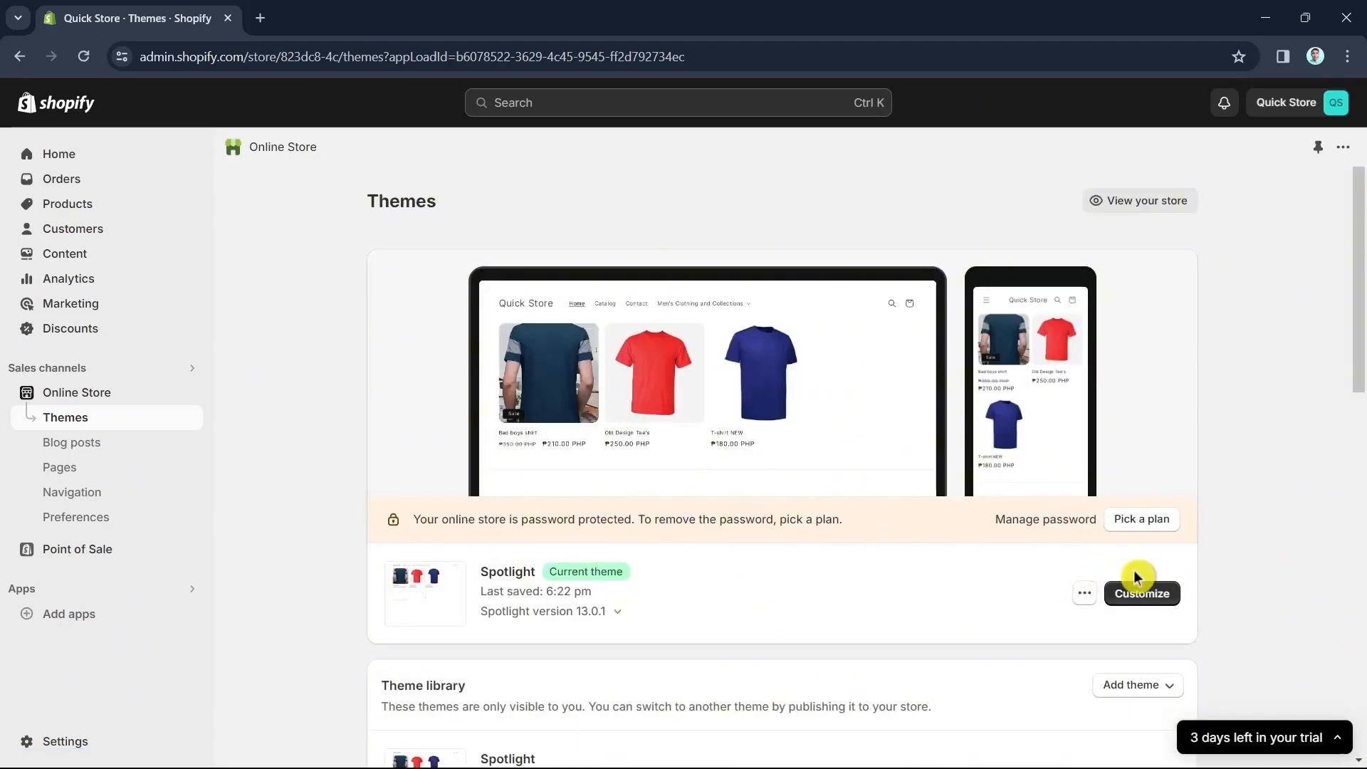
{"action": "left_click", "coordinate": [1085, 594]}
{"action": "left_click", "coordinate": [1003, 388]}
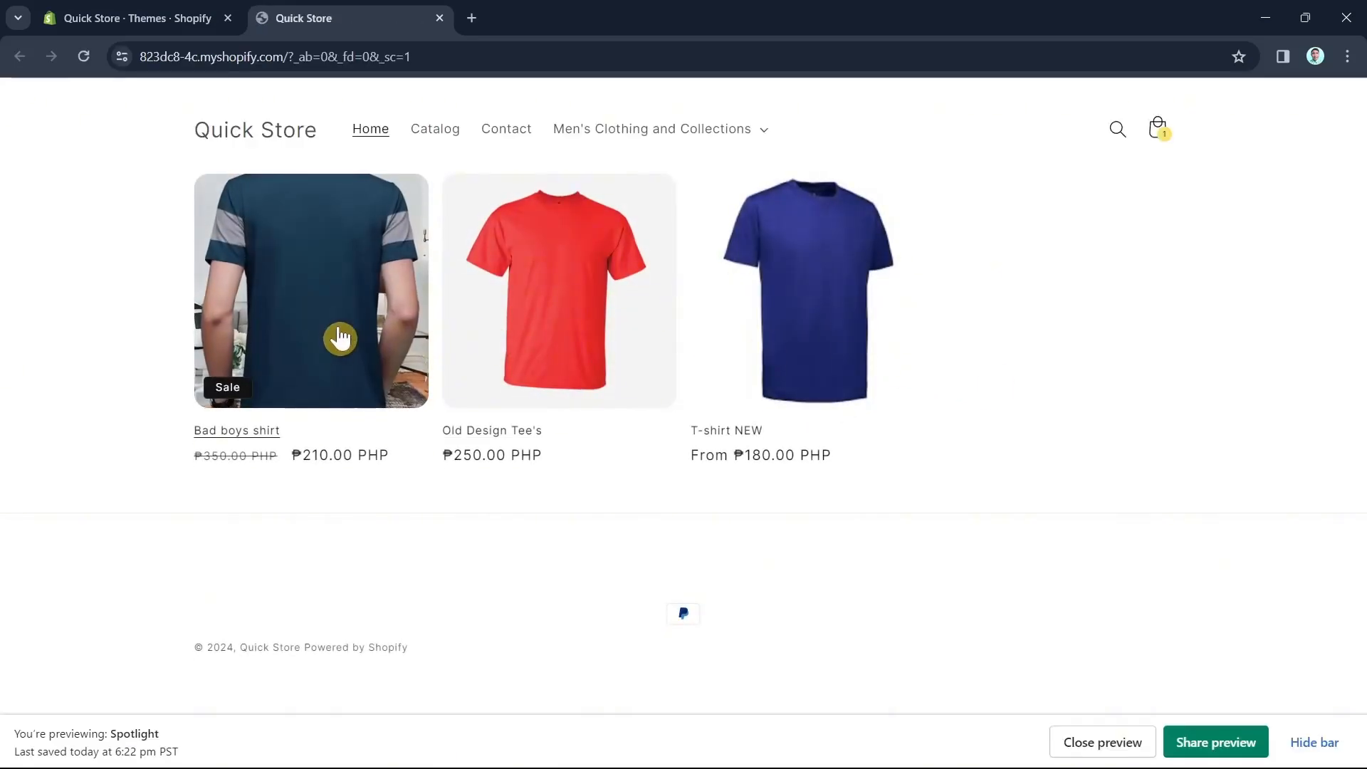
{"action": "left_click", "coordinate": [340, 338]}
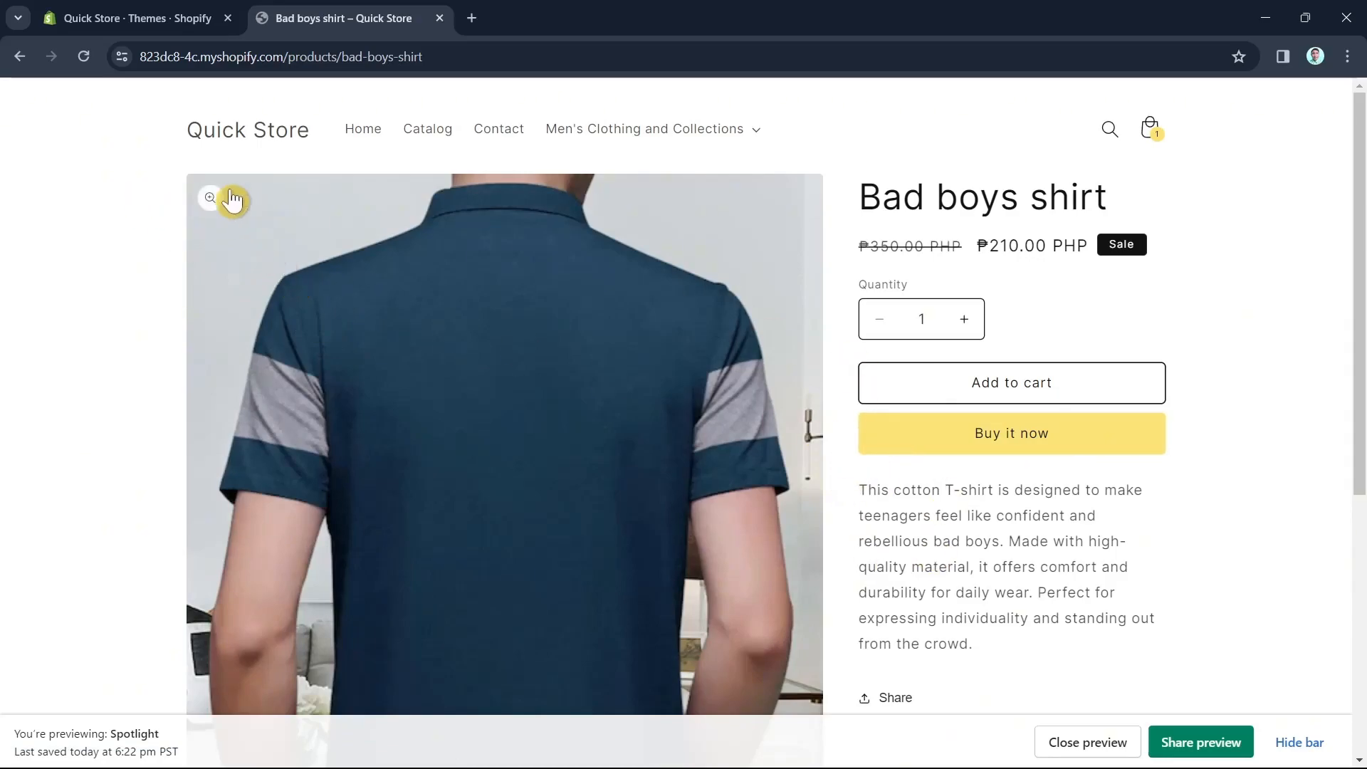
{"action": "left_click", "coordinate": [22, 57]}
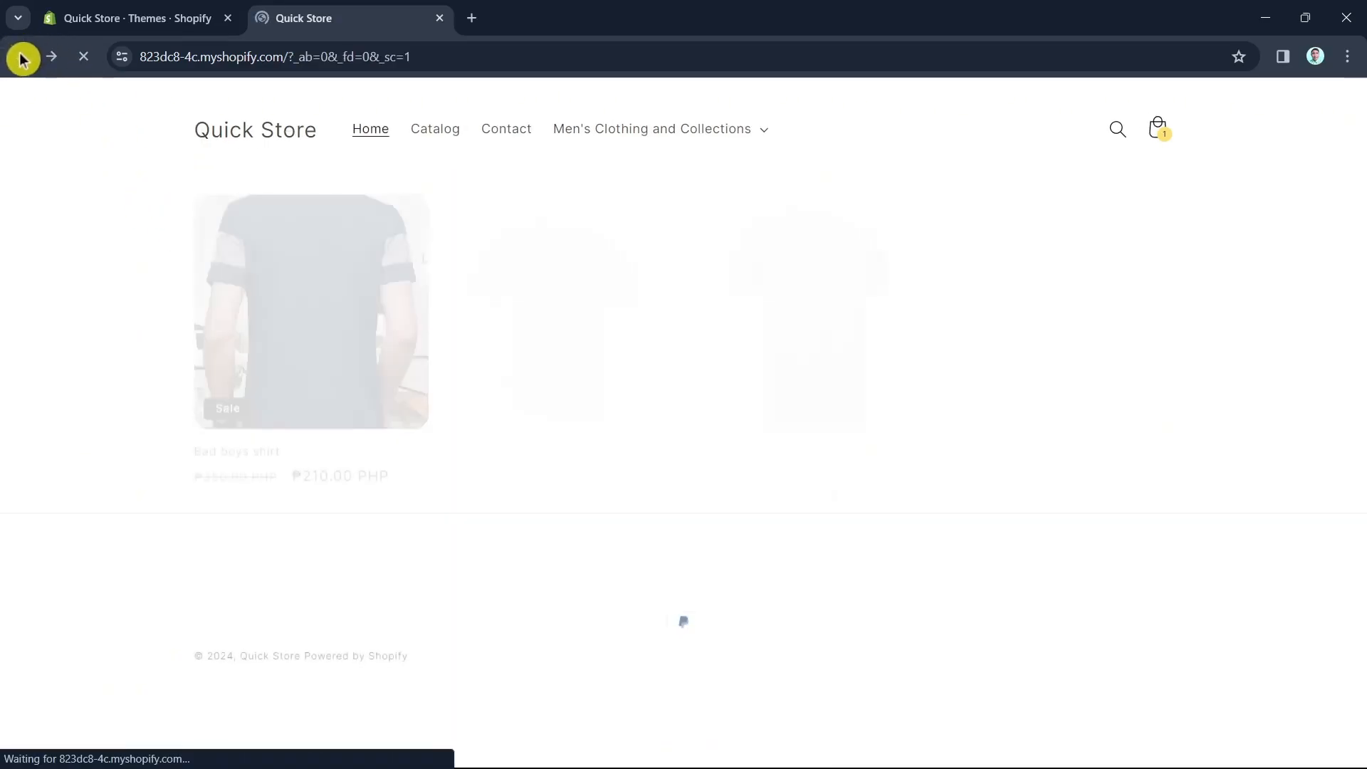
Step: Open the T-shirt NEW page in the preview and check its price for Medium and for Small in Yellow
{"action": "left_click", "coordinate": [860, 320]}
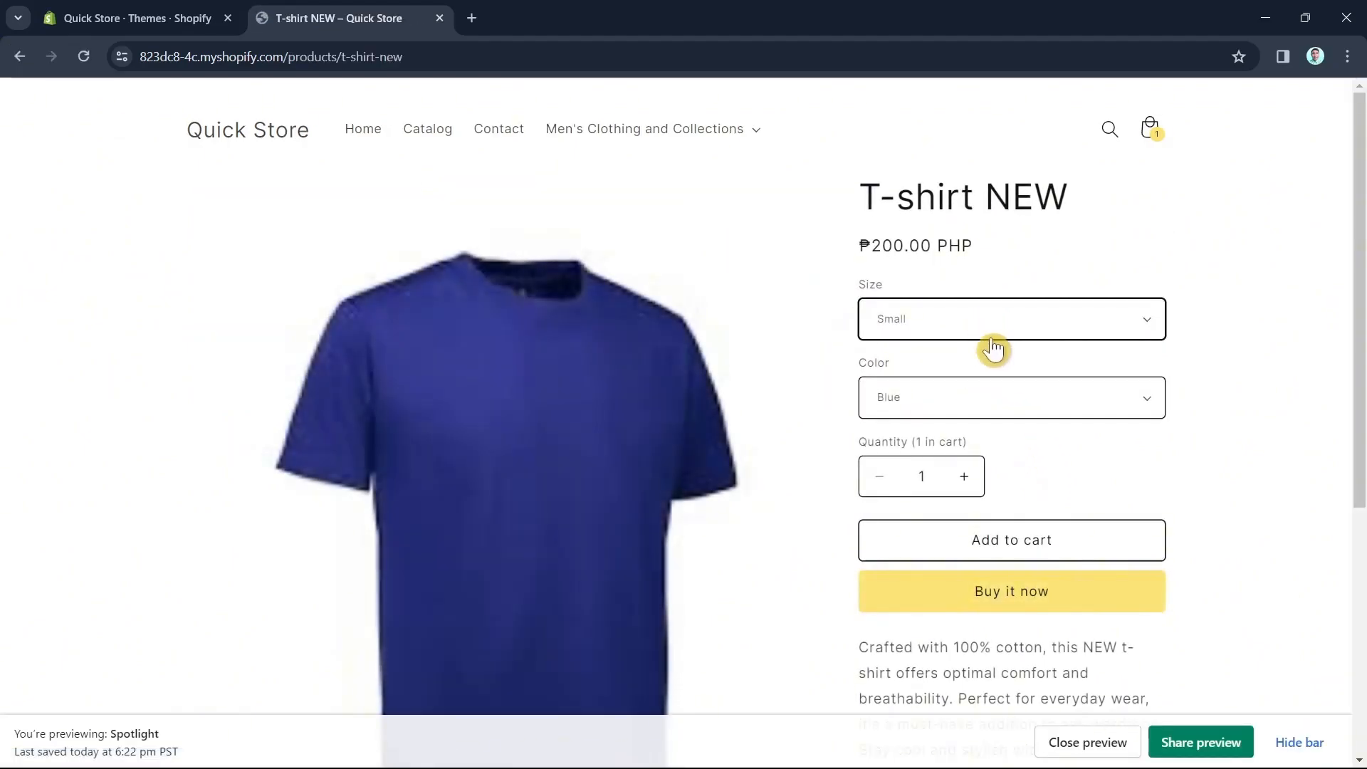
{"action": "left_click", "coordinate": [989, 335]}
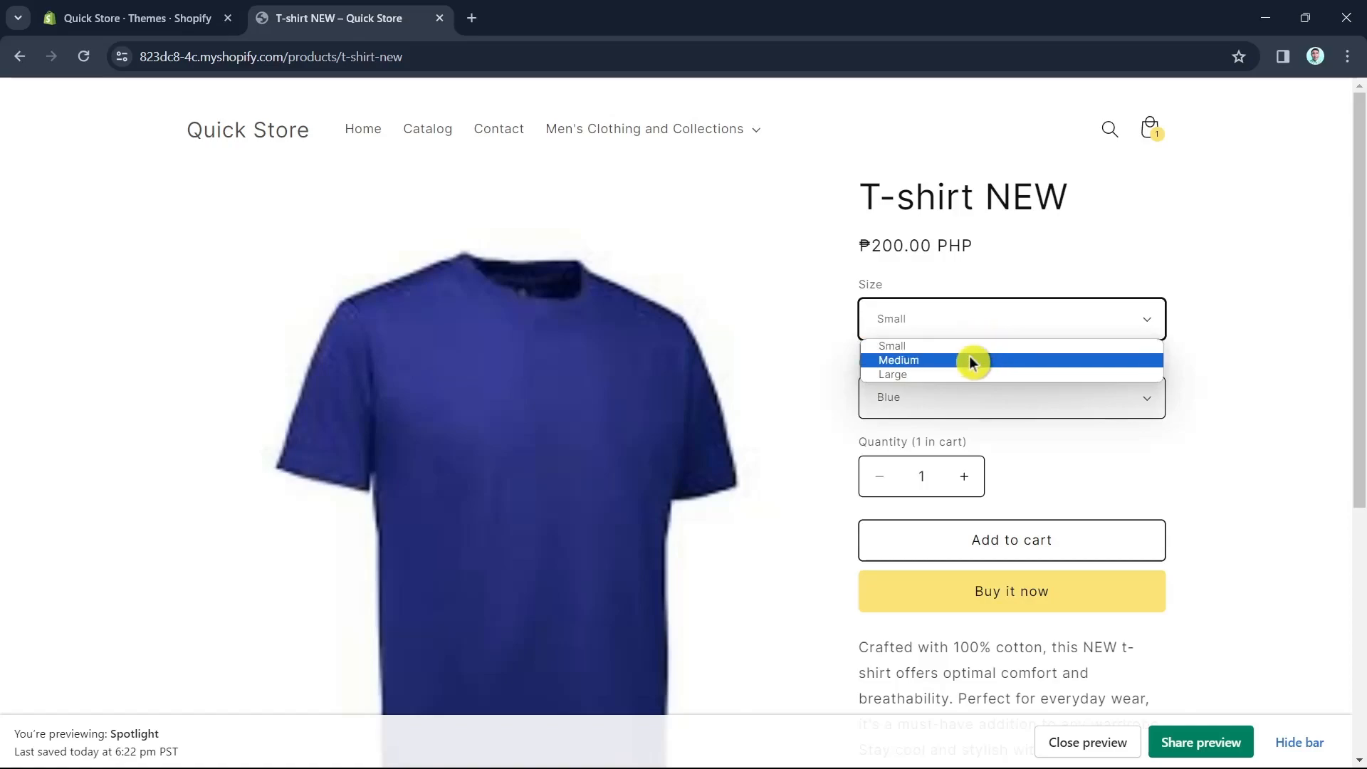
{"action": "left_click", "coordinate": [971, 360]}
{"action": "left_click", "coordinate": [971, 400]}
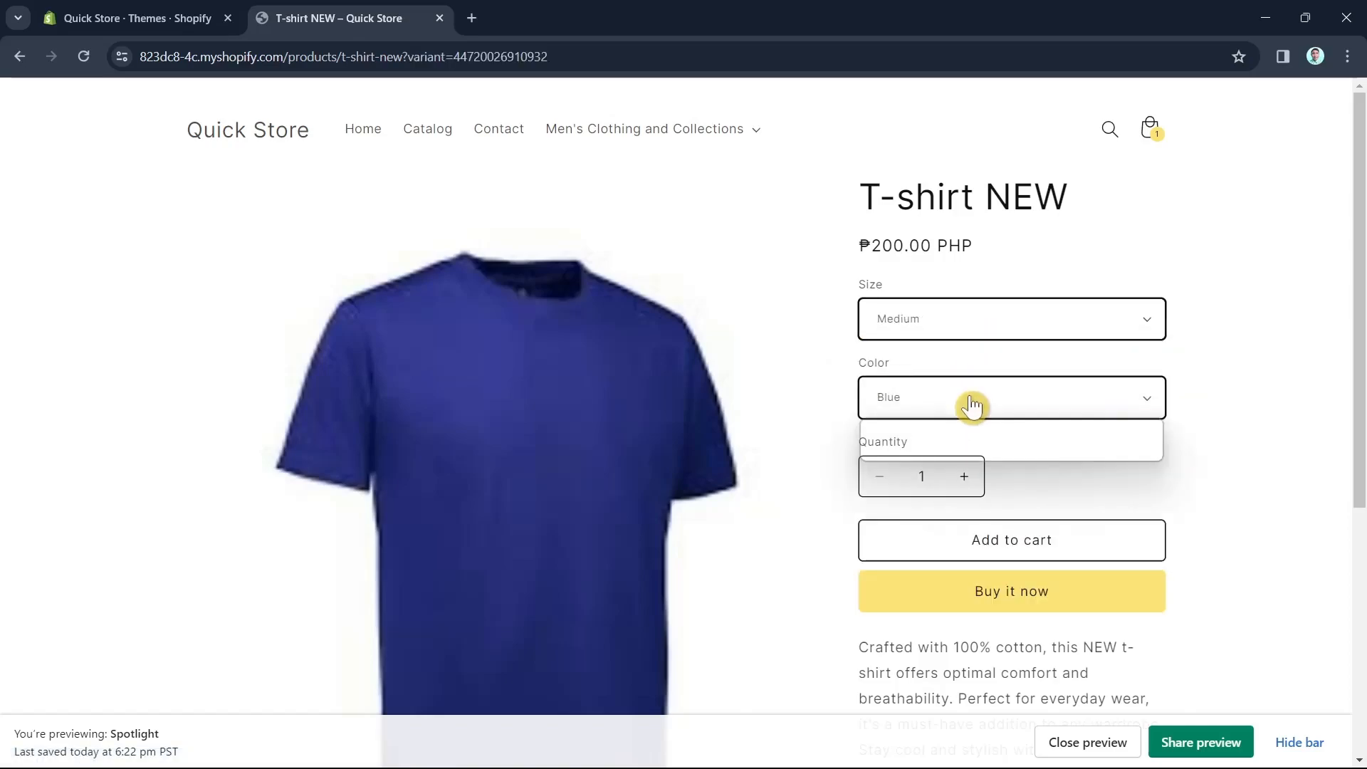
{"action": "left_click", "coordinate": [964, 440]}
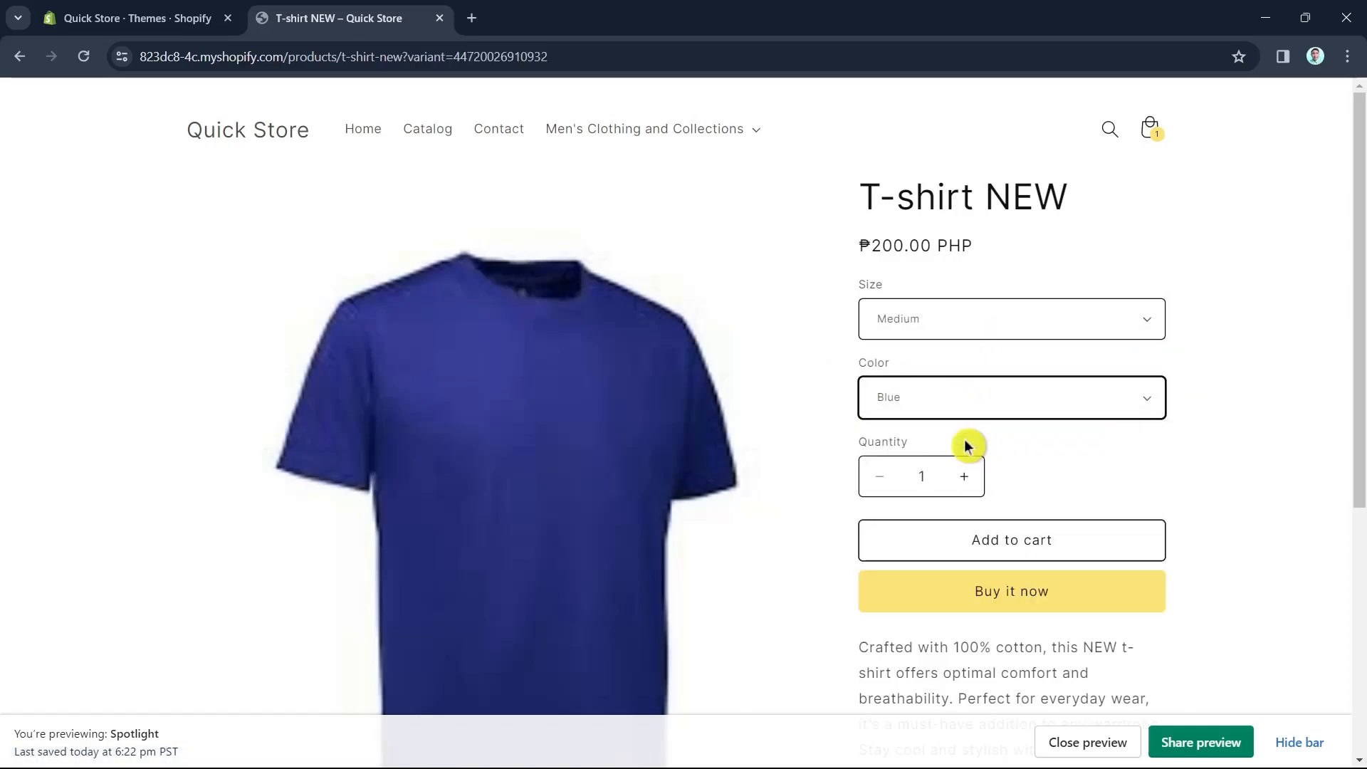
{"action": "left_click", "coordinate": [968, 331]}
{"action": "left_click", "coordinate": [958, 345]}
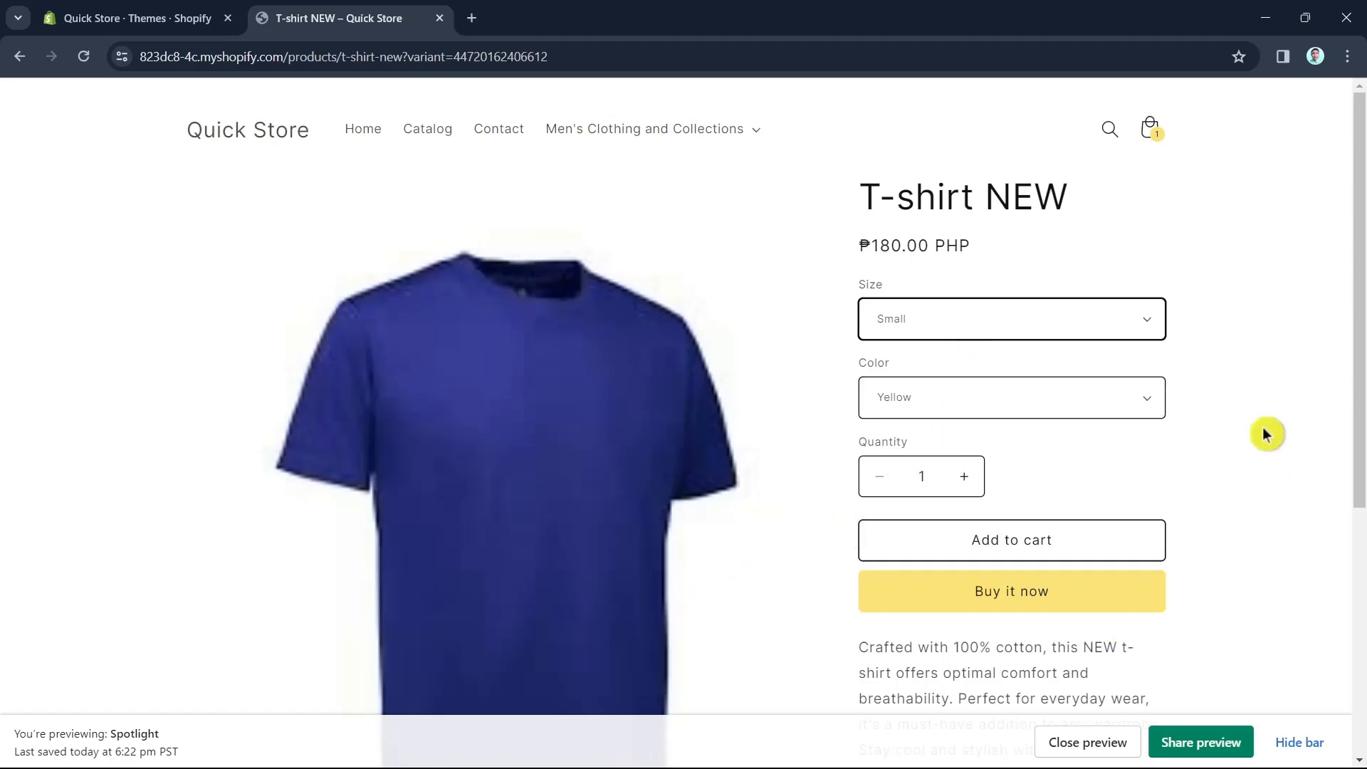
{"action": "scroll", "coordinate": [1102, 548], "scroll_direction": "down", "scroll_amount": 3}
{"action": "scroll", "coordinate": [1103, 566], "scroll_direction": "down", "scroll_amount": 2}
{"action": "scroll", "coordinate": [696, 318], "scroll_direction": "up", "scroll_amount": 6}
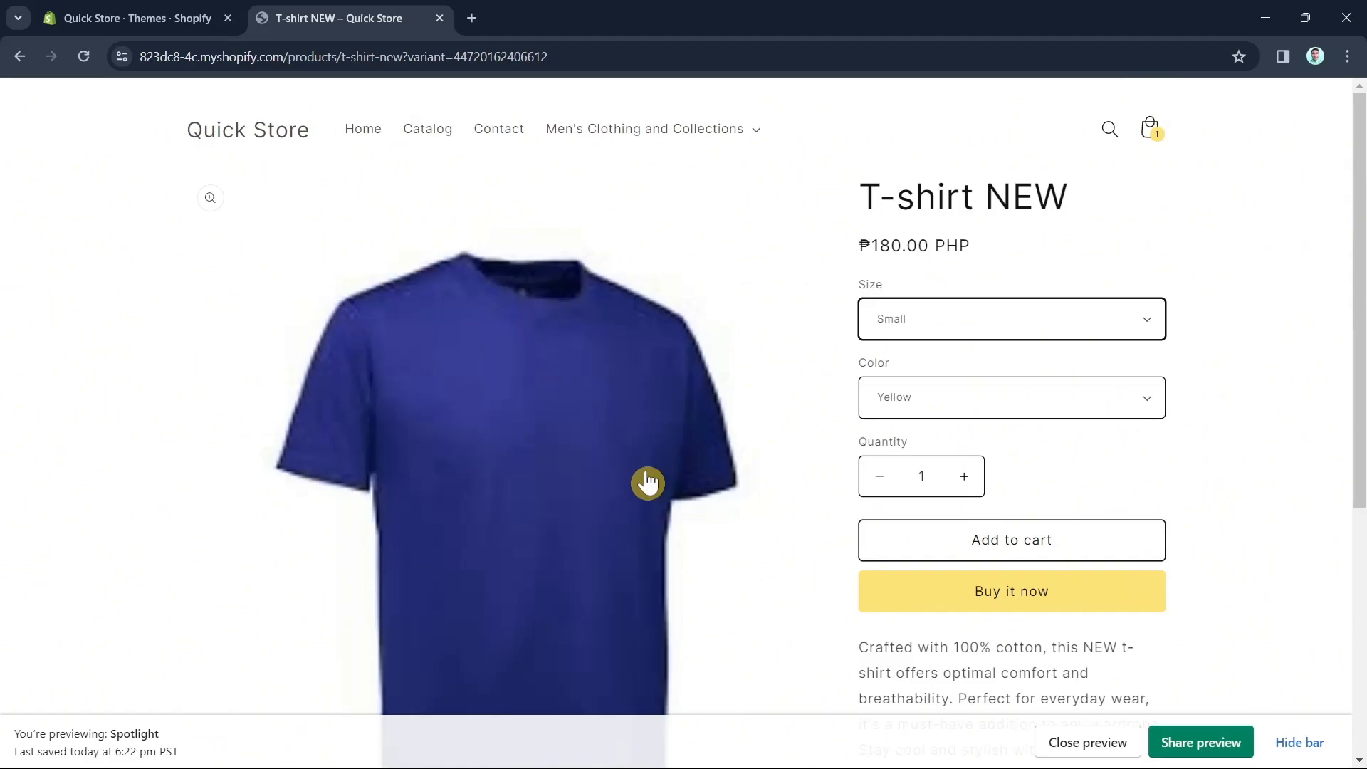
Step: Return to the store admin and open the list of discounts
{"action": "left_click", "coordinate": [134, 11]}
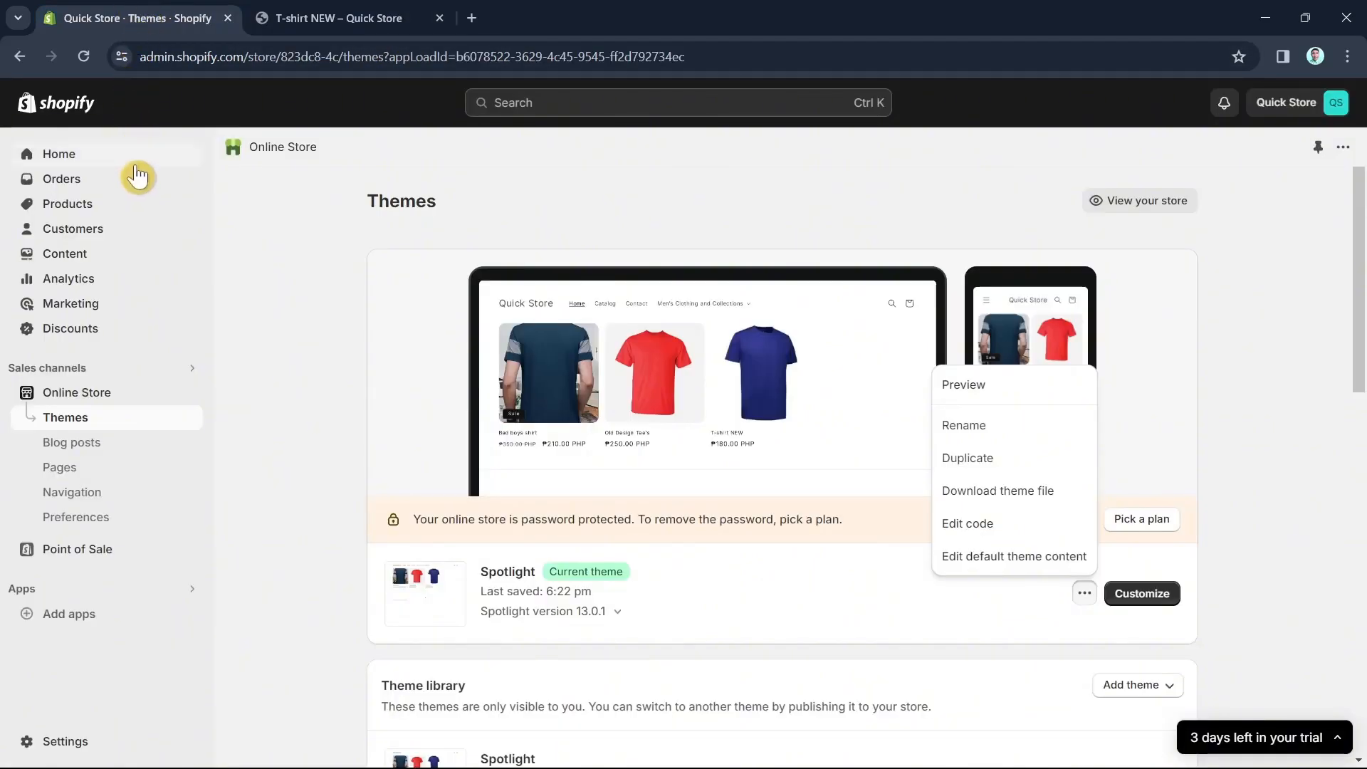
{"action": "left_click", "coordinate": [90, 338]}
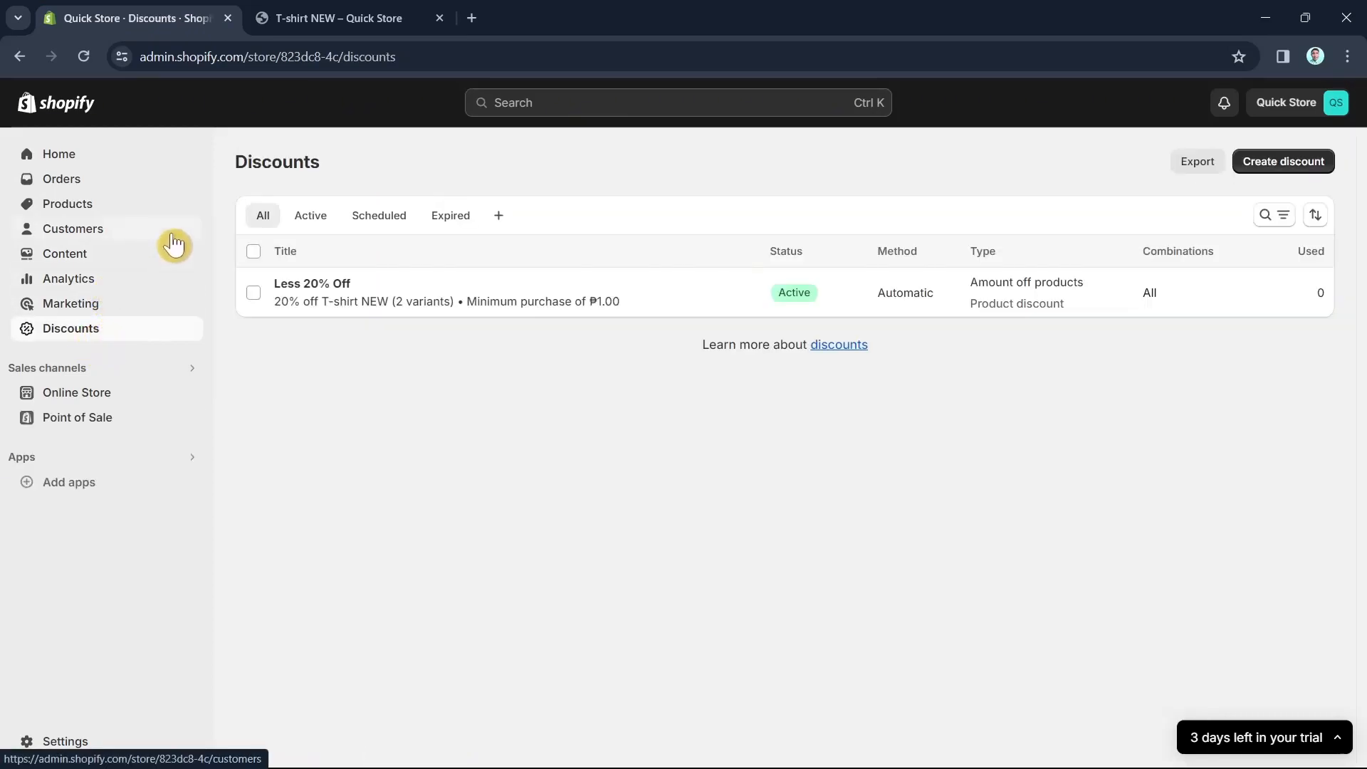
Step: Start an automatic amount-off-order discount titled "10% Off on Minimum Spent of $50"
{"action": "left_click", "coordinate": [1267, 169]}
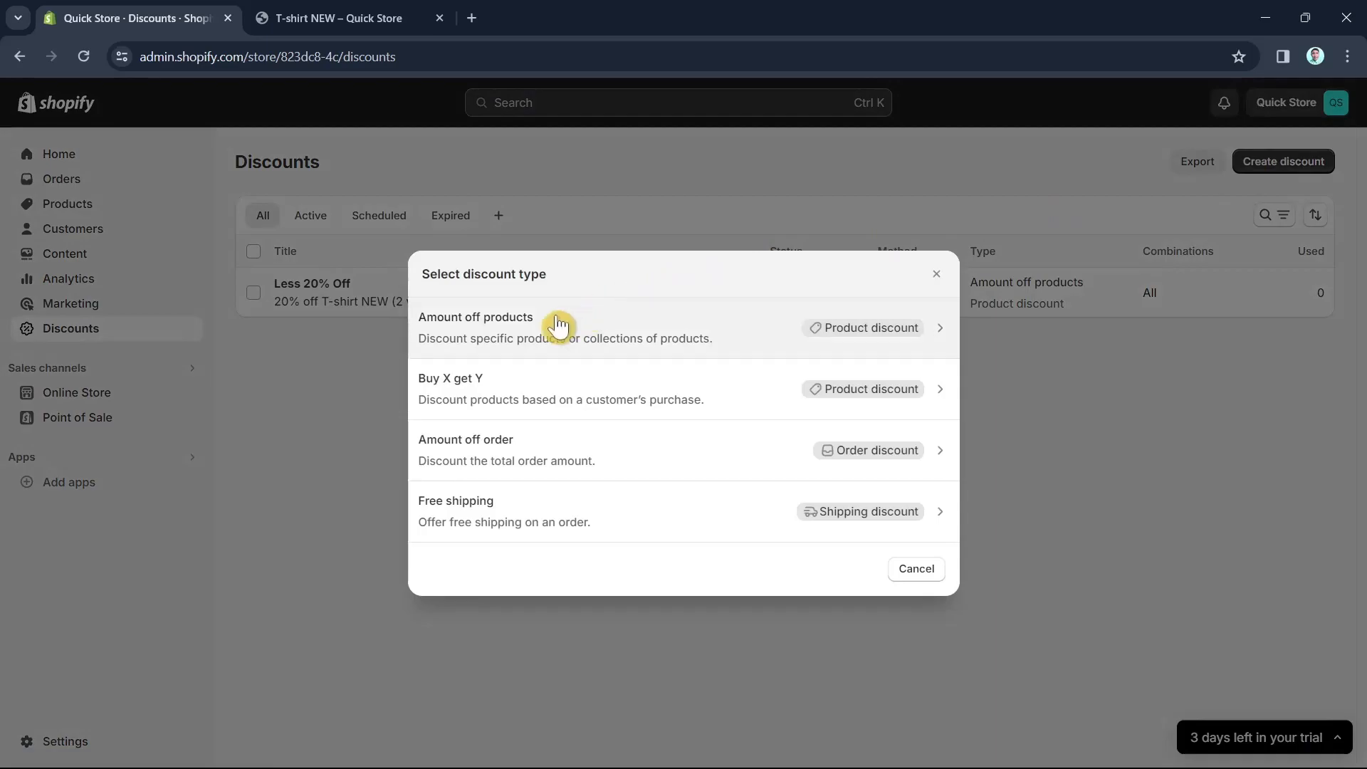
{"action": "left_click", "coordinate": [594, 470]}
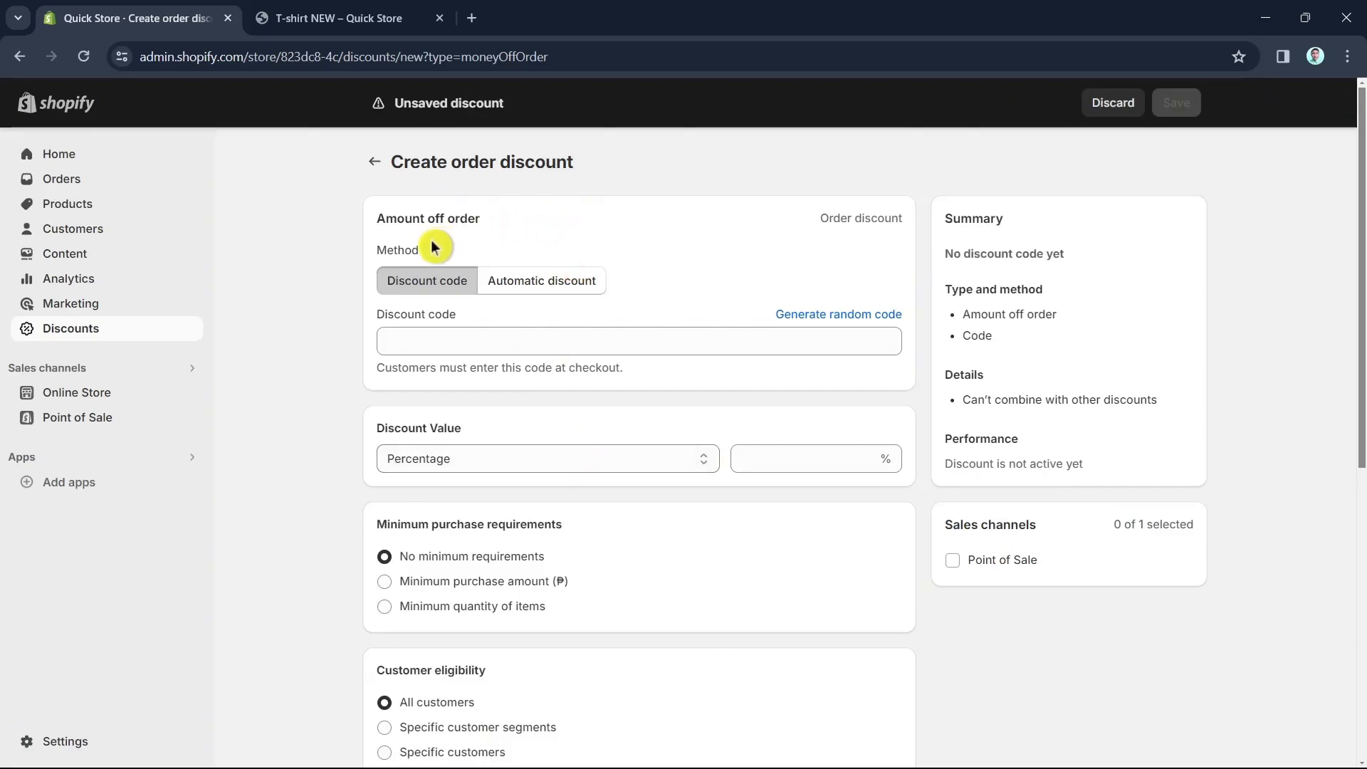
{"action": "left_click", "coordinate": [502, 287]}
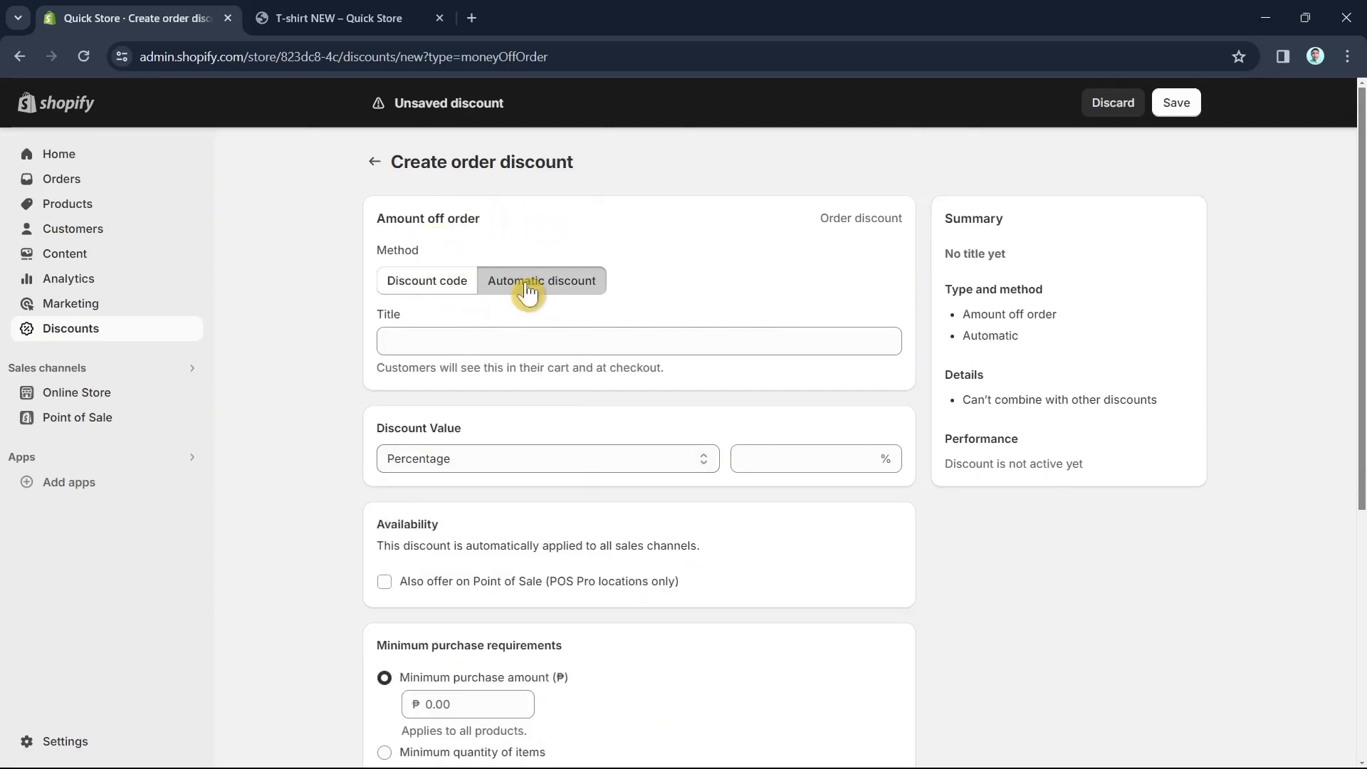
{"action": "left_click", "coordinate": [482, 347]}
{"action": "type", "text": "10"}
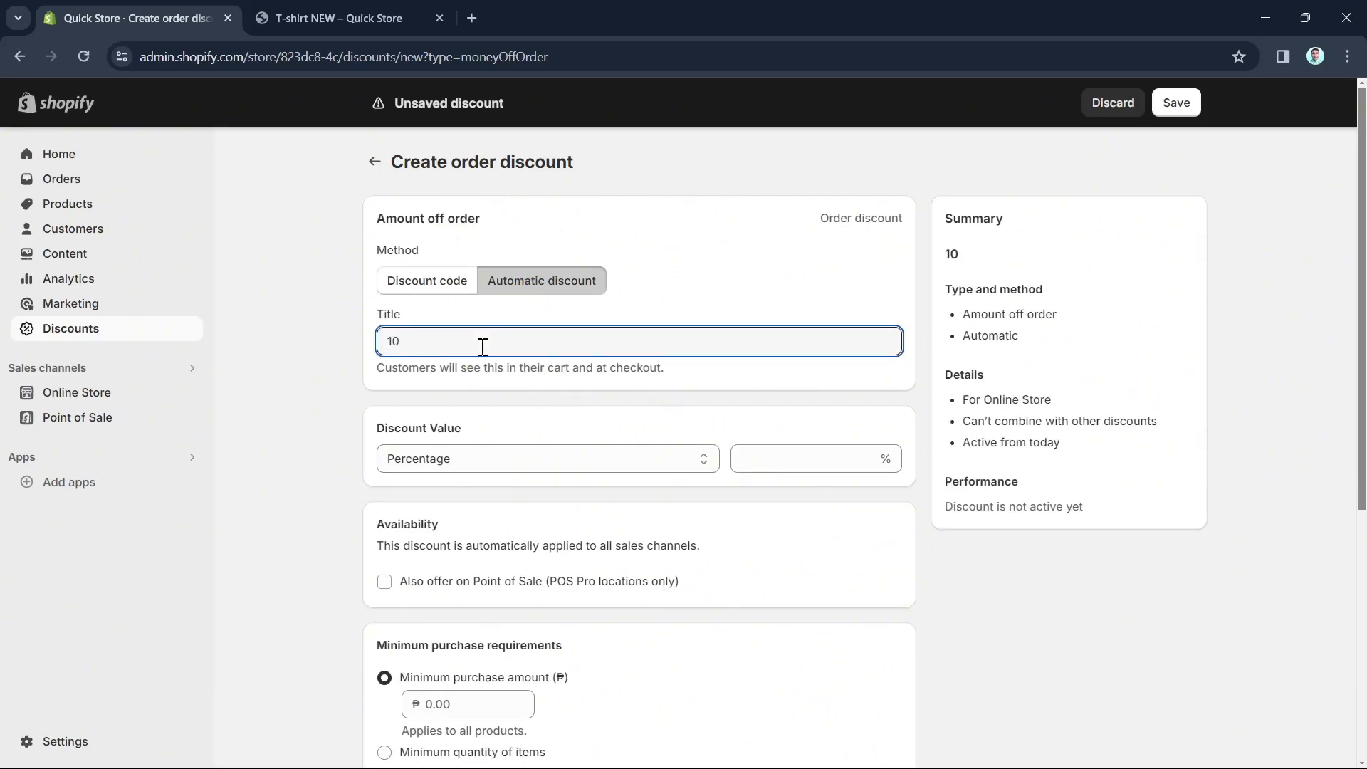
{"action": "type", "text": "% Off on Mi"}
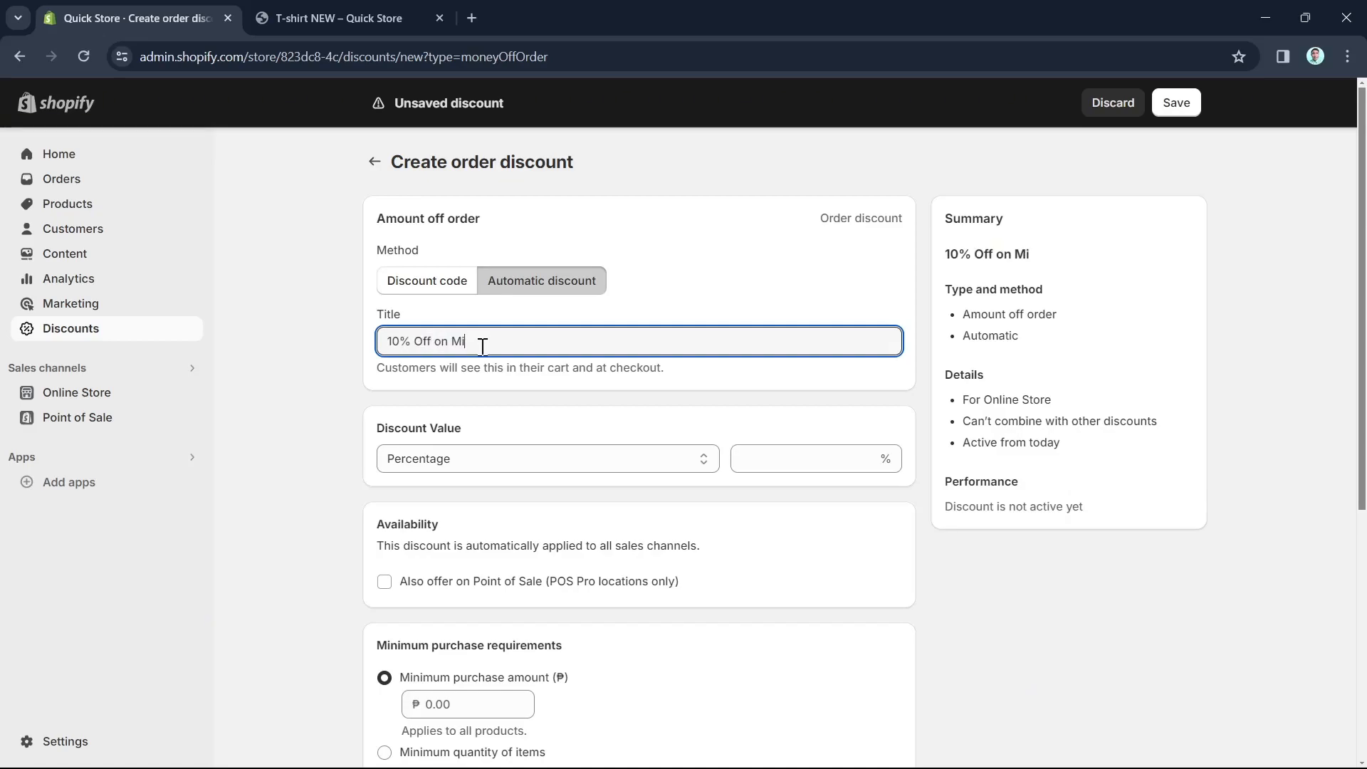
{"action": "type", "text": "nimum Spent of $50"}
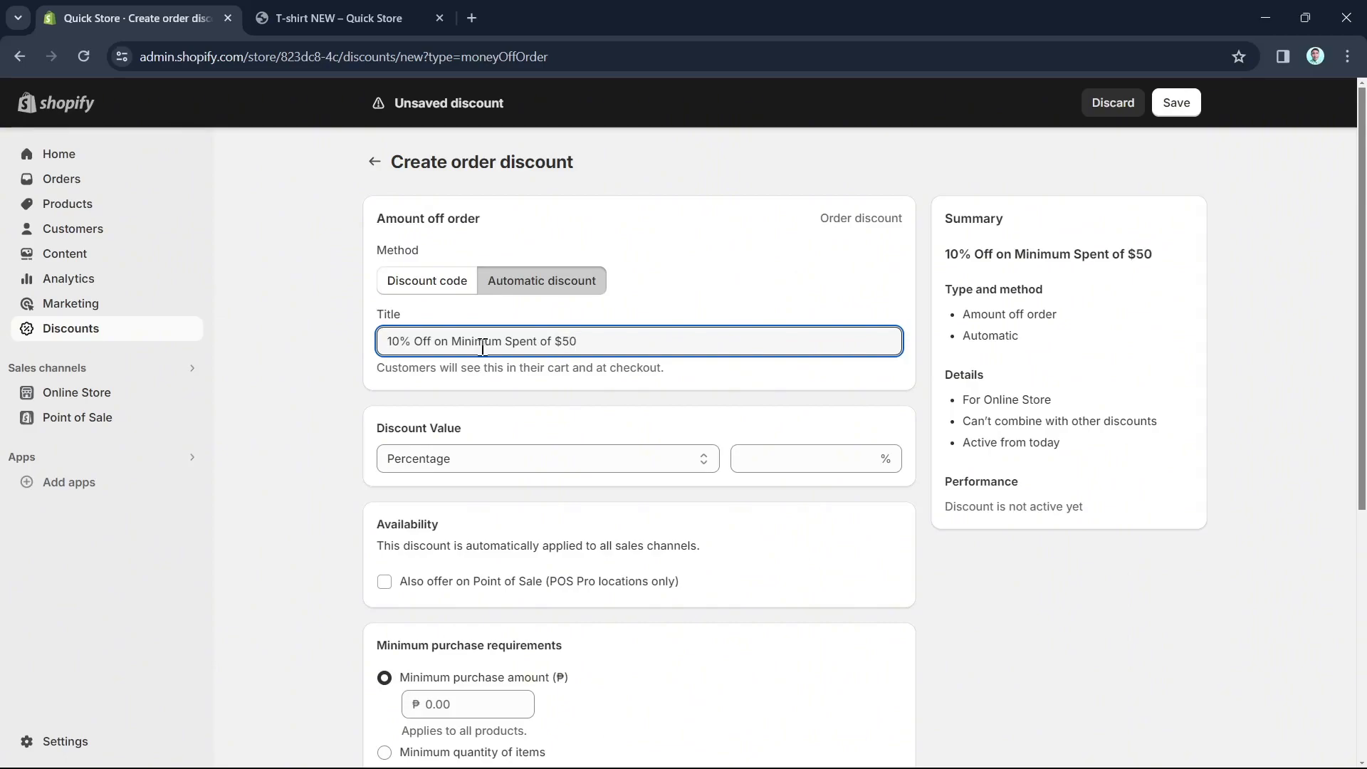
Step: Set the order discount's value to a percentage of 10%
{"action": "left_click", "coordinate": [535, 462]}
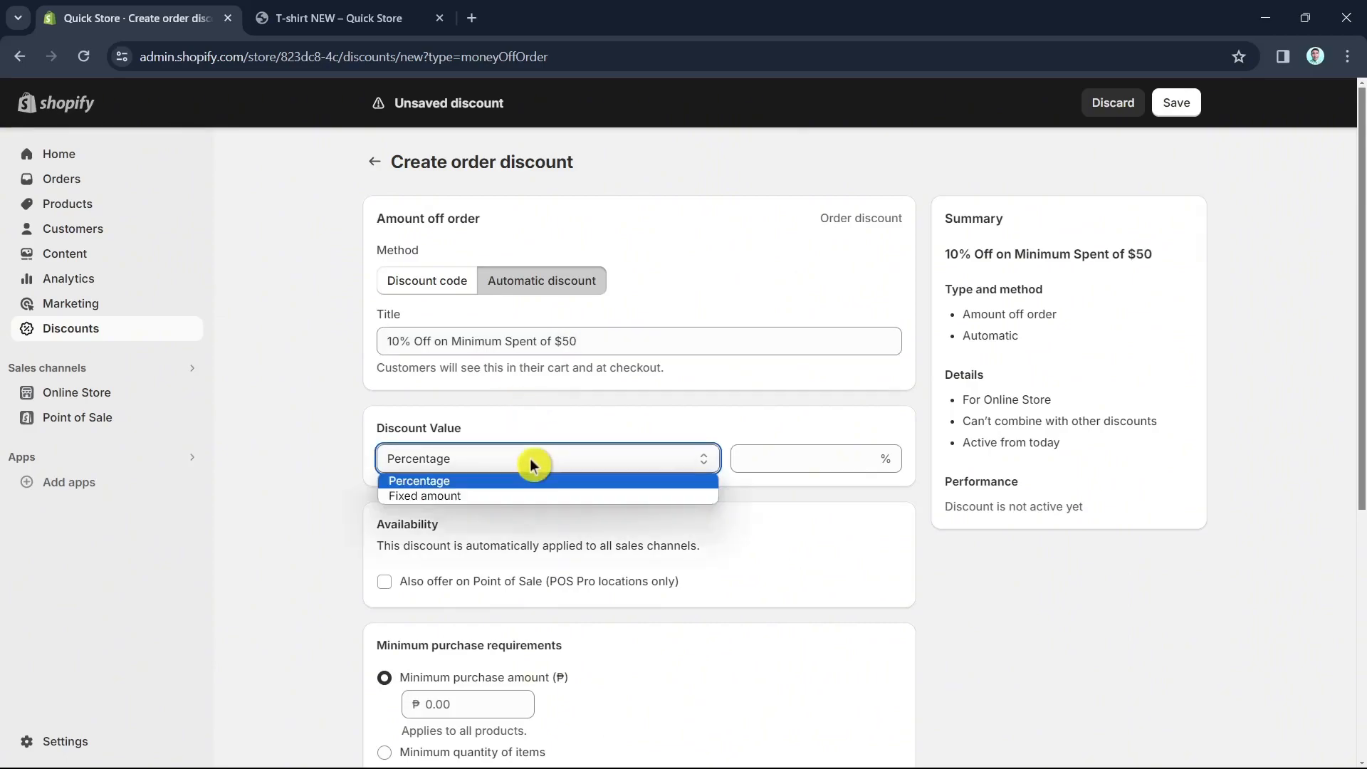
{"action": "left_click", "coordinate": [477, 483]}
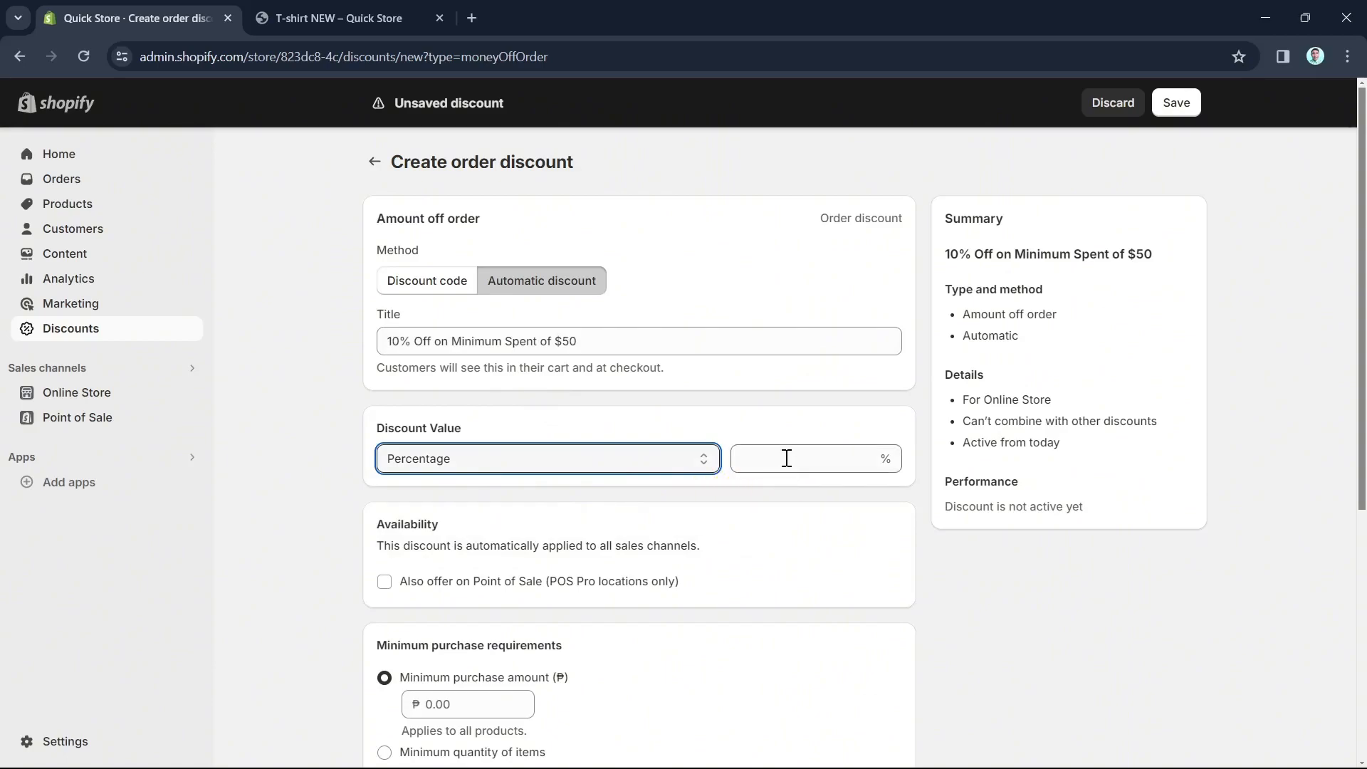
{"action": "left_click", "coordinate": [787, 458]}
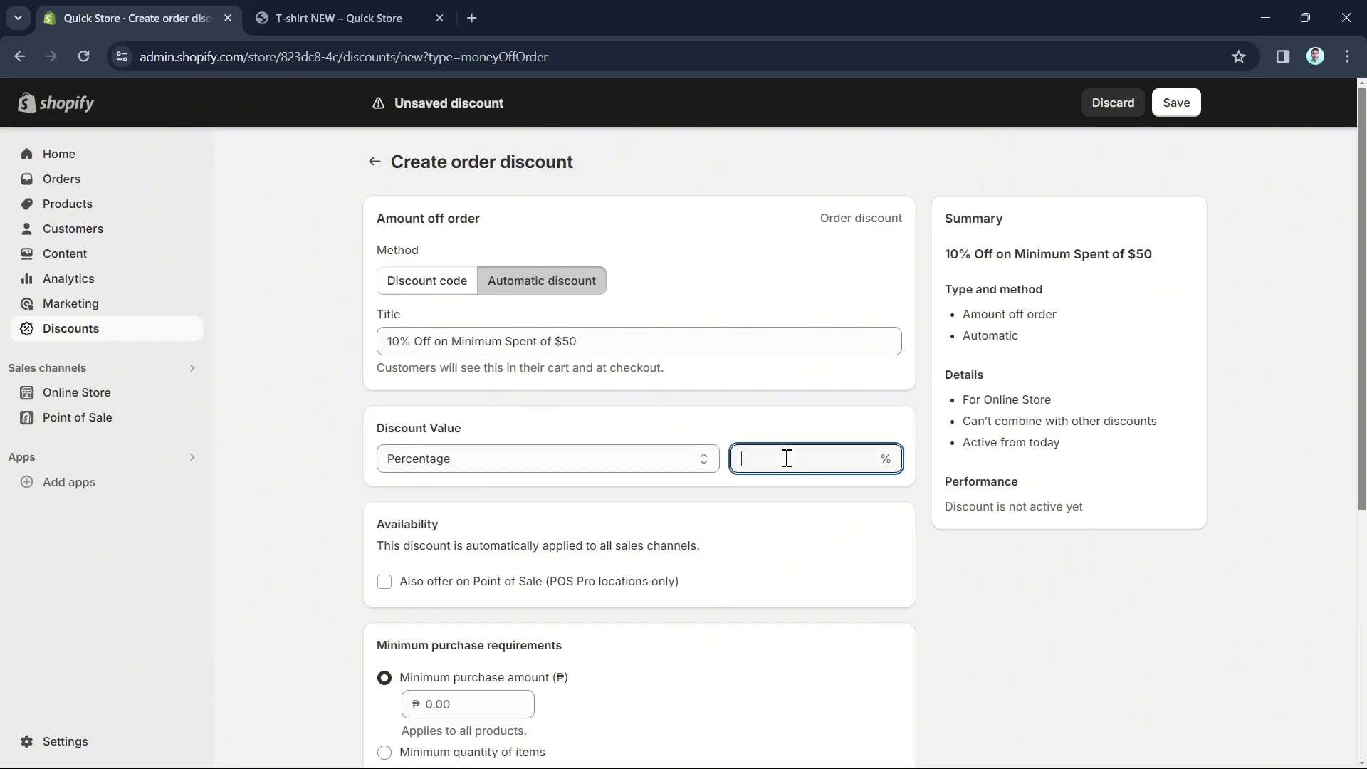
{"action": "type", "text": "10"}
Step: Require a minimum purchase amount of ₱50 for the order discount and save it
{"action": "scroll", "coordinate": [650, 580], "scroll_direction": "down", "scroll_amount": 2}
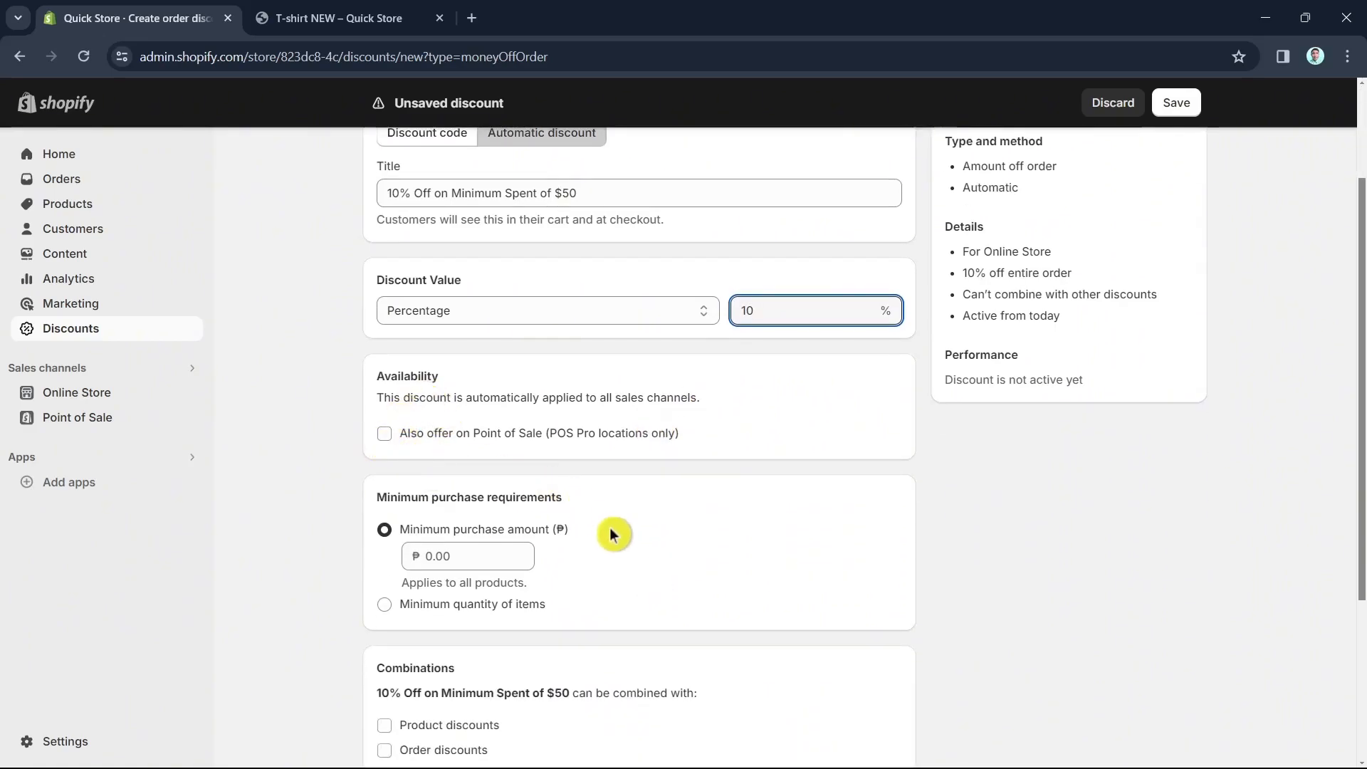
{"action": "scroll", "coordinate": [612, 535], "scroll_direction": "down", "scroll_amount": 2}
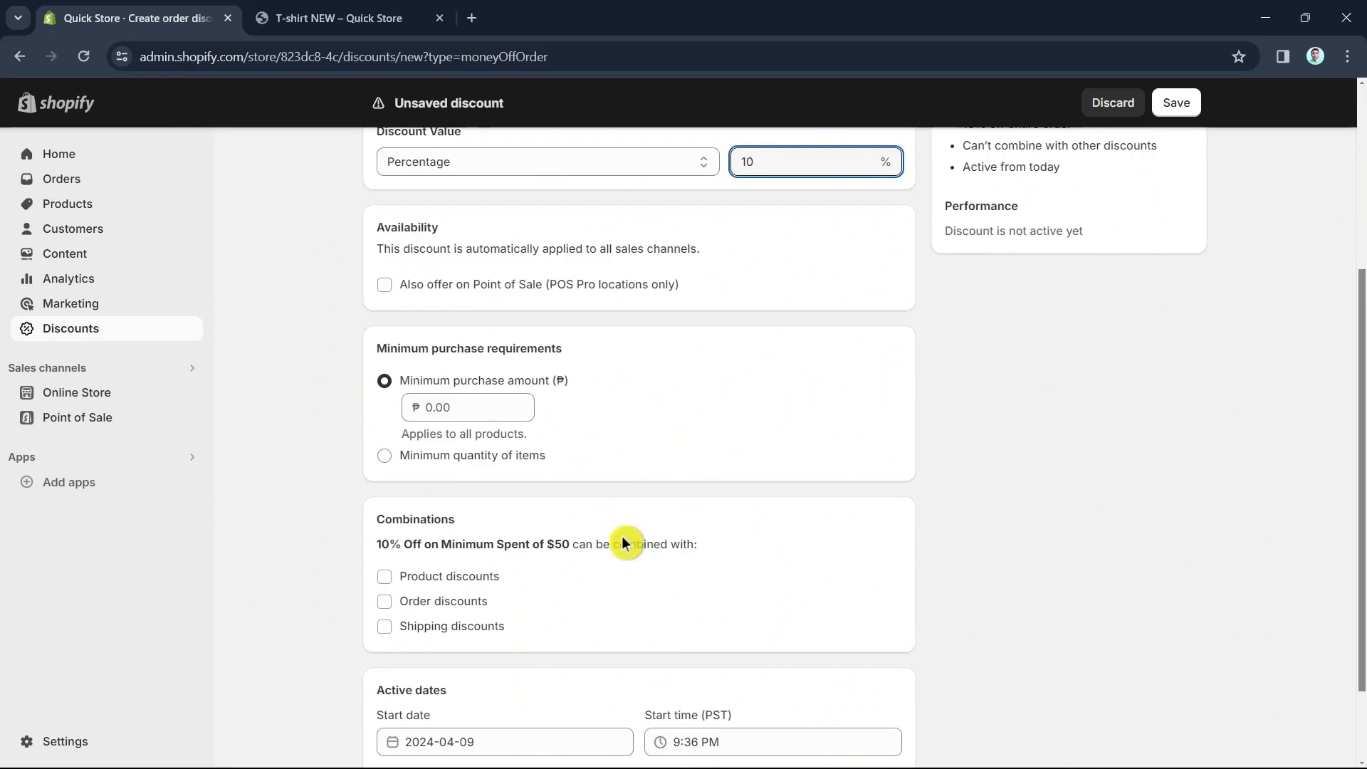
{"action": "left_click", "coordinate": [447, 408]}
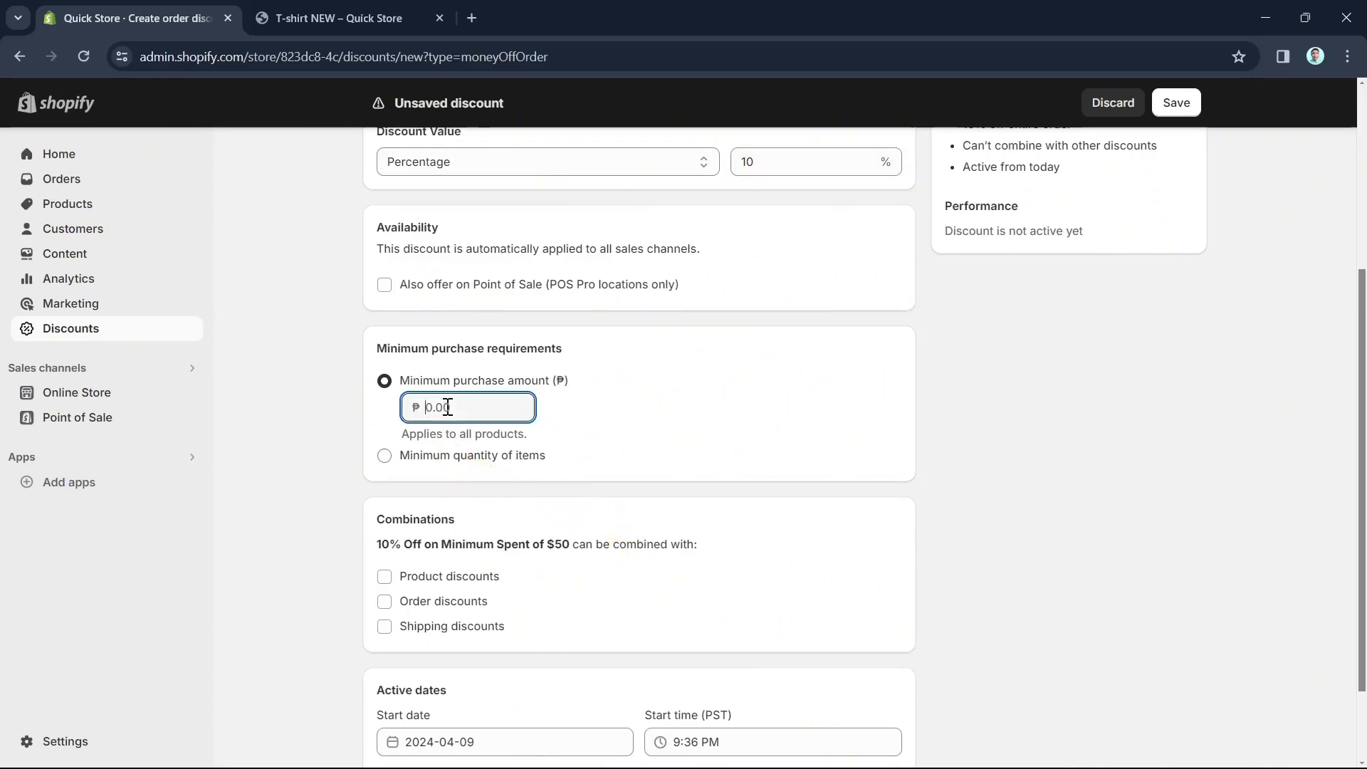
{"action": "type", "text": "50"}
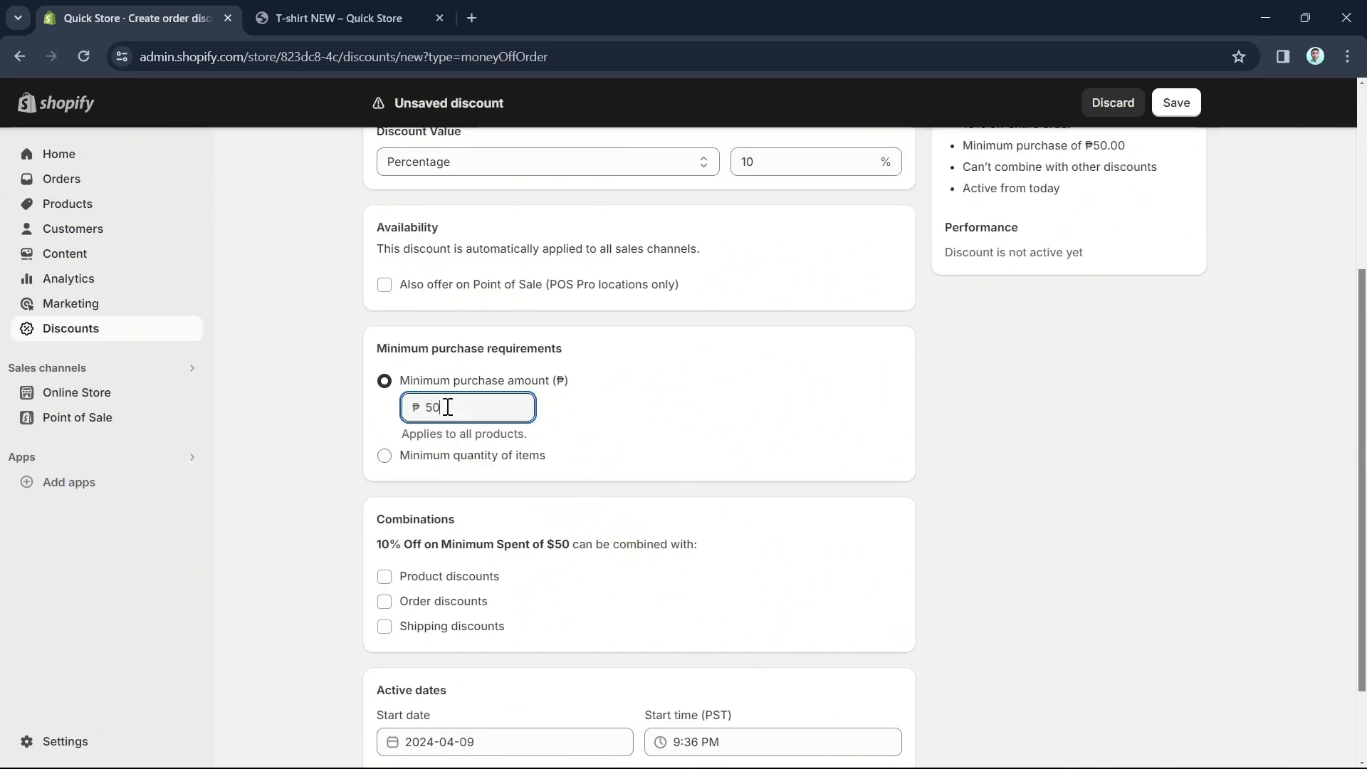
{"action": "scroll", "coordinate": [738, 548], "scroll_direction": "down", "scroll_amount": 2}
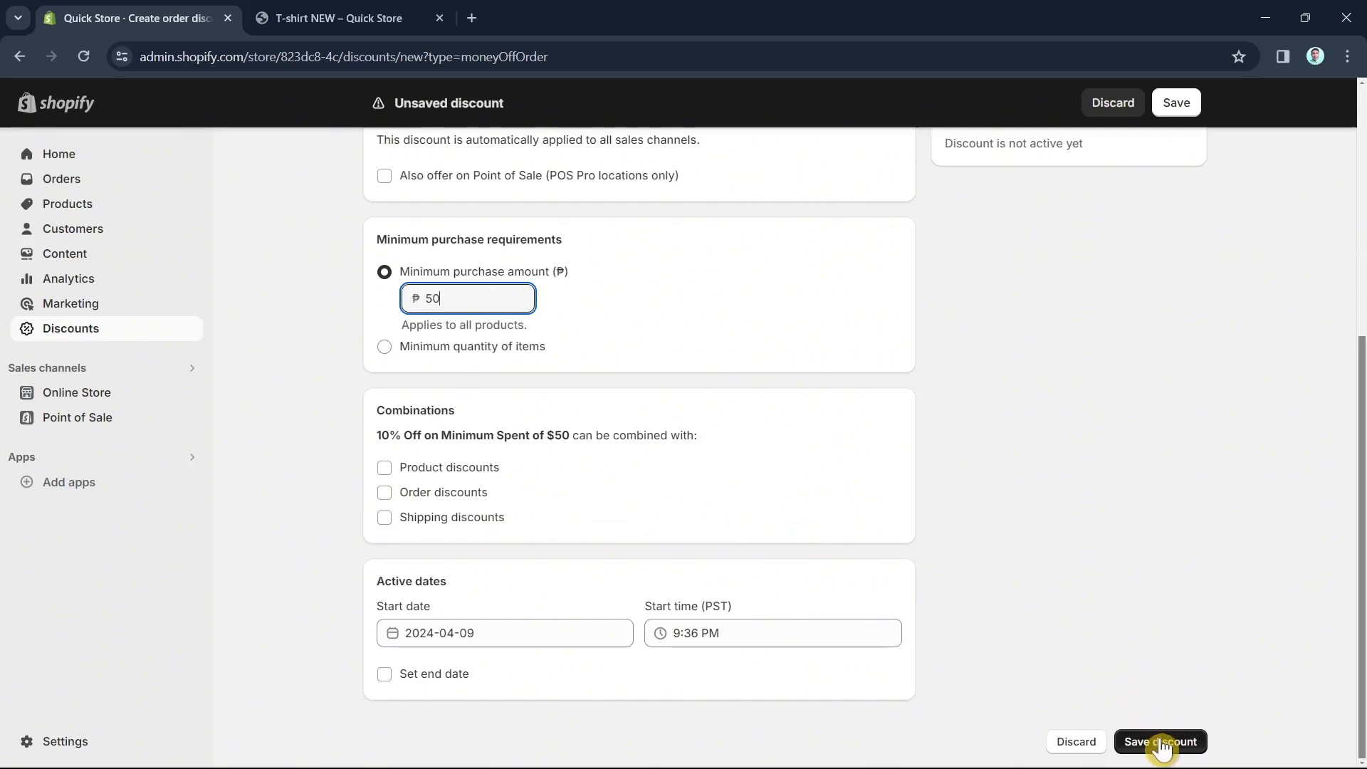
{"action": "left_click", "coordinate": [1175, 103]}
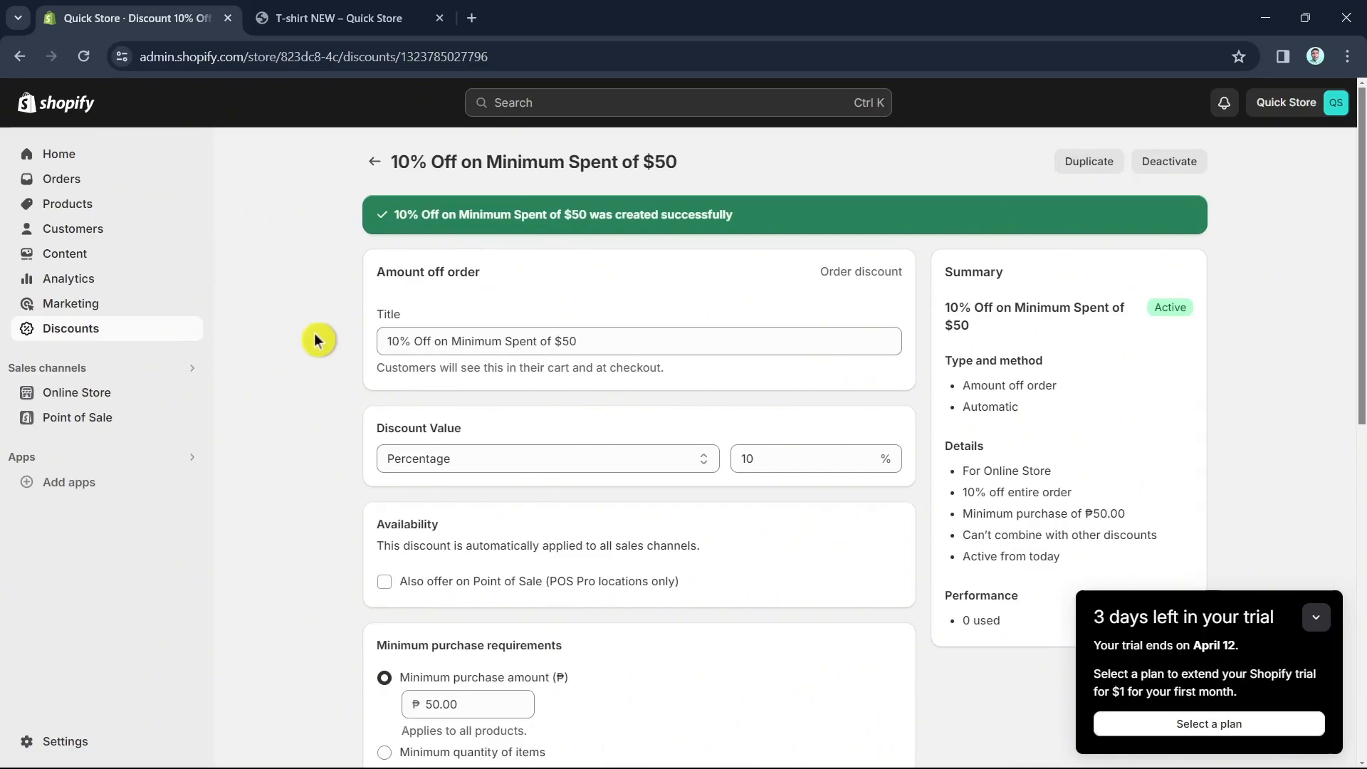
Step: Look through the settings of a new Buy X get Y discount, and return to the admin home without creating it
{"action": "left_click", "coordinate": [89, 329]}
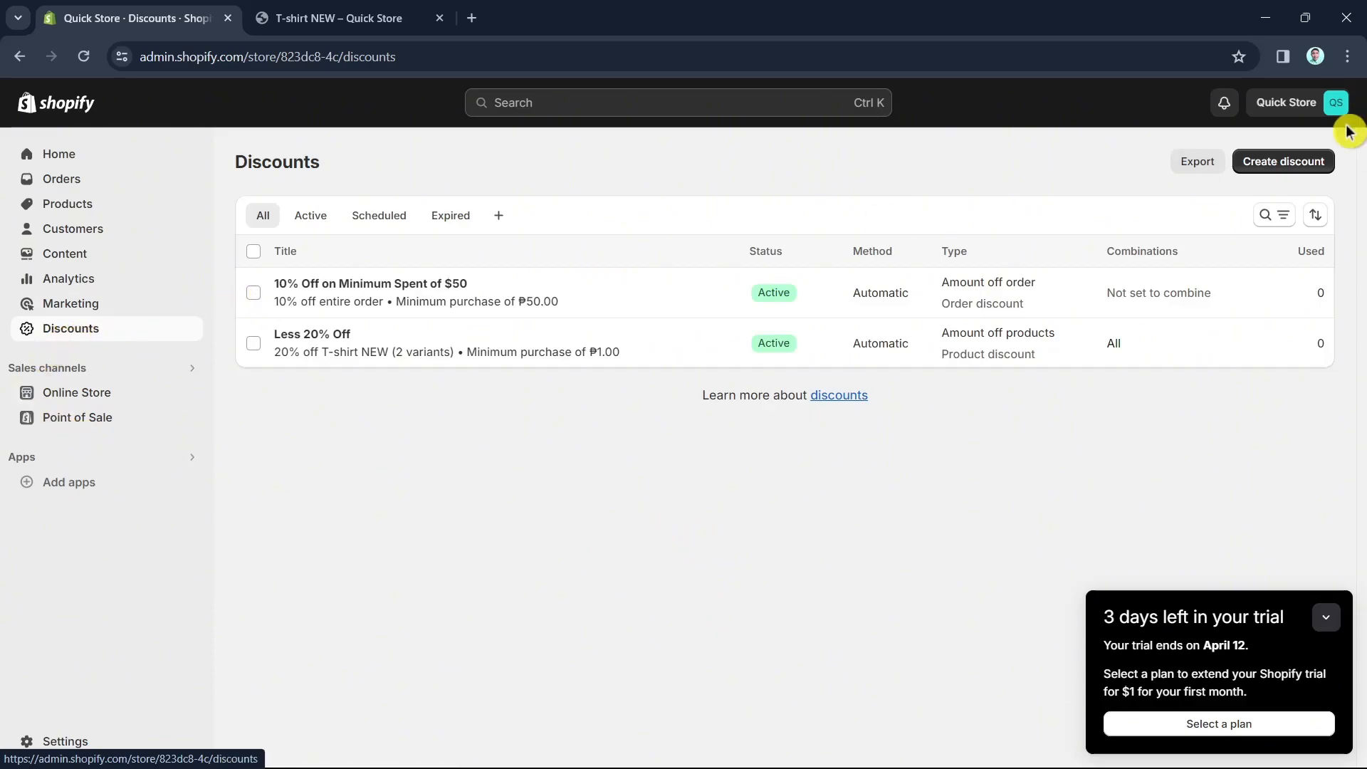
{"action": "left_click", "coordinate": [1280, 163]}
{"action": "left_click", "coordinate": [599, 403]}
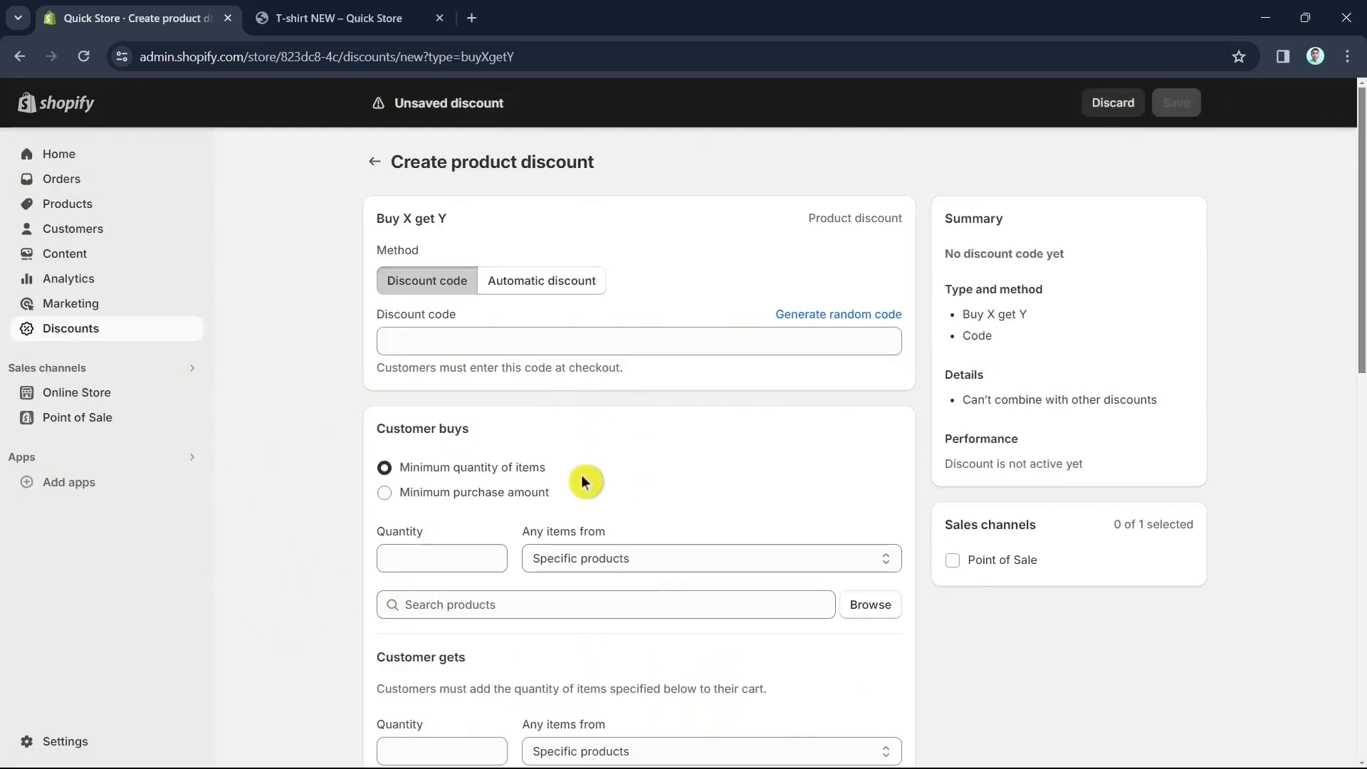
{"action": "scroll", "coordinate": [840, 568], "scroll_direction": "down", "scroll_amount": 2}
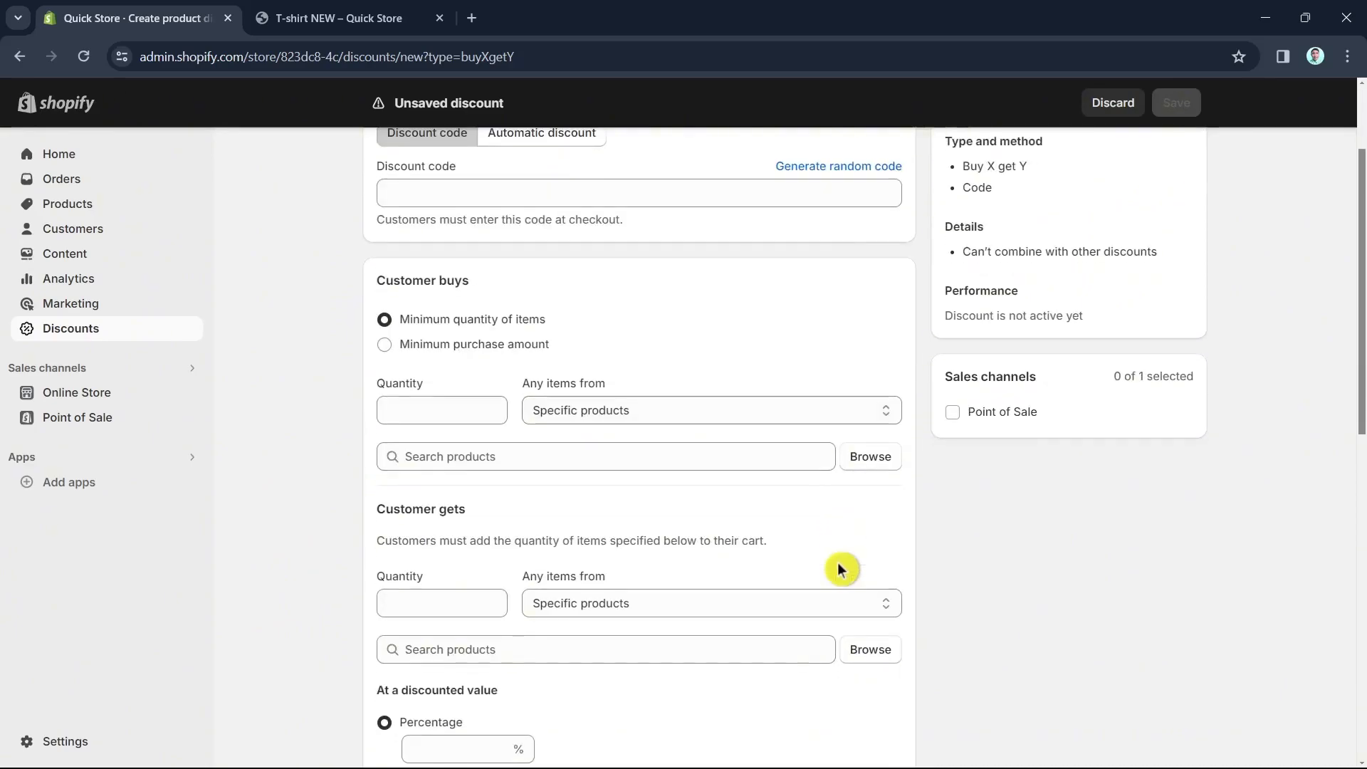
{"action": "scroll", "coordinate": [840, 568], "scroll_direction": "down", "scroll_amount": 2}
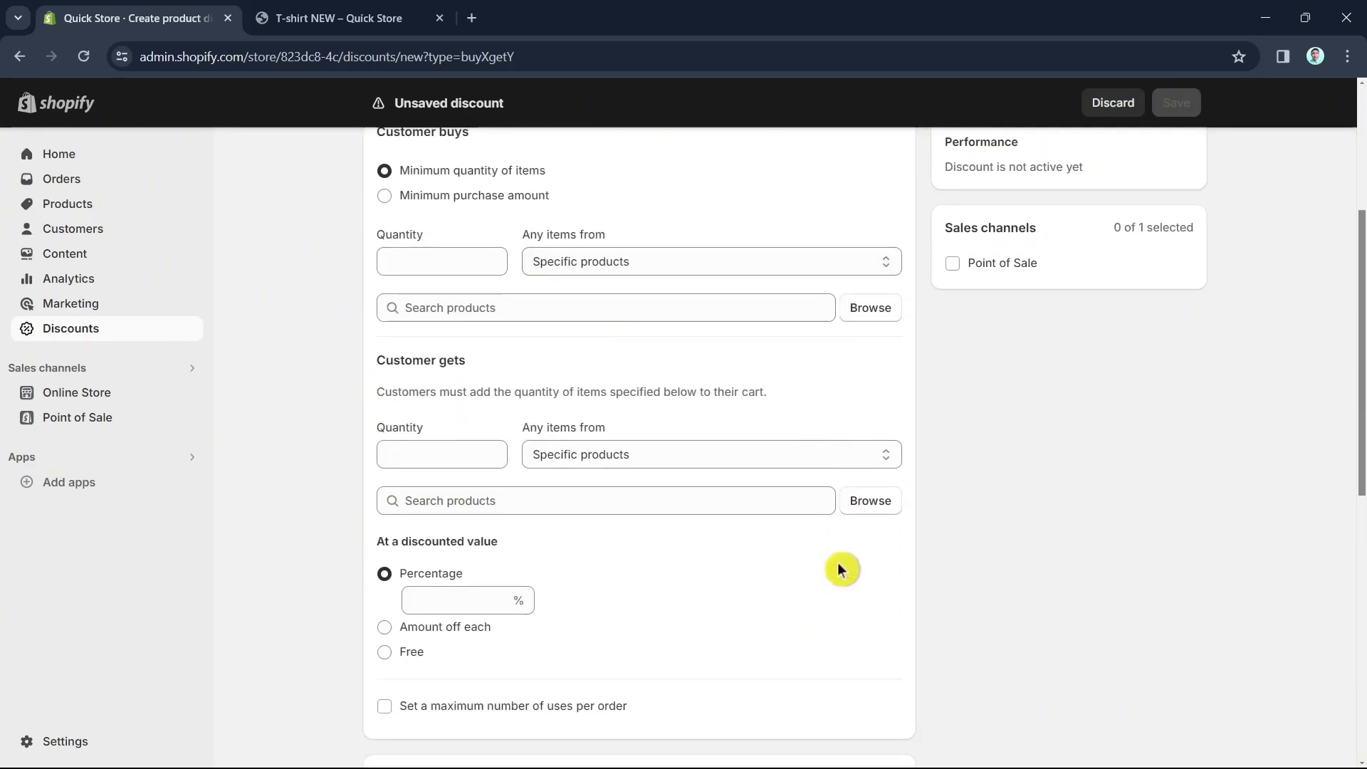
{"action": "scroll", "coordinate": [841, 568], "scroll_direction": "down", "scroll_amount": 4}
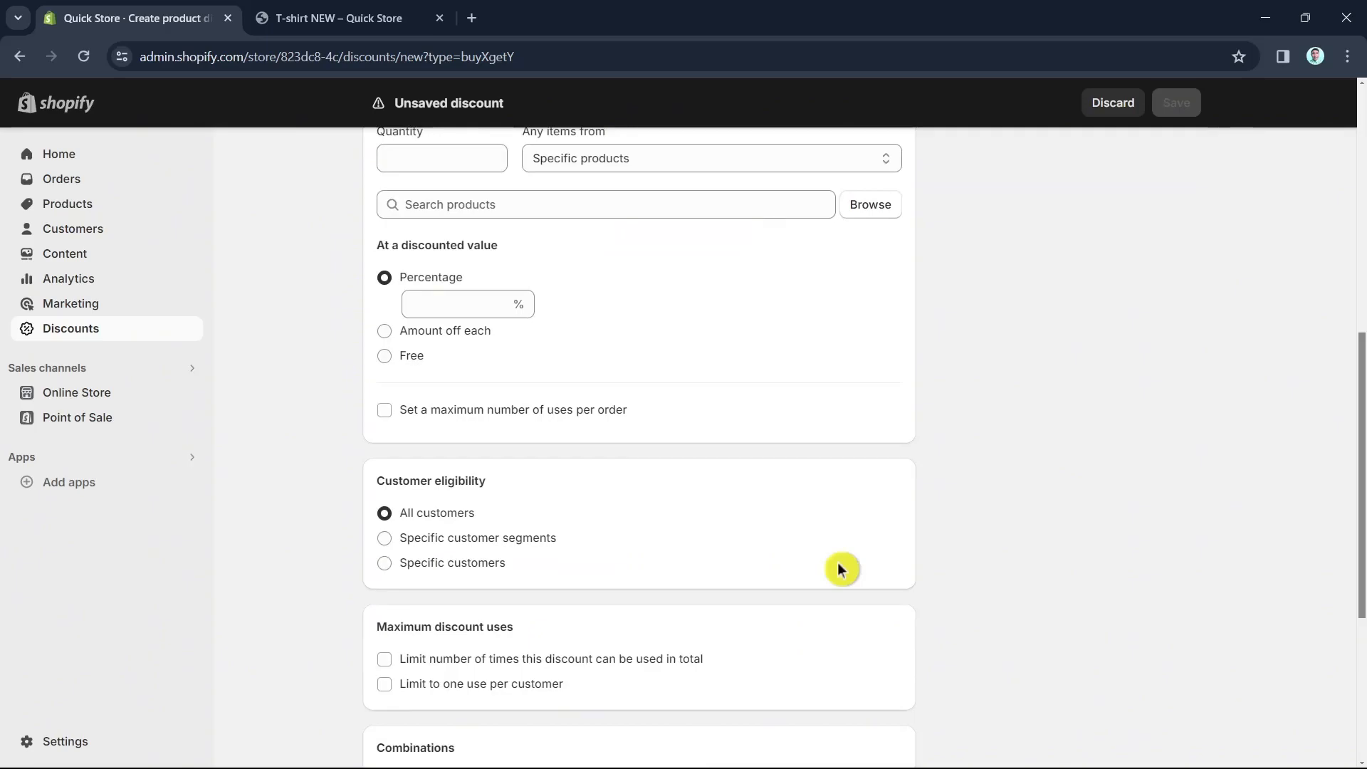
{"action": "scroll", "coordinate": [840, 569], "scroll_direction": "up", "scroll_amount": 8}
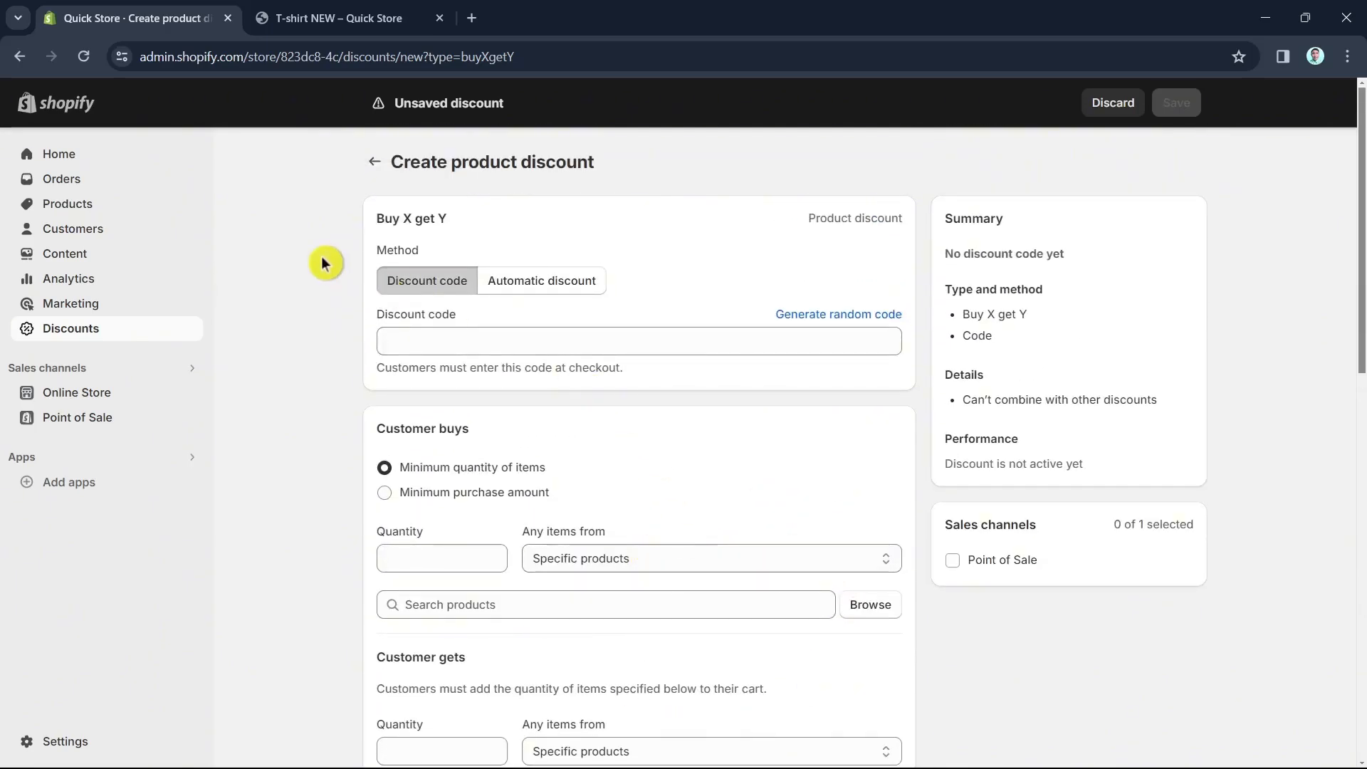
{"action": "left_click", "coordinate": [85, 157]}
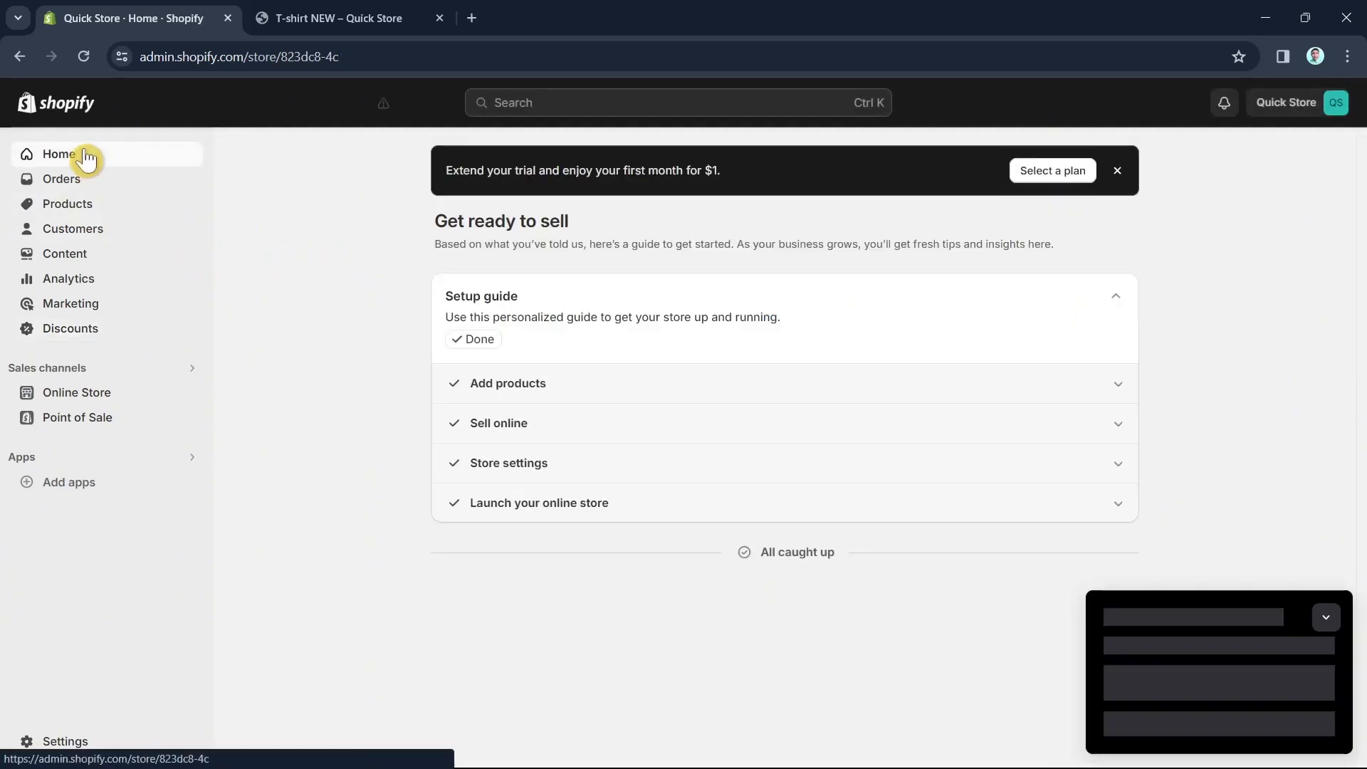
Step: Switch to the T-shirt NEW storefront preview and check the price of the Small size in Blue
{"action": "left_click", "coordinate": [320, 14]}
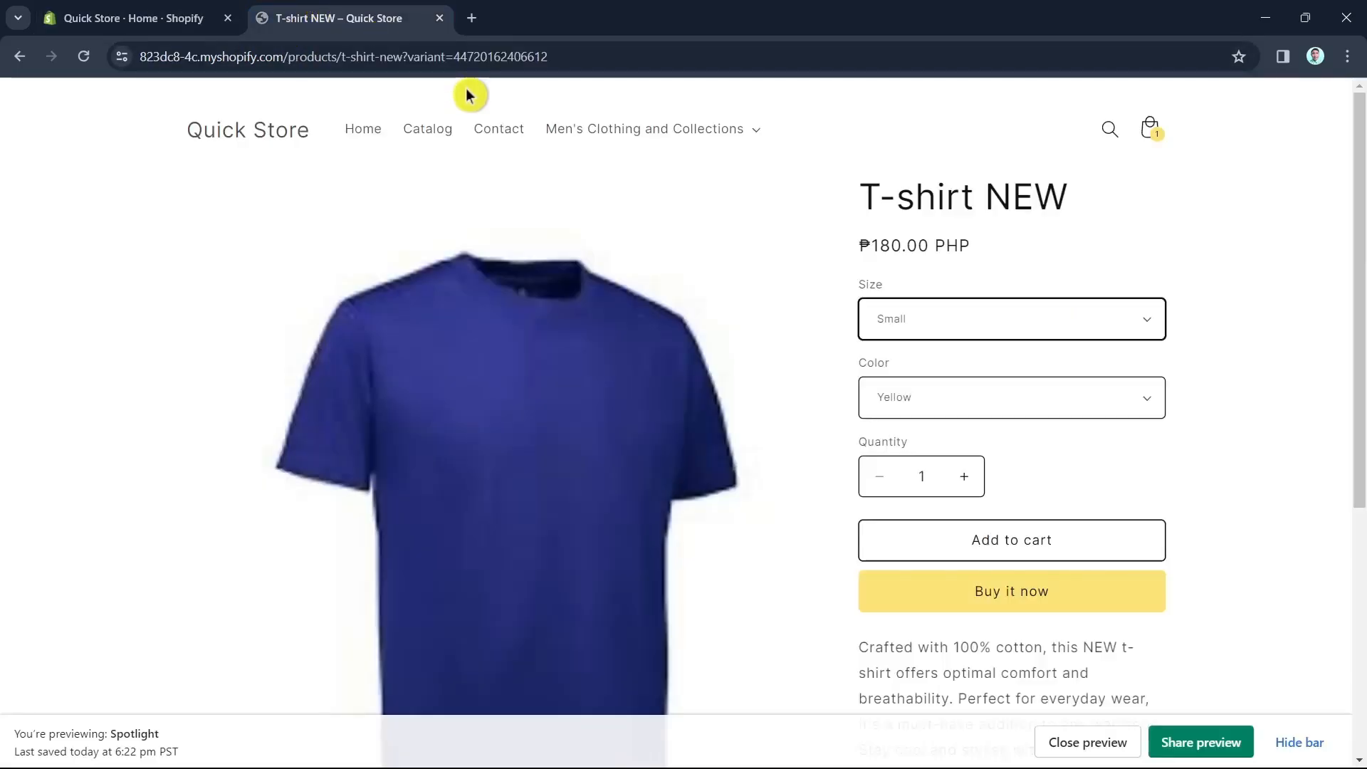
{"action": "left_click", "coordinate": [979, 409]}
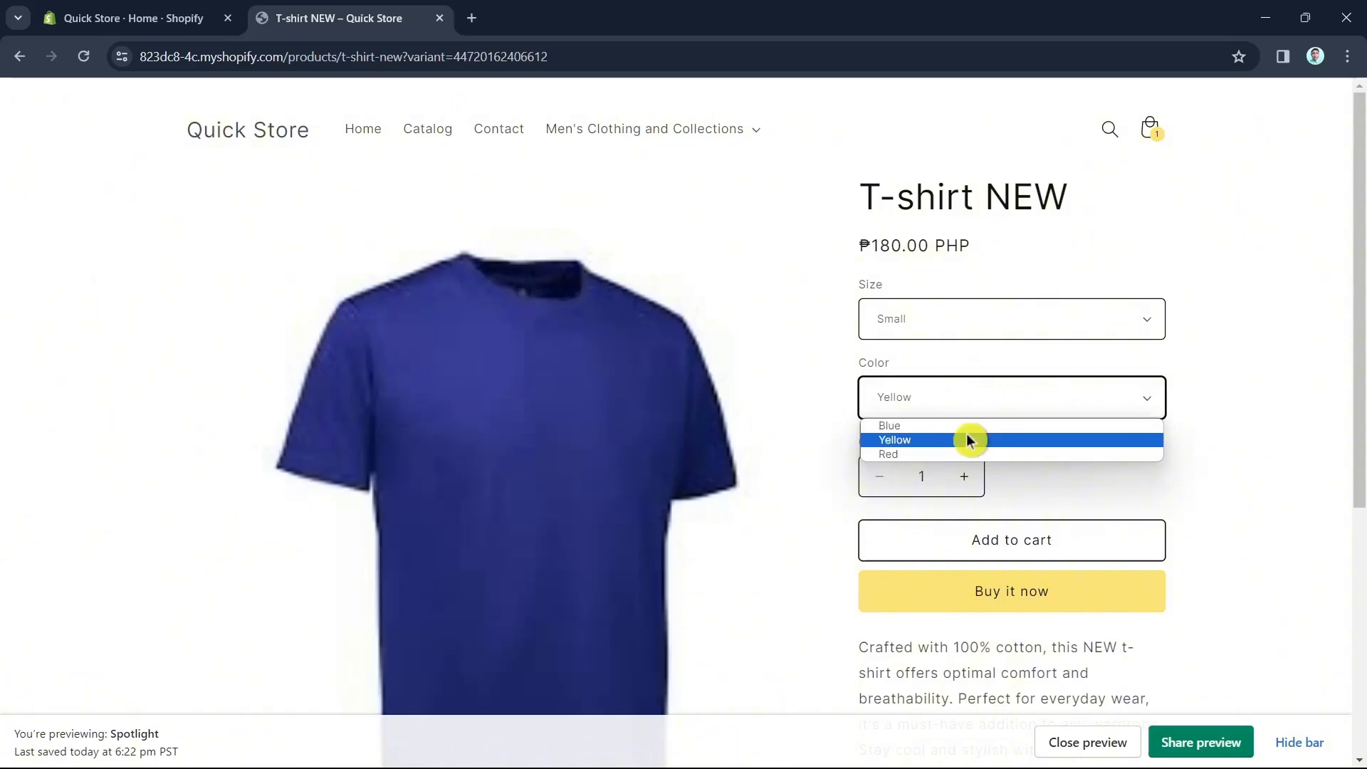
{"action": "left_click", "coordinate": [962, 427]}
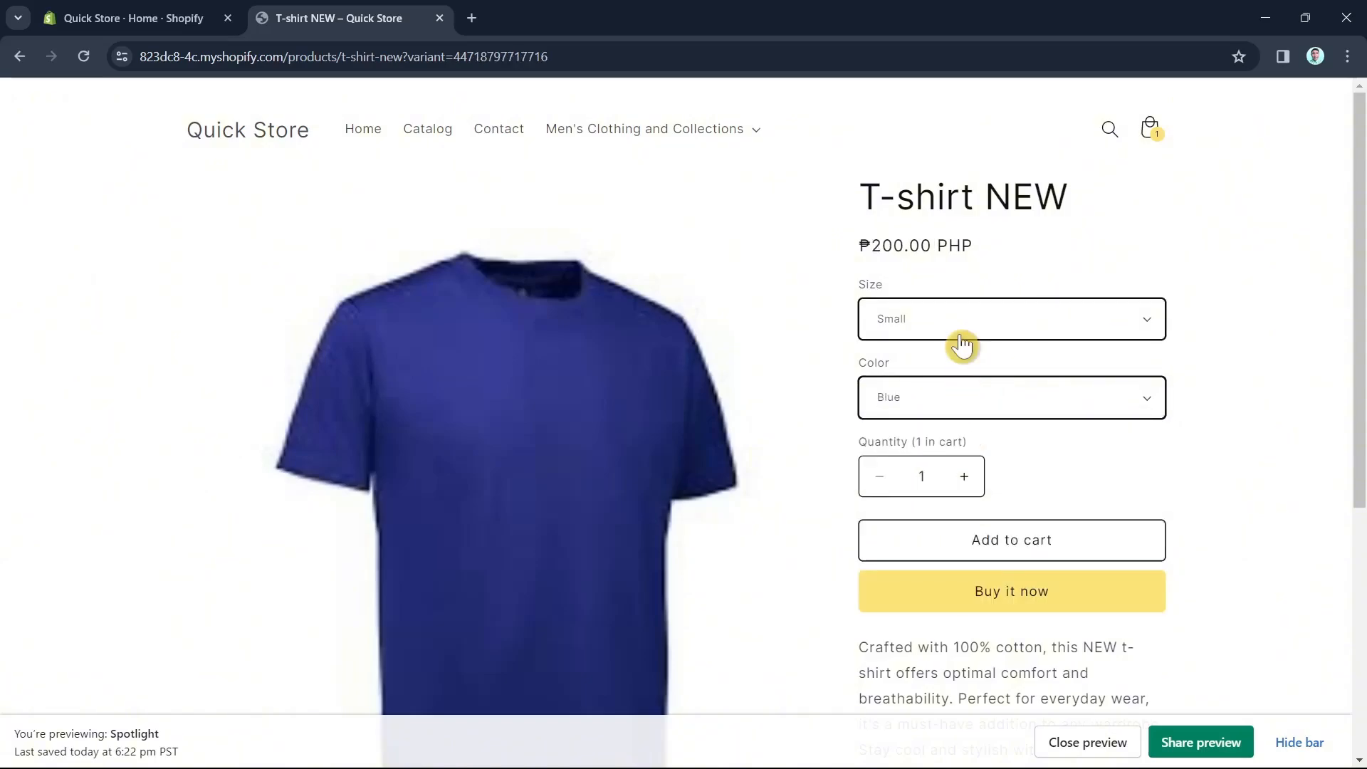